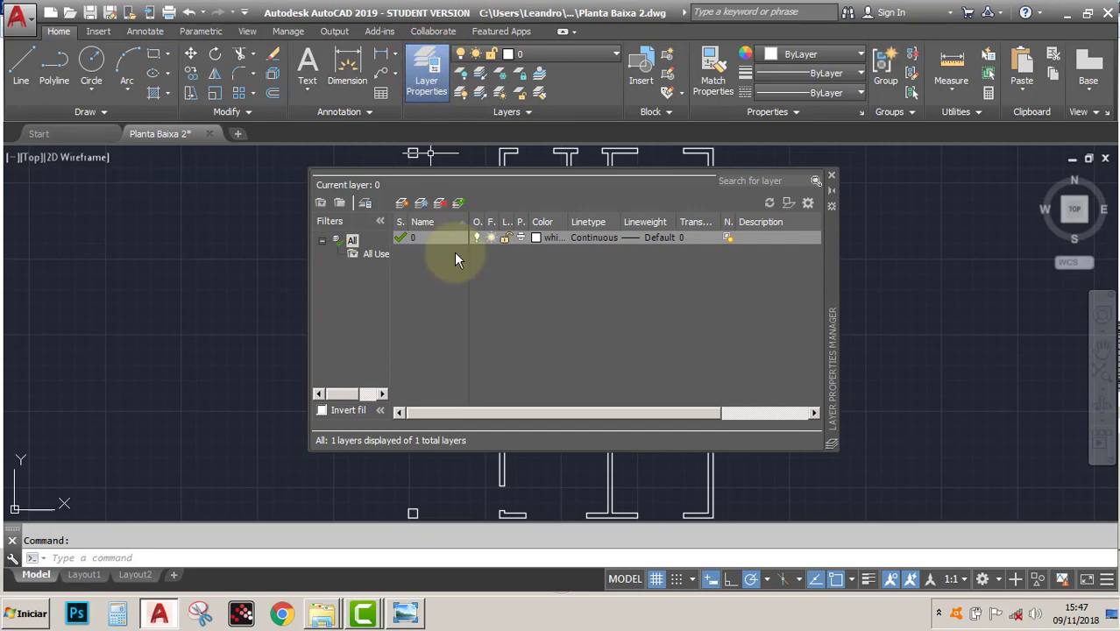
Create a new layer named Paredes in the layer list.
left_click(405, 205)
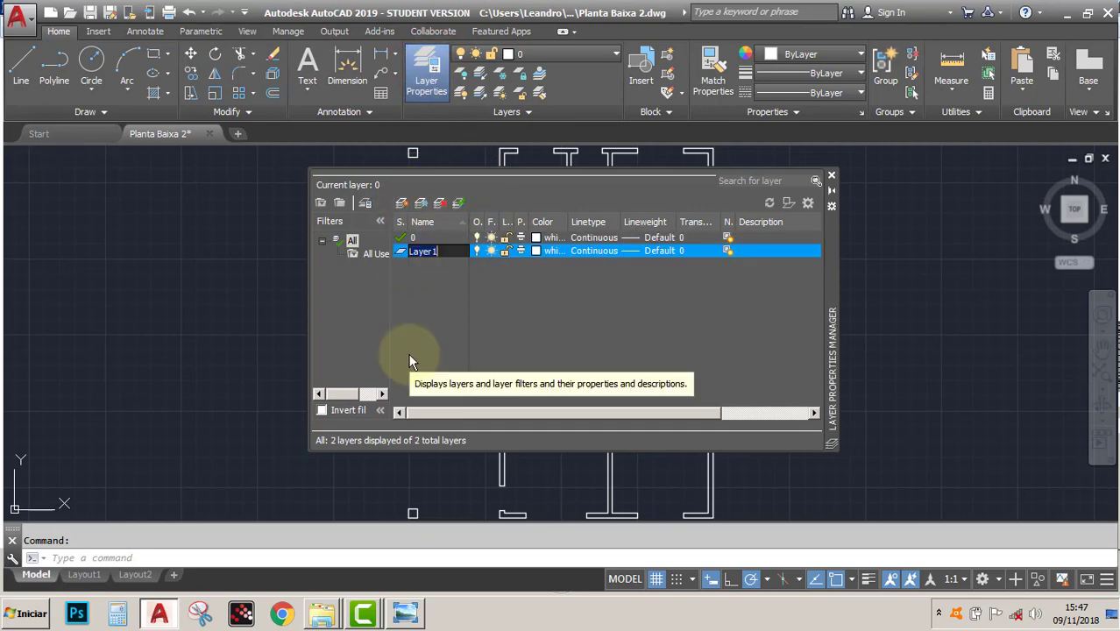
type("Al")
key("BackSpace")
key("BackSpace")
type("Paredes")
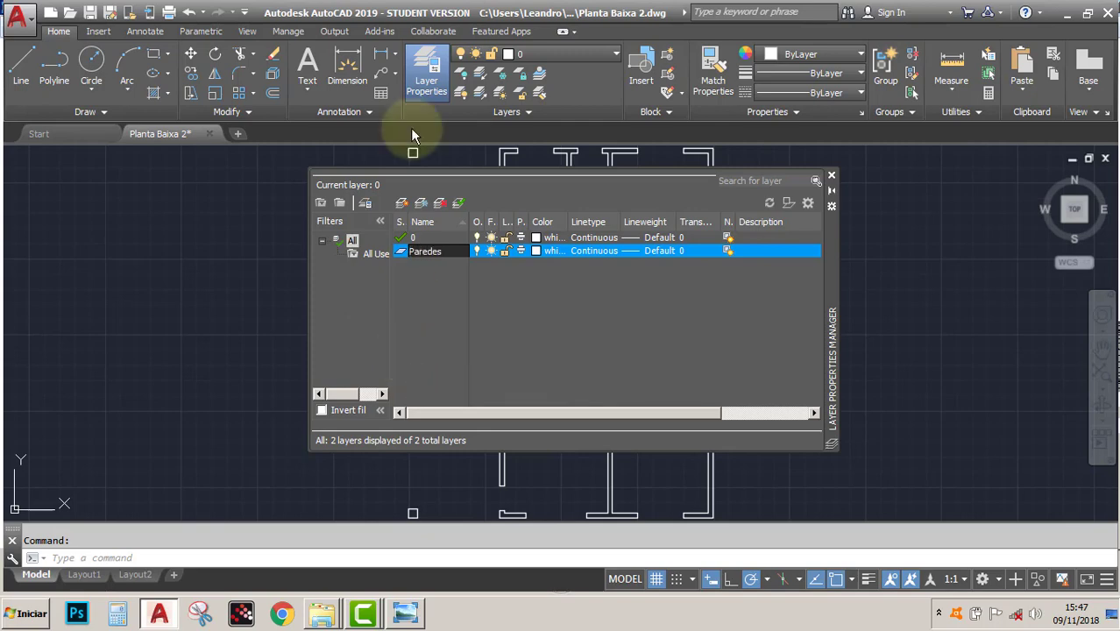
Add two more layers named Porta and Porta Arco.
left_click(399, 202)
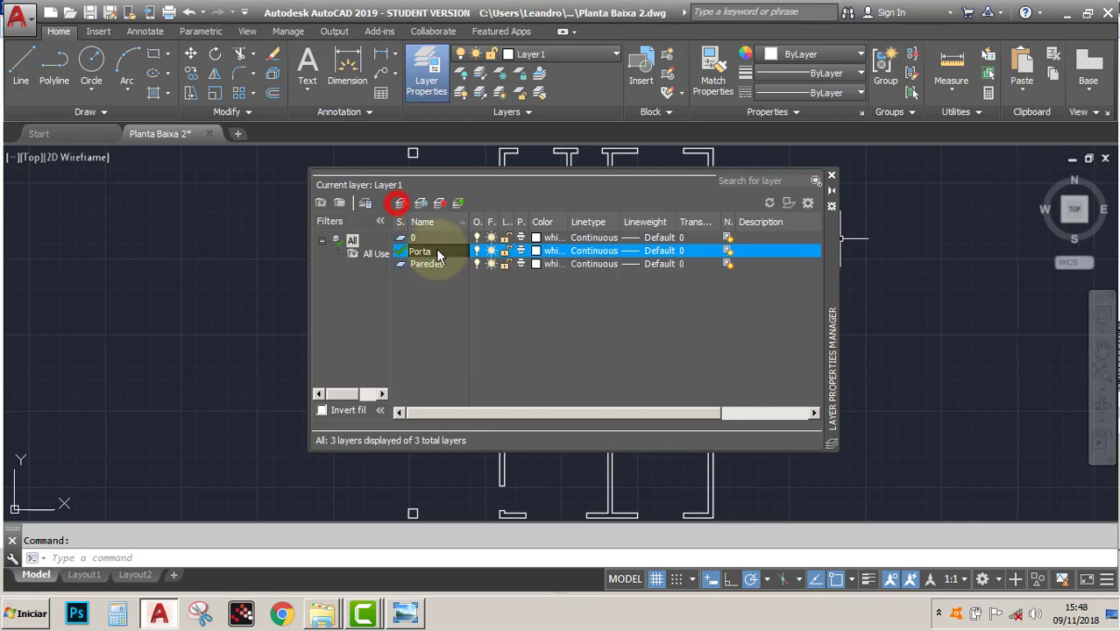
key("Return")
left_click(401, 202)
type("Porta Arco")
Add two window layers named Janela and Janela Peitoril.
left_click(400, 203)
type("Janela")
left_click(400, 202)
type("Janela Peitoril")
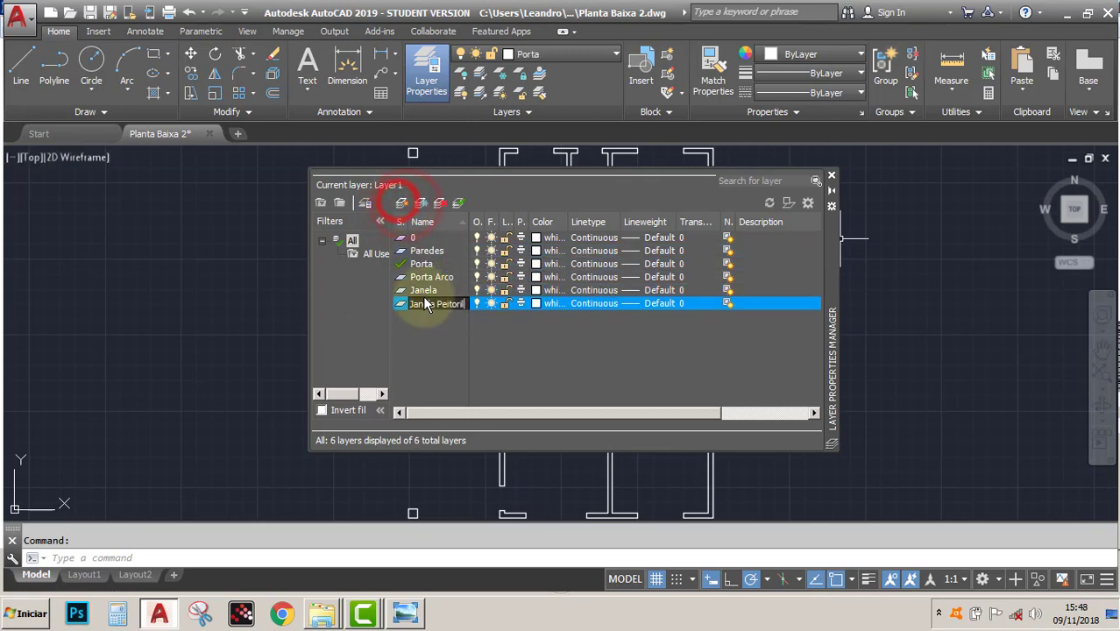
Add a layer named Cotas and another named Móveis.
left_click(401, 203)
left_click(439, 319)
type("Cotas")
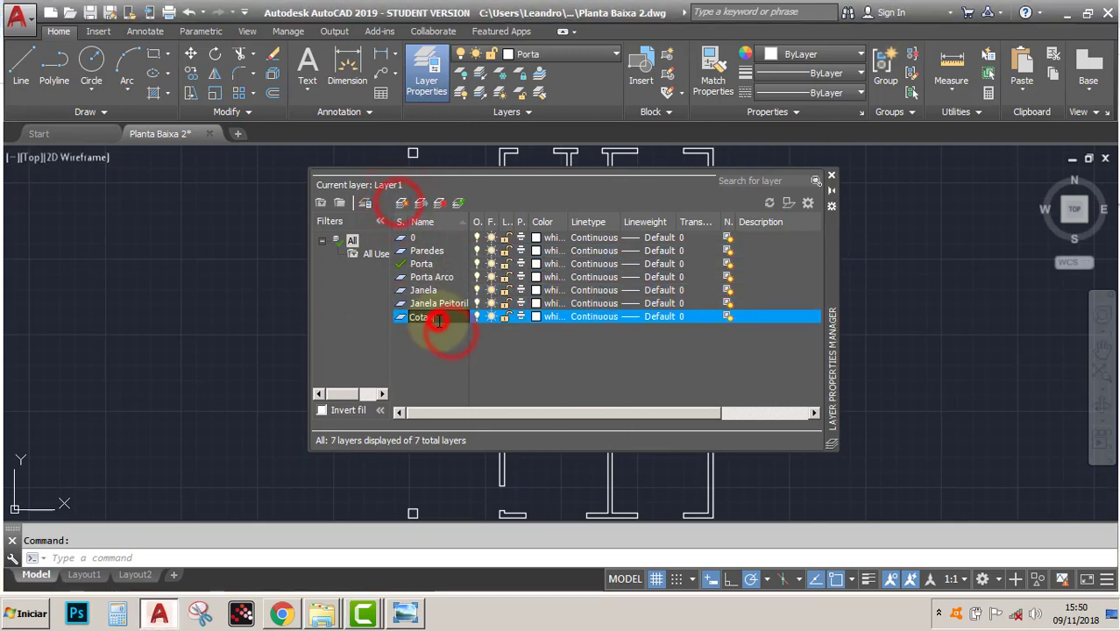
left_click(402, 202)
type("Móveis")
key("Return")
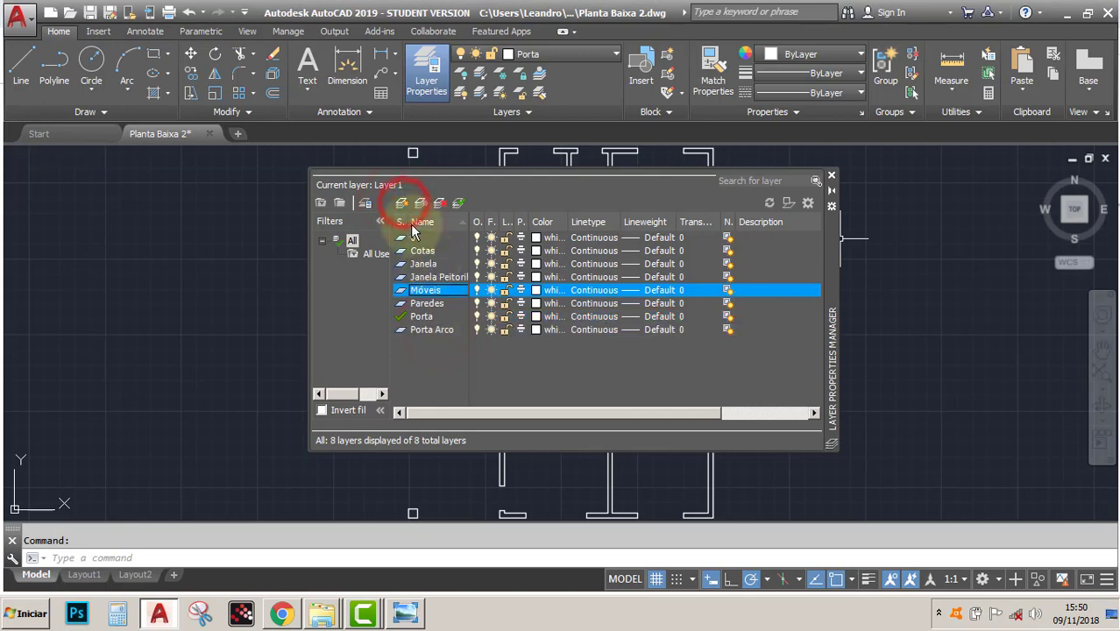
Add a layer named Rachuras to the layer list.
left_click(402, 202)
type("Rachuras")
left_click(436, 363)
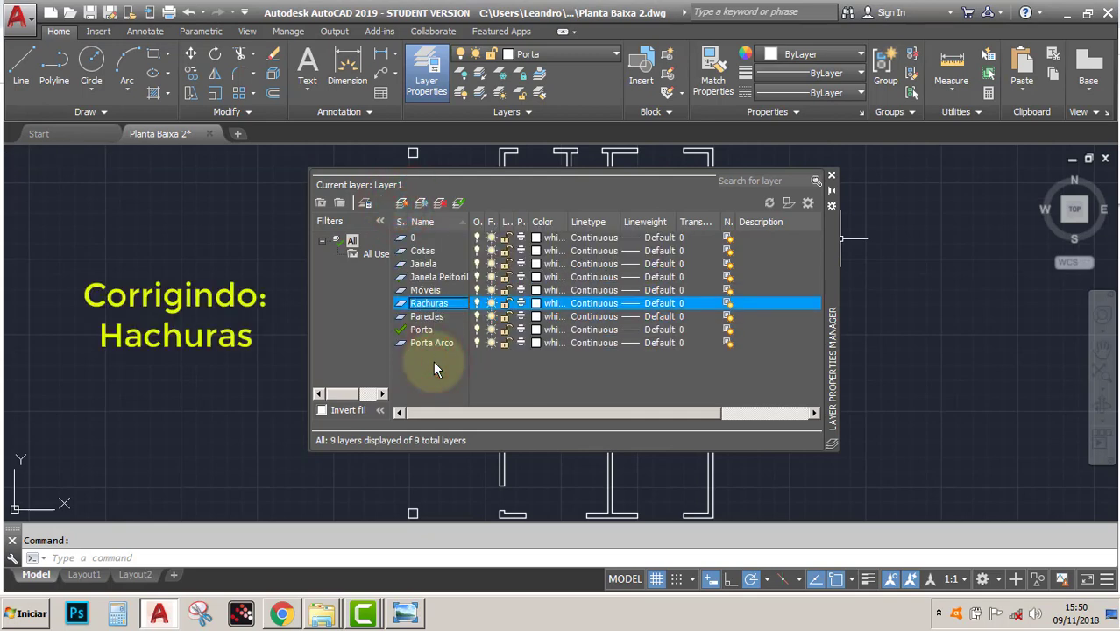
Keep white as the Paredes layer's color and set its lineweight to 0.50 mm.
left_click(419, 251)
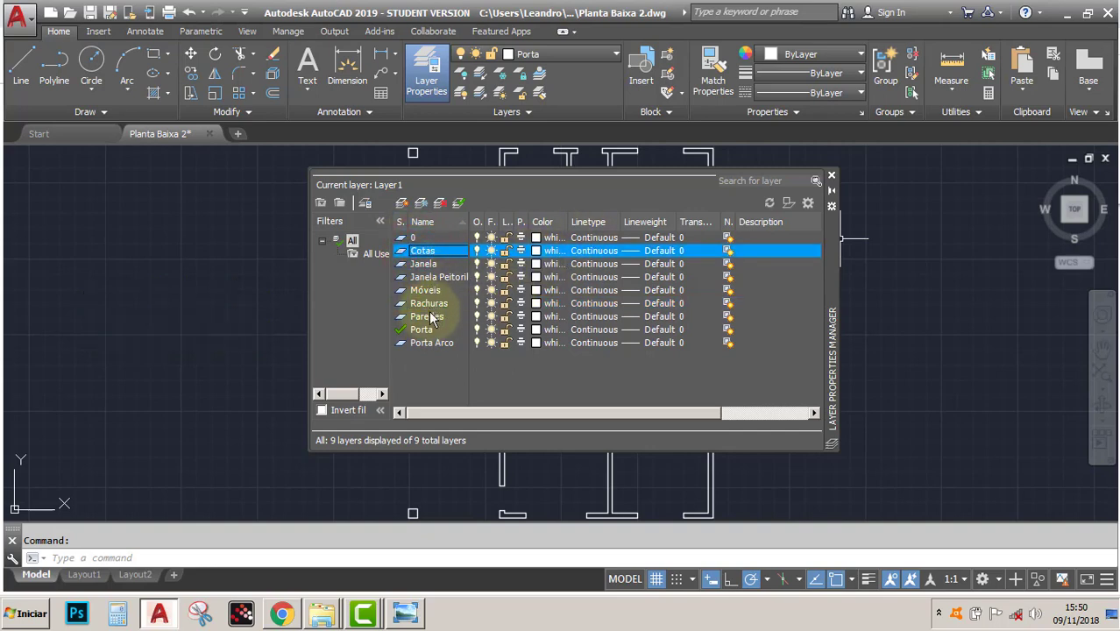
left_click(426, 316)
left_click(537, 320)
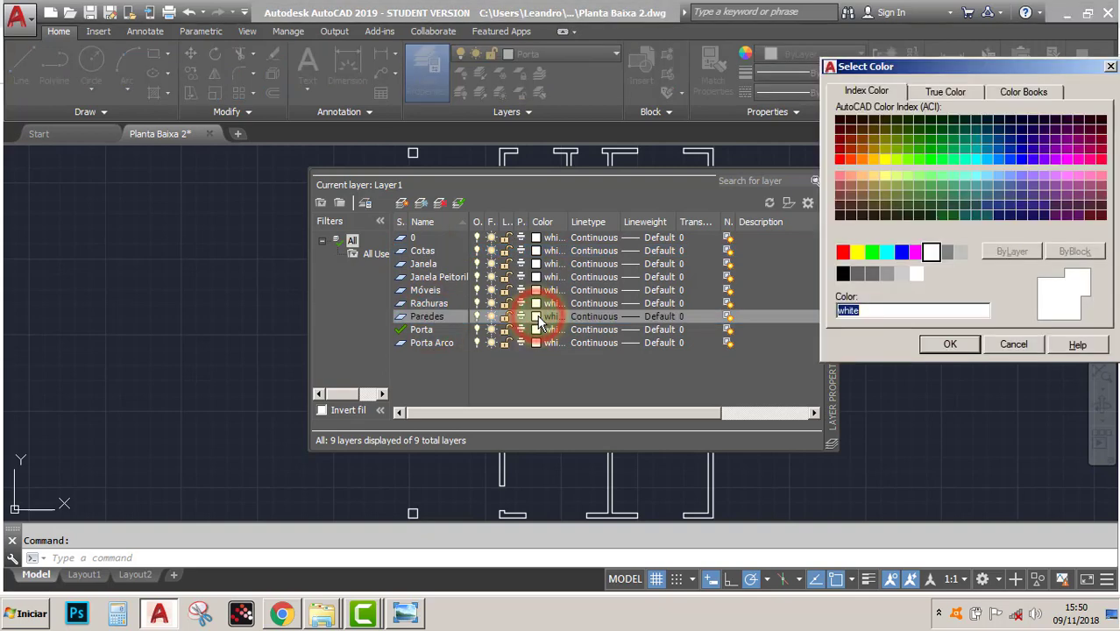
left_click(947, 346)
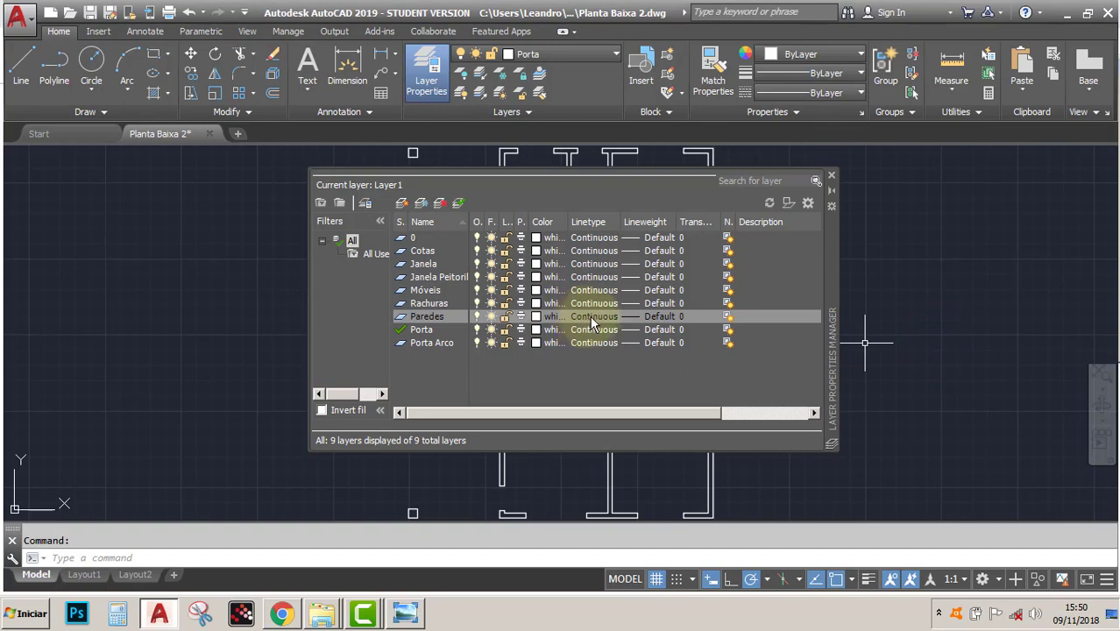
left_click(633, 317)
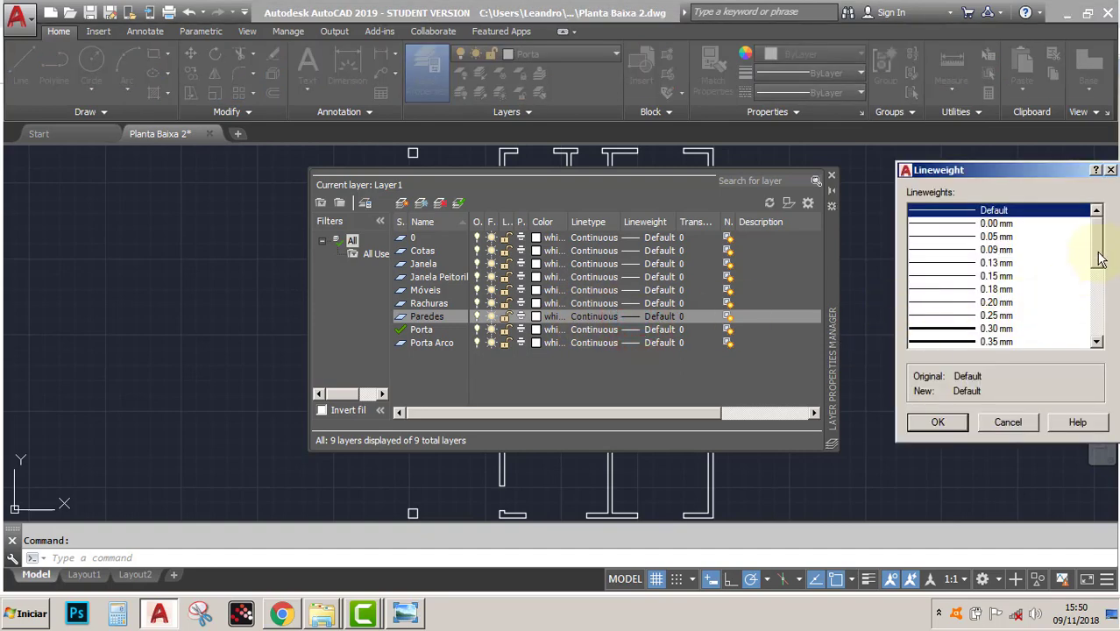
scroll(1101, 259, "down", 1)
left_click(980, 341)
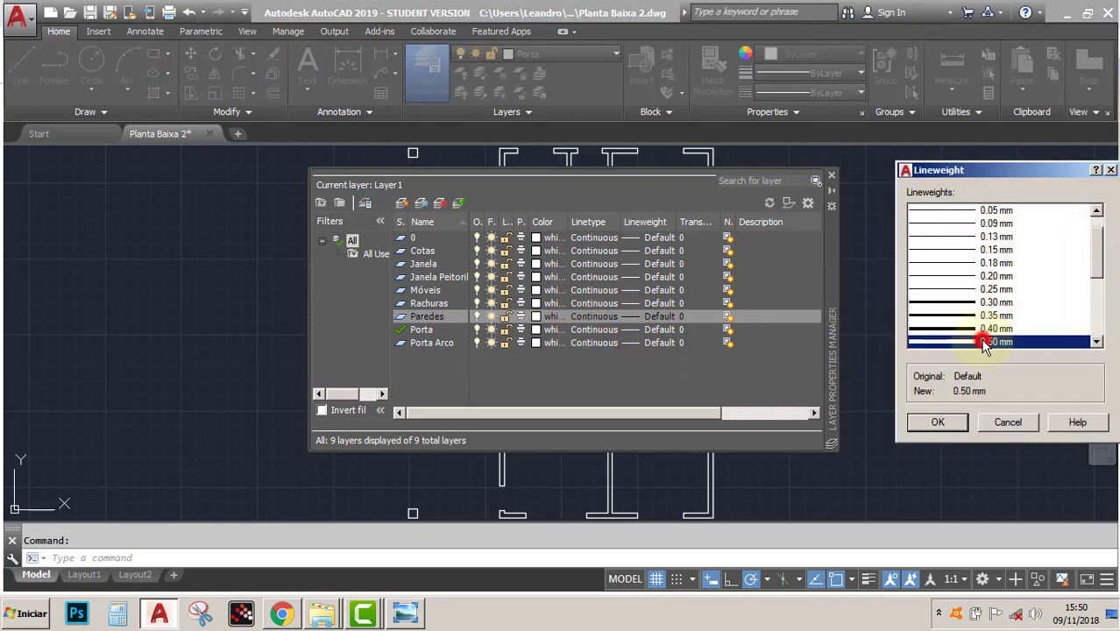
left_click(932, 425)
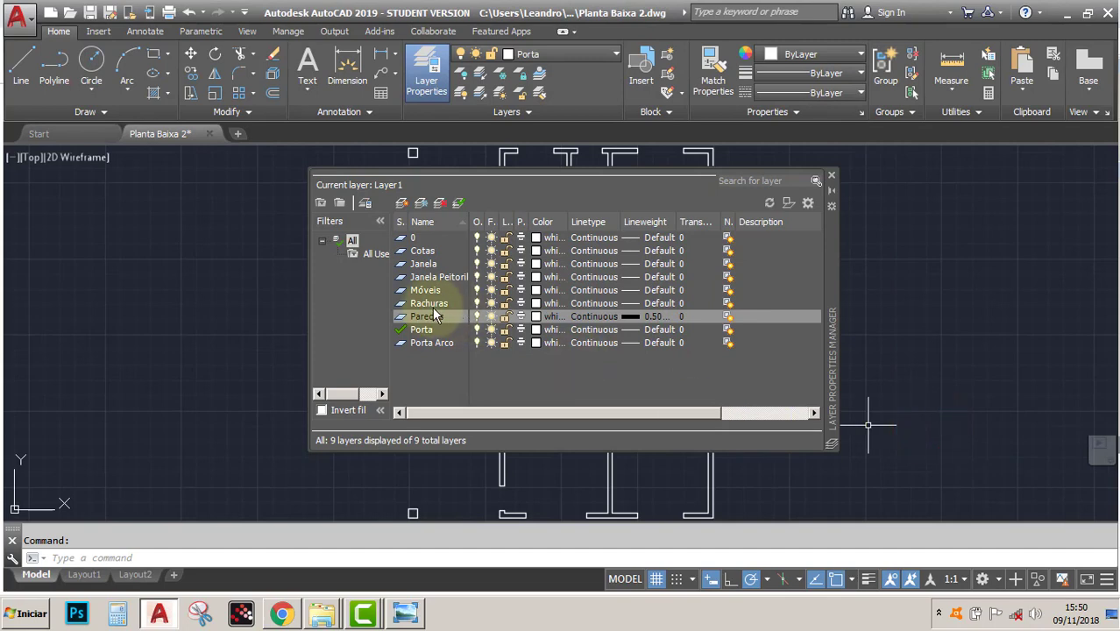
Set the Janela layer's lineweight to 0.30 mm.
left_click(423, 264)
left_click(631, 266)
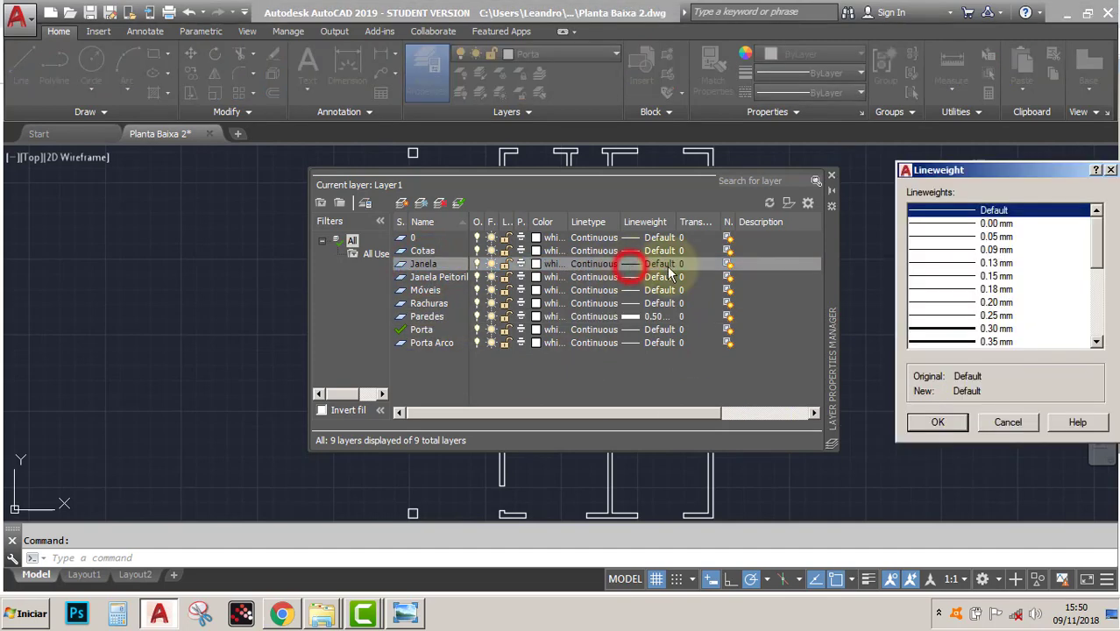
left_click(958, 316)
left_click(966, 328)
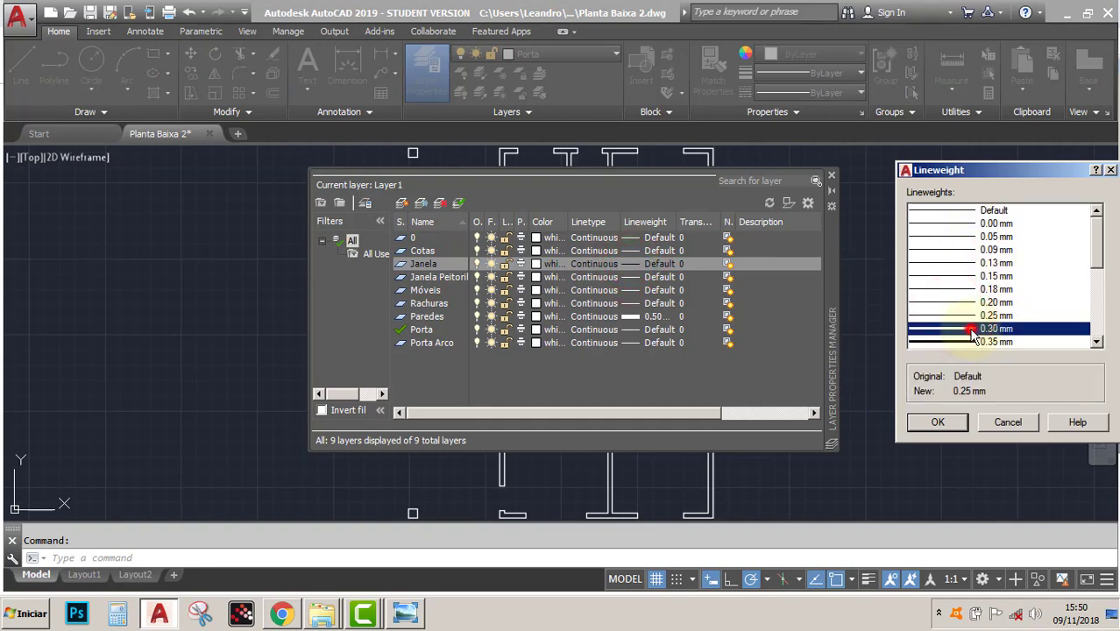
left_click(937, 423)
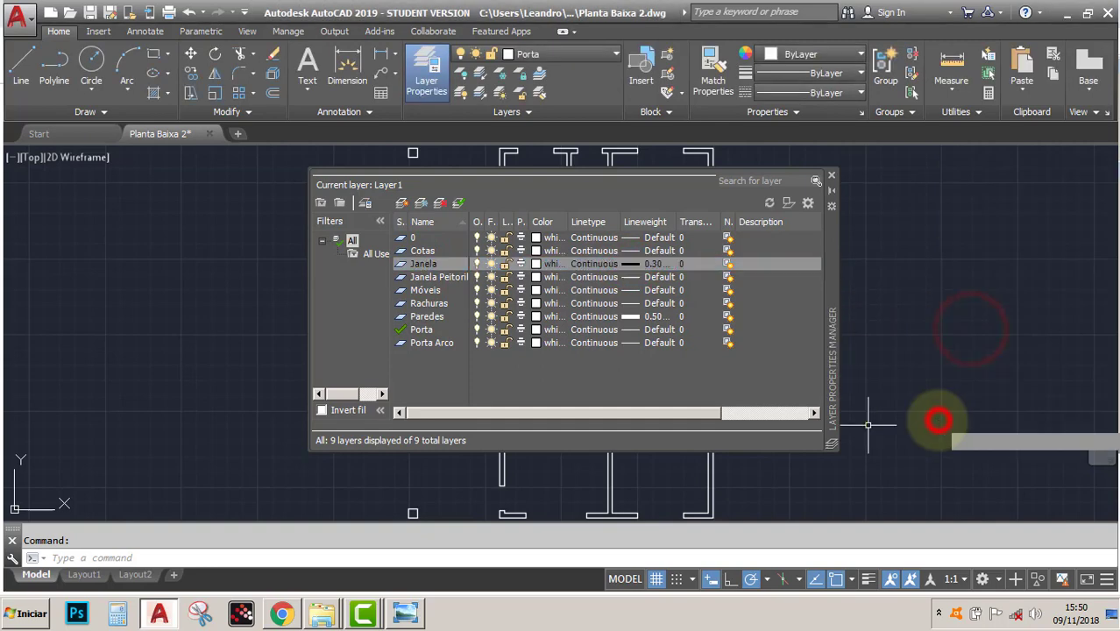
Set the Janela Peitoril layer's lineweight to 0.50 mm.
left_click(625, 276)
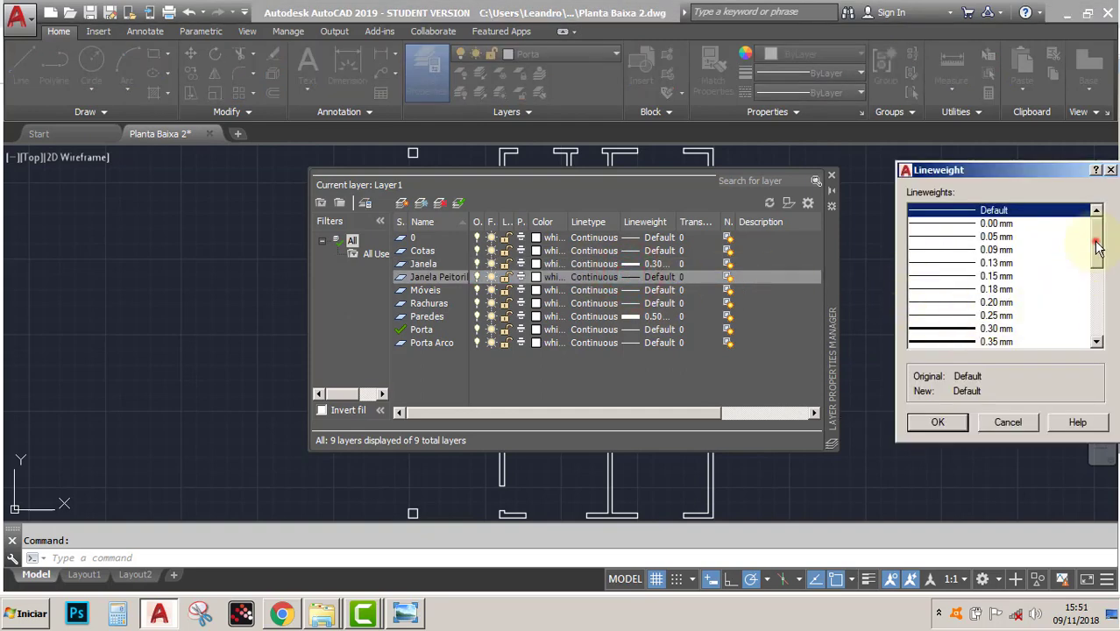
left_click_drag(1096, 242, 1096, 253)
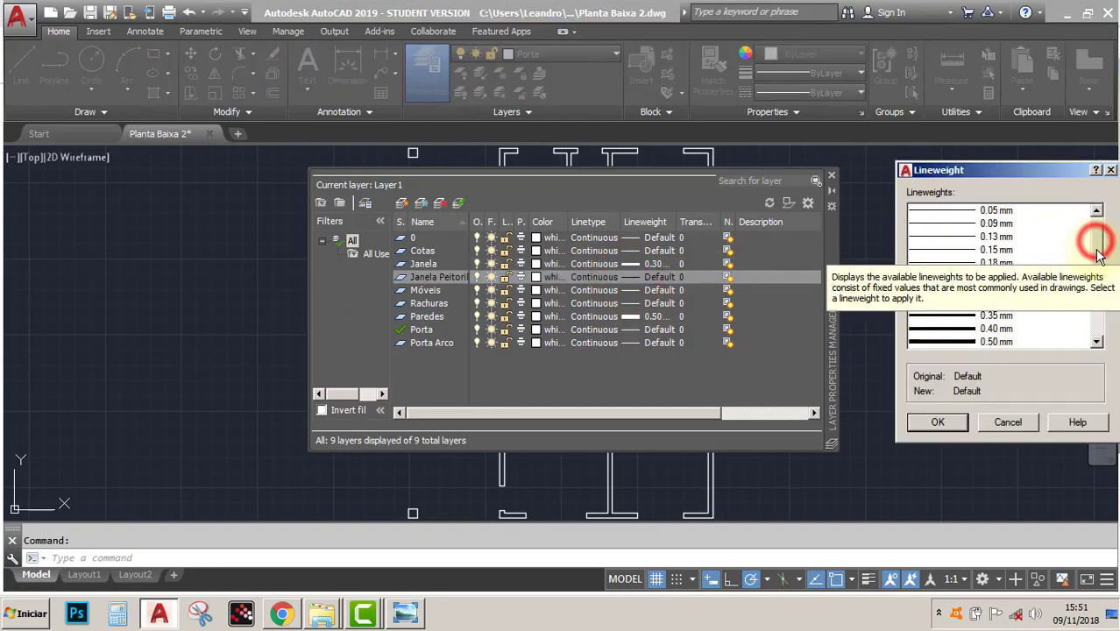
left_click(965, 343)
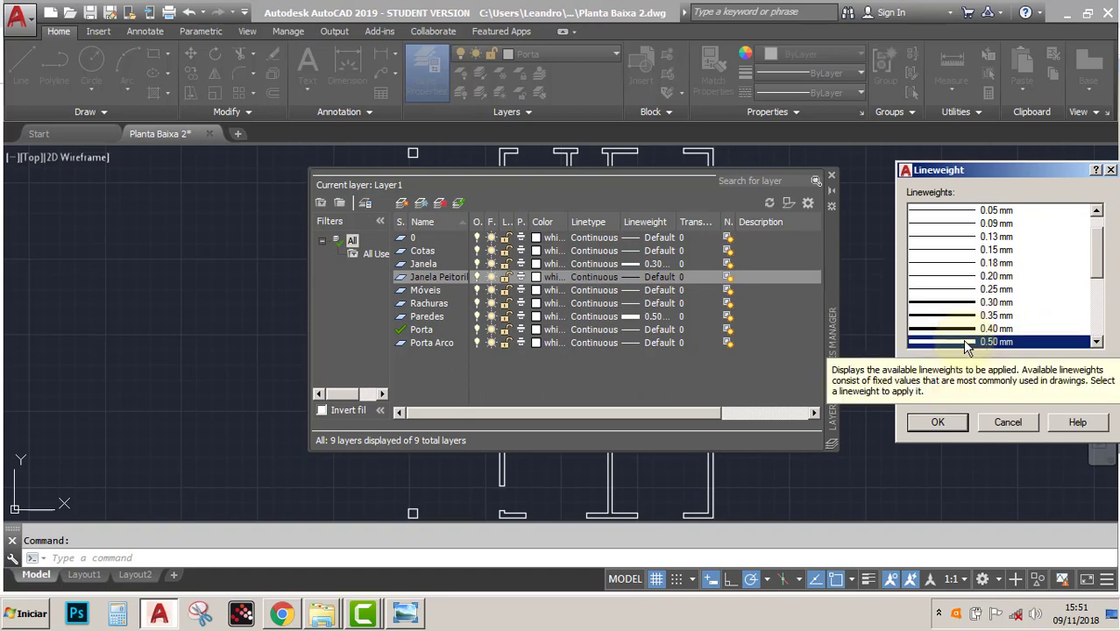
left_click(939, 421)
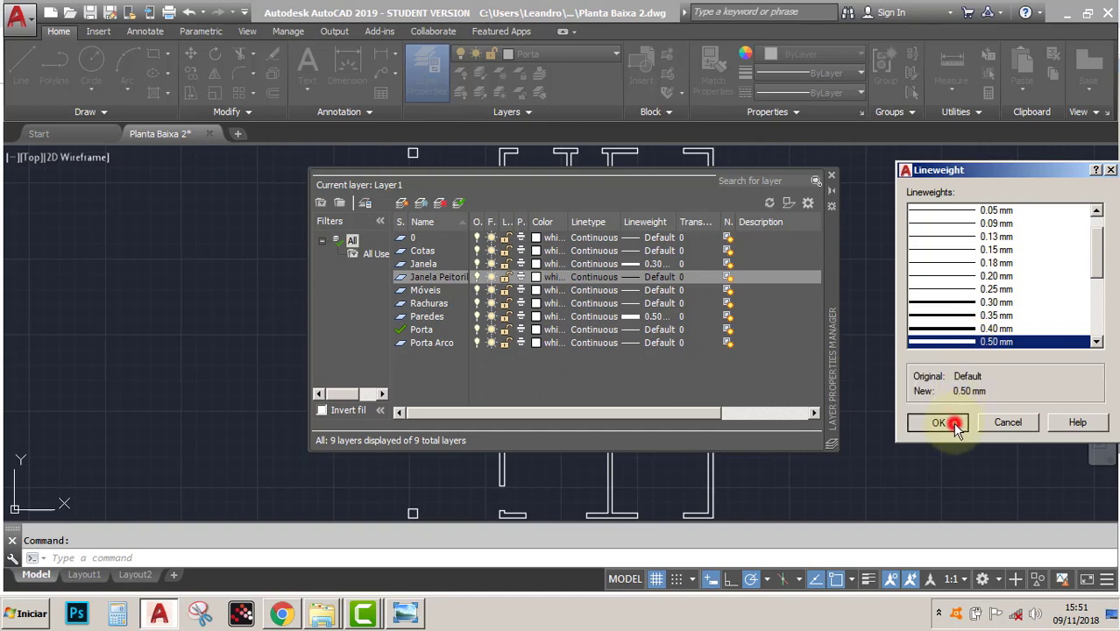
Set the lineweight of both the Móveis and Rachuras layers to 0.20 mm.
left_click(630, 289)
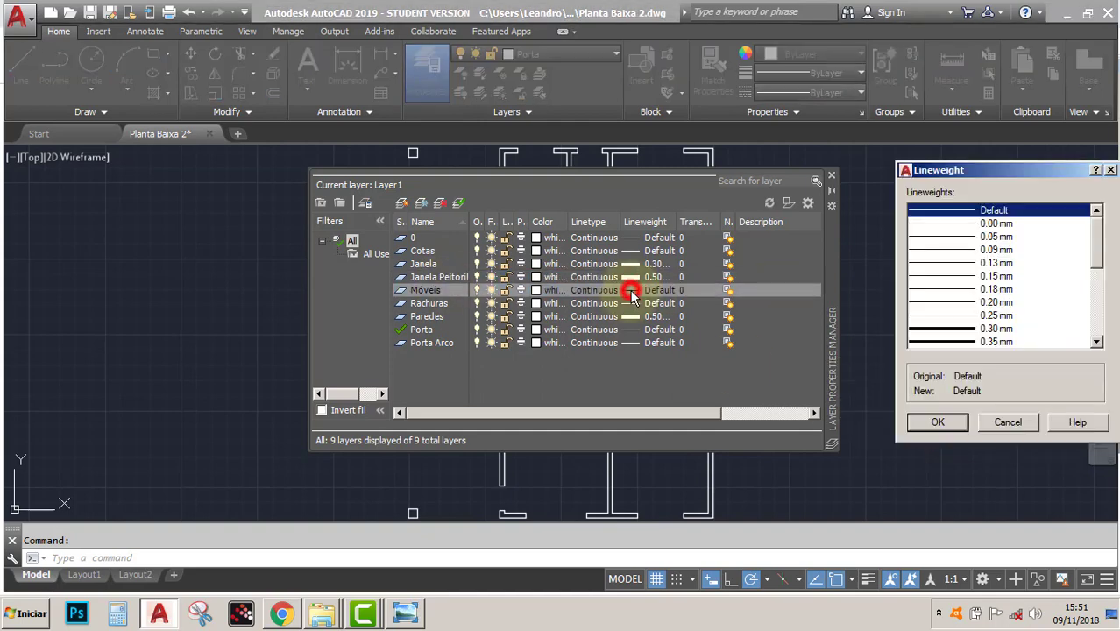
left_click(986, 302)
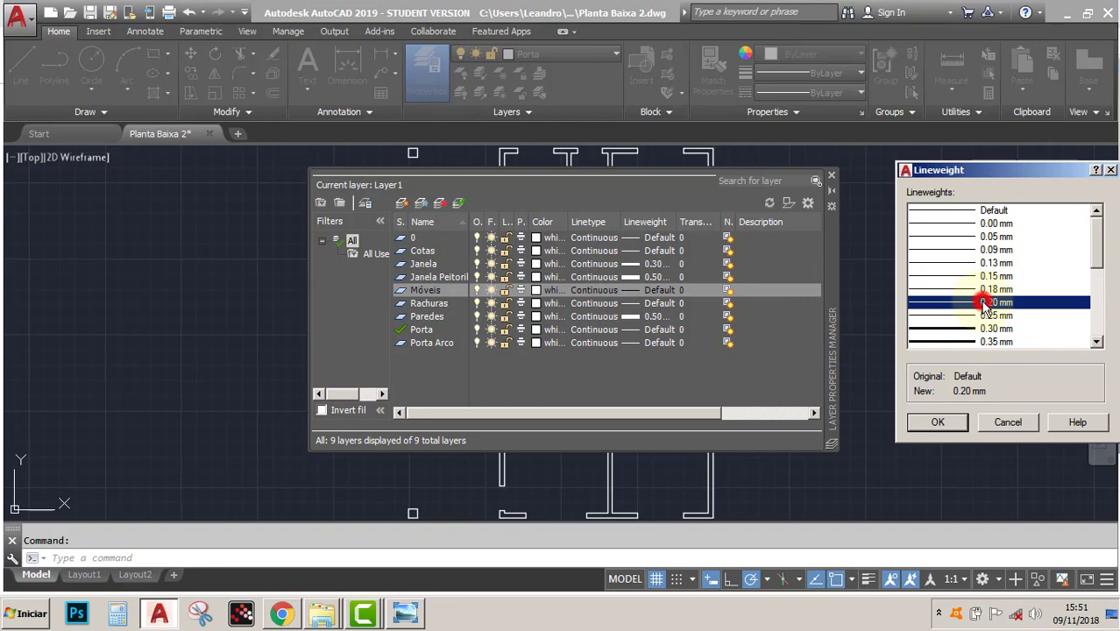
left_click(942, 422)
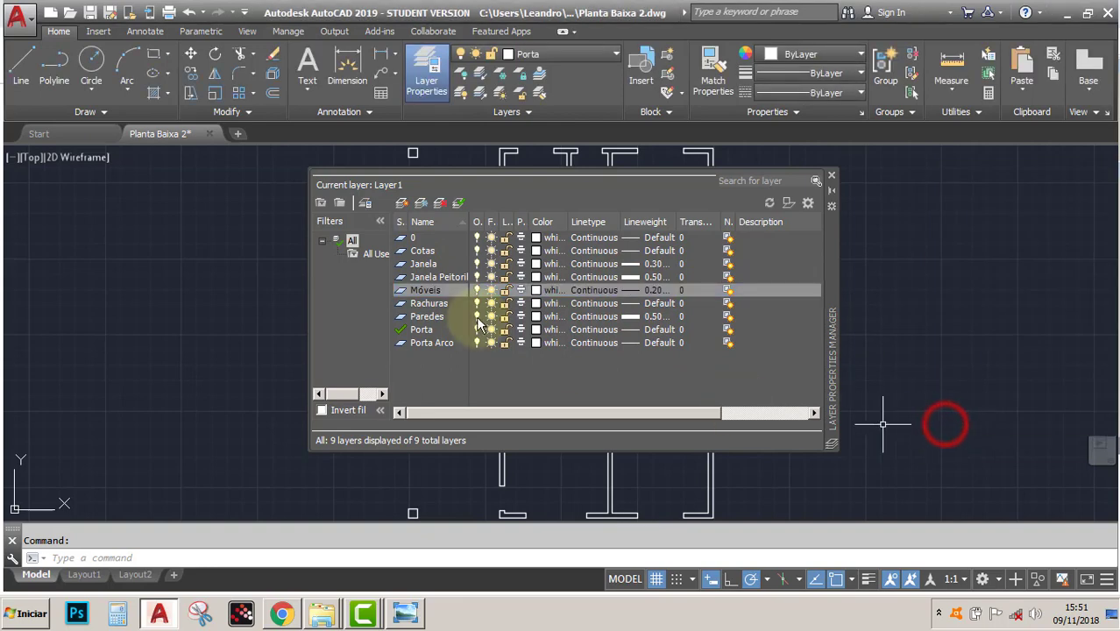
left_click(631, 303)
left_click(964, 302)
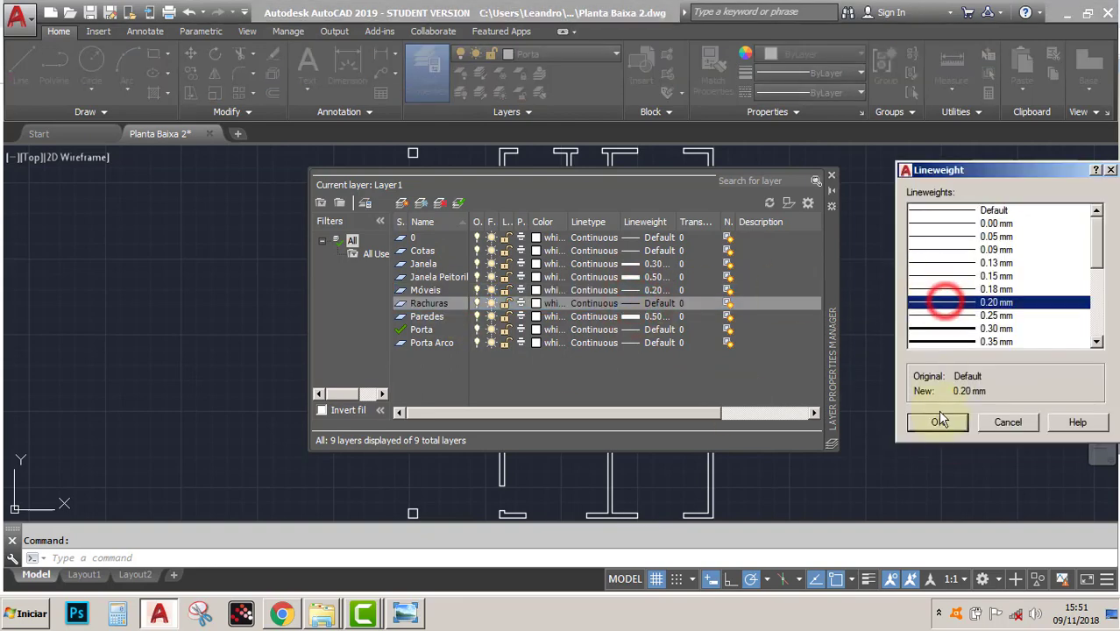
left_click(936, 421)
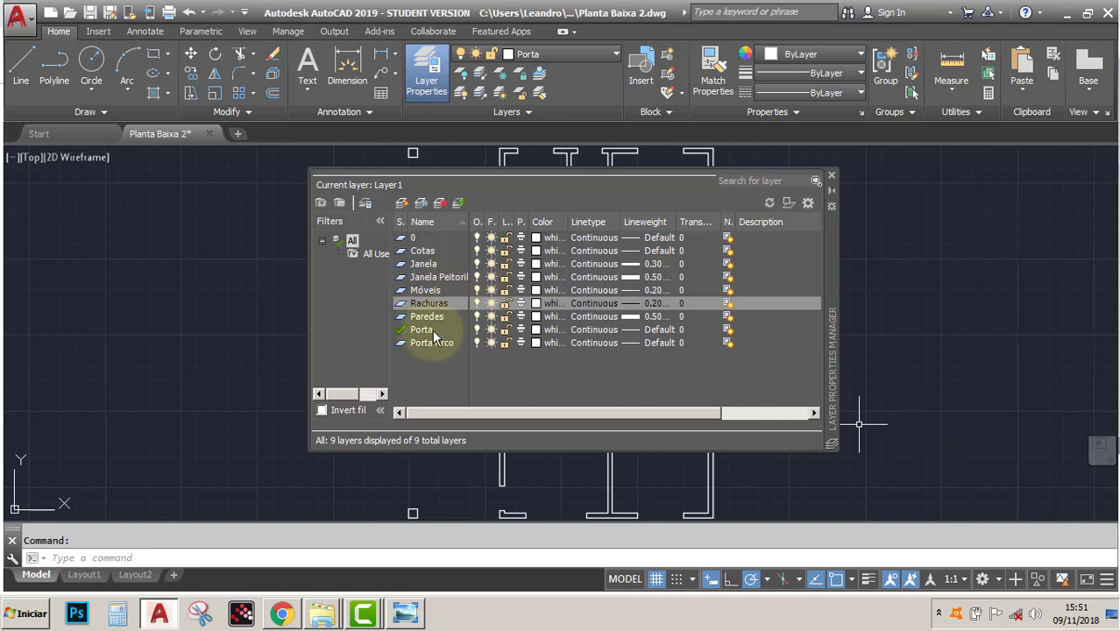
Set the lineweight of the Porta layer to 0.30 mm and of the Porta Arco layer to 0.20 mm.
left_click(434, 330)
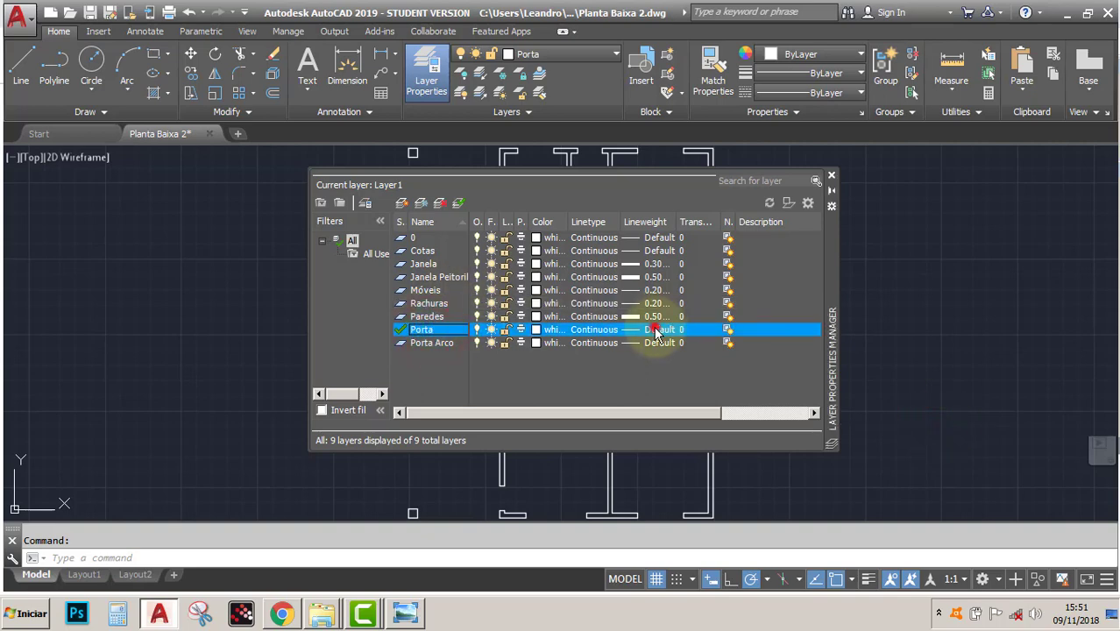
left_click(656, 330)
left_click(951, 328)
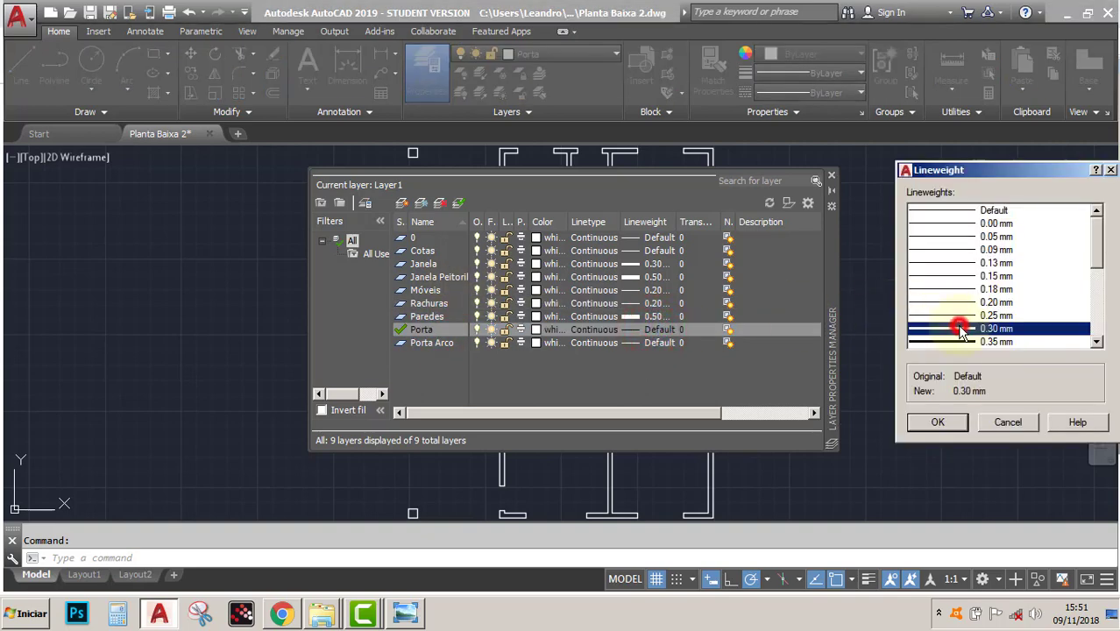
left_click(938, 422)
left_click(632, 342)
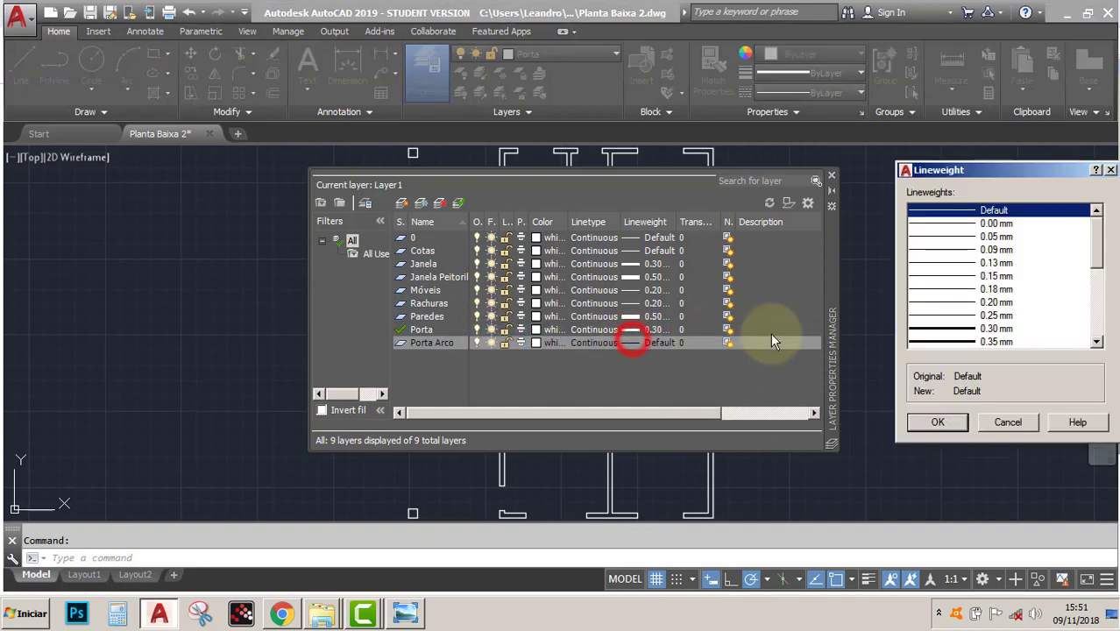
left_click(959, 303)
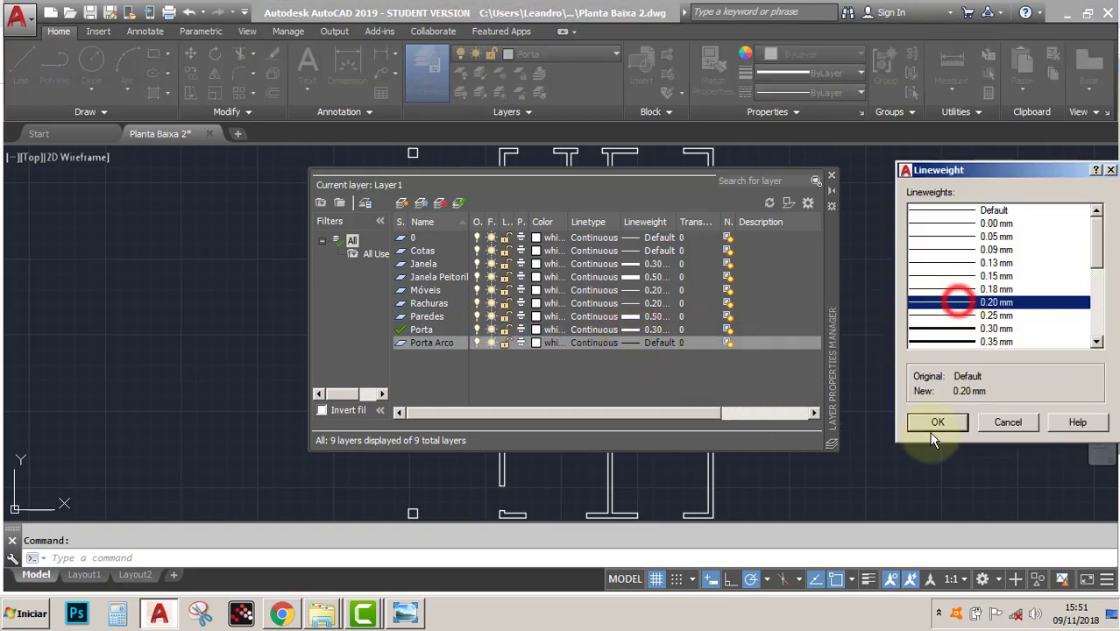
left_click(937, 422)
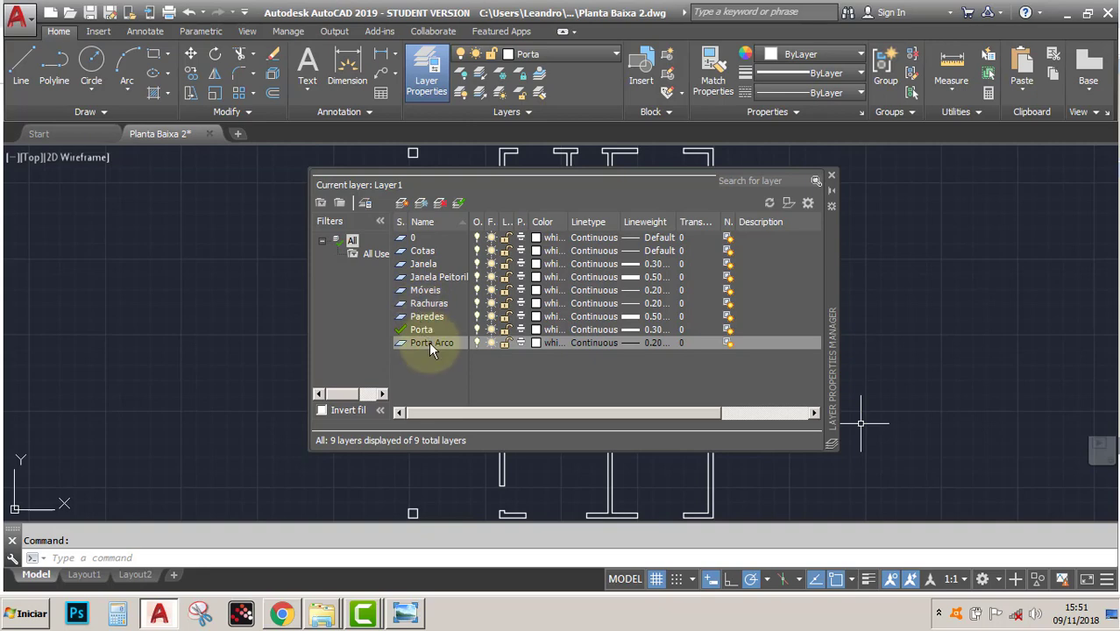
Set the Cotas layer's lineweight to 0.20 mm.
left_click(423, 251)
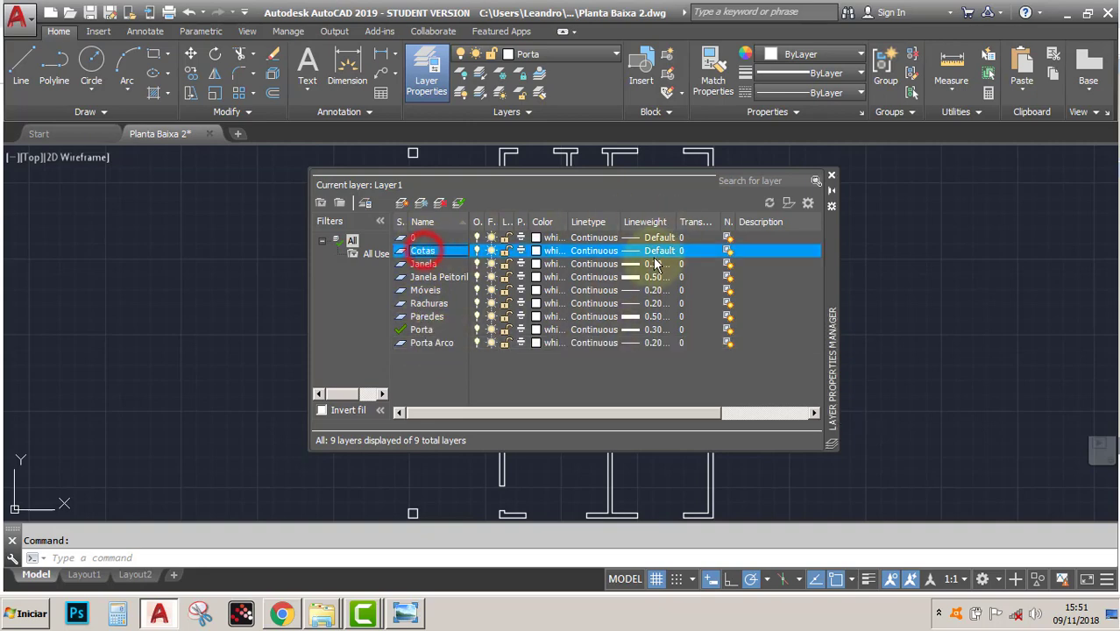
left_click(664, 251)
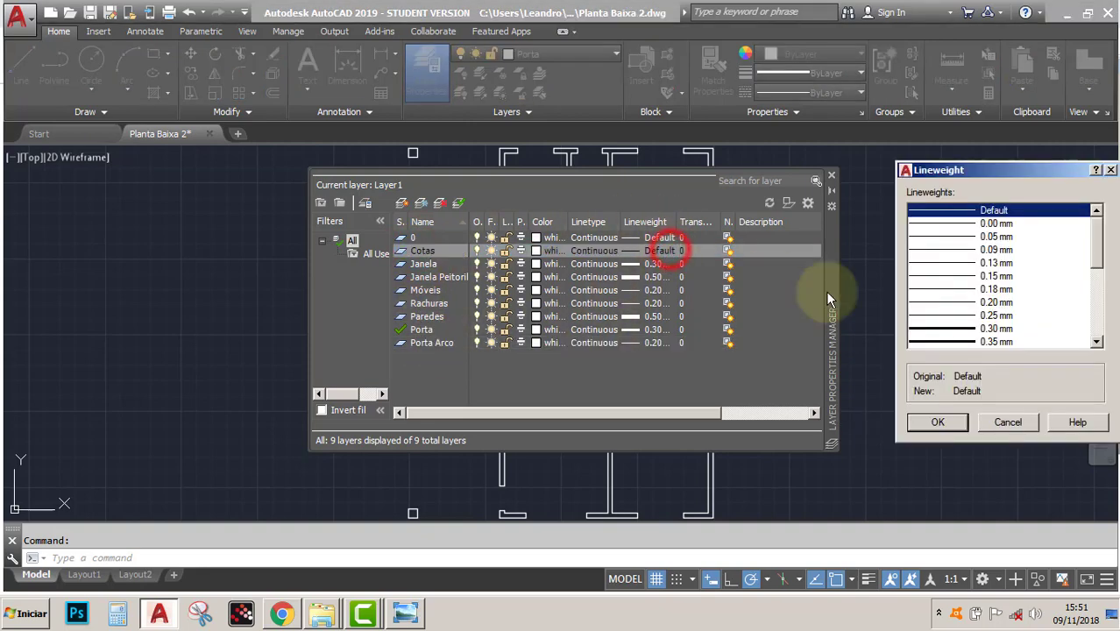
left_click(973, 302)
left_click(937, 421)
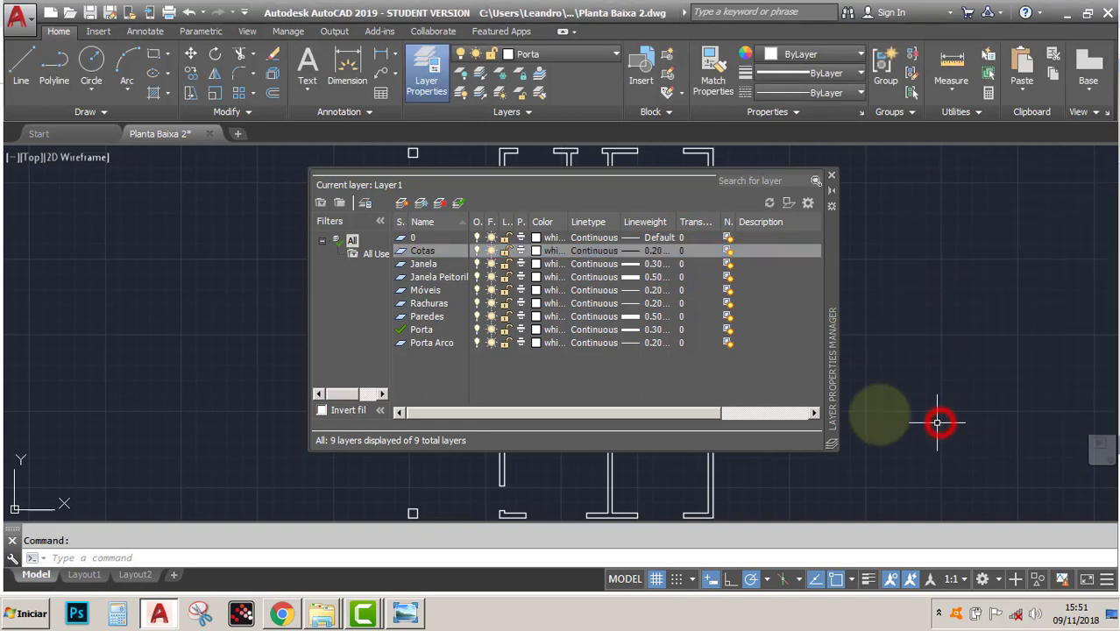
Set the Cotas layer's color to index 50 and the Janela layer's color to cyan.
left_click(538, 252)
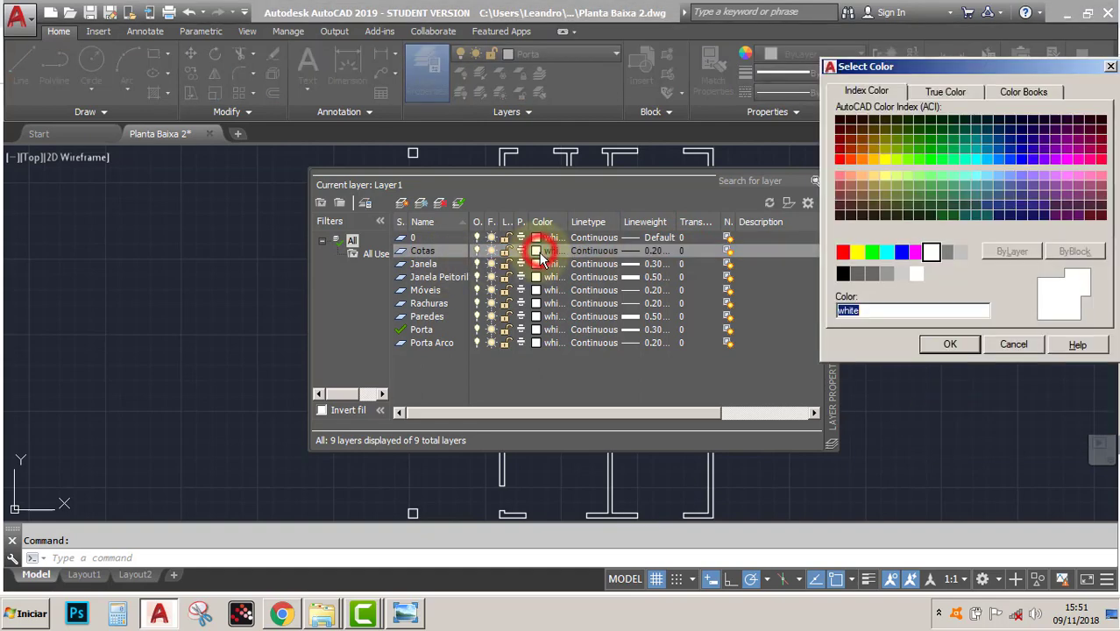
left_click(885, 160)
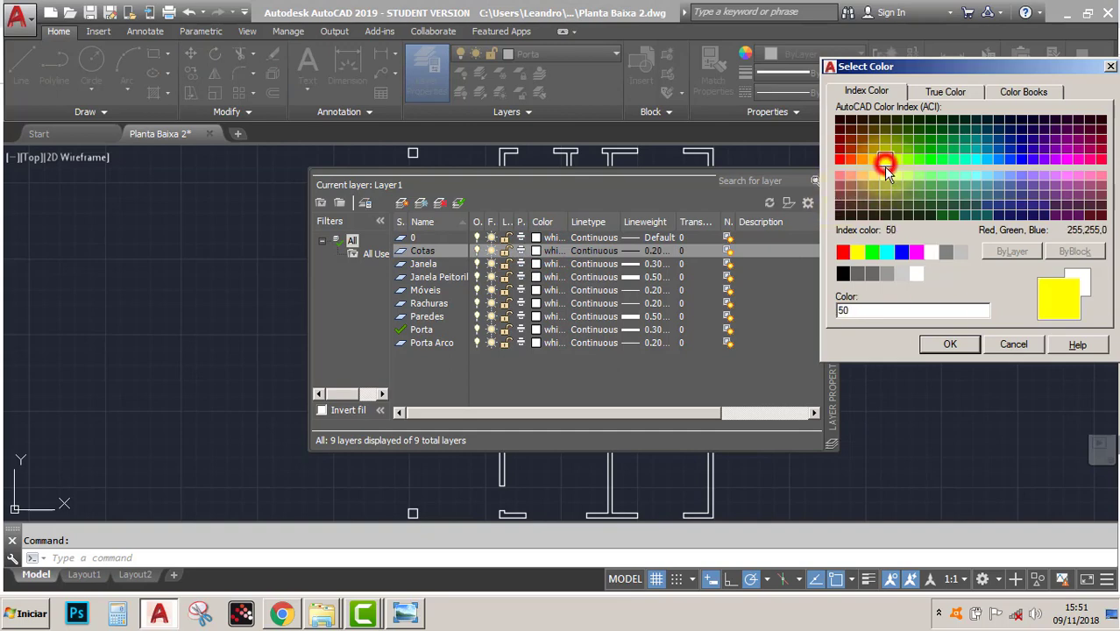
left_click(949, 343)
left_click(537, 264)
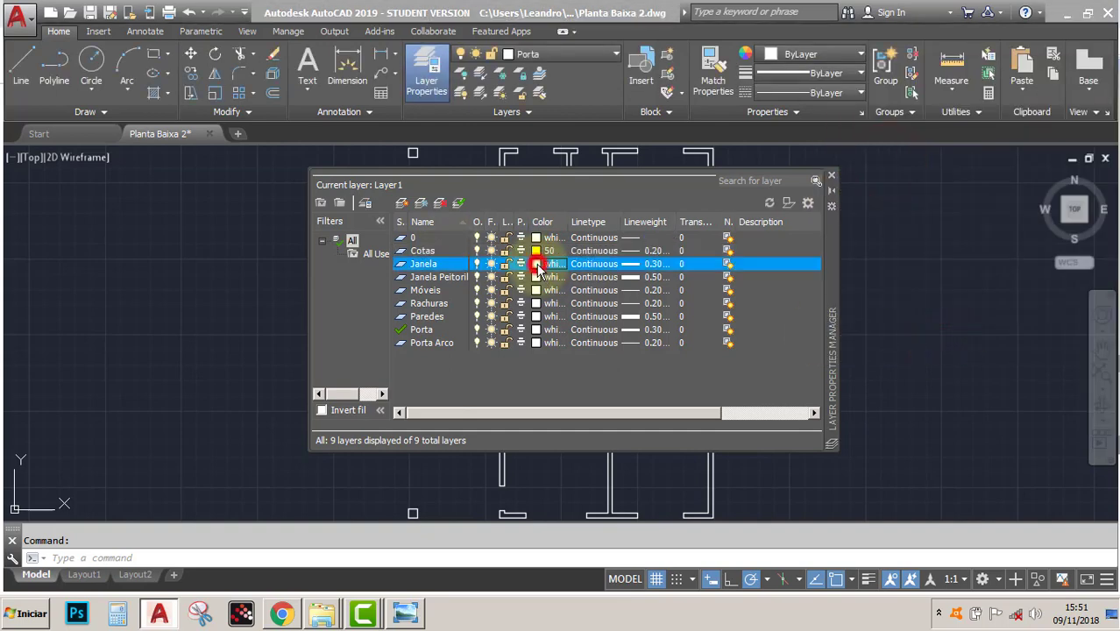
left_click(887, 253)
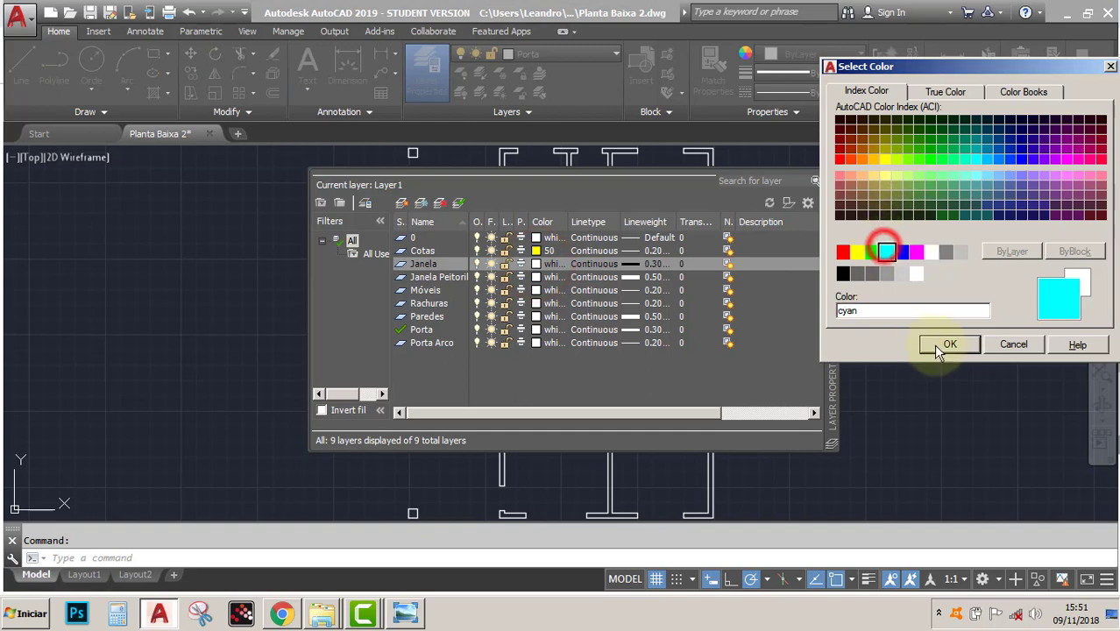
left_click(945, 342)
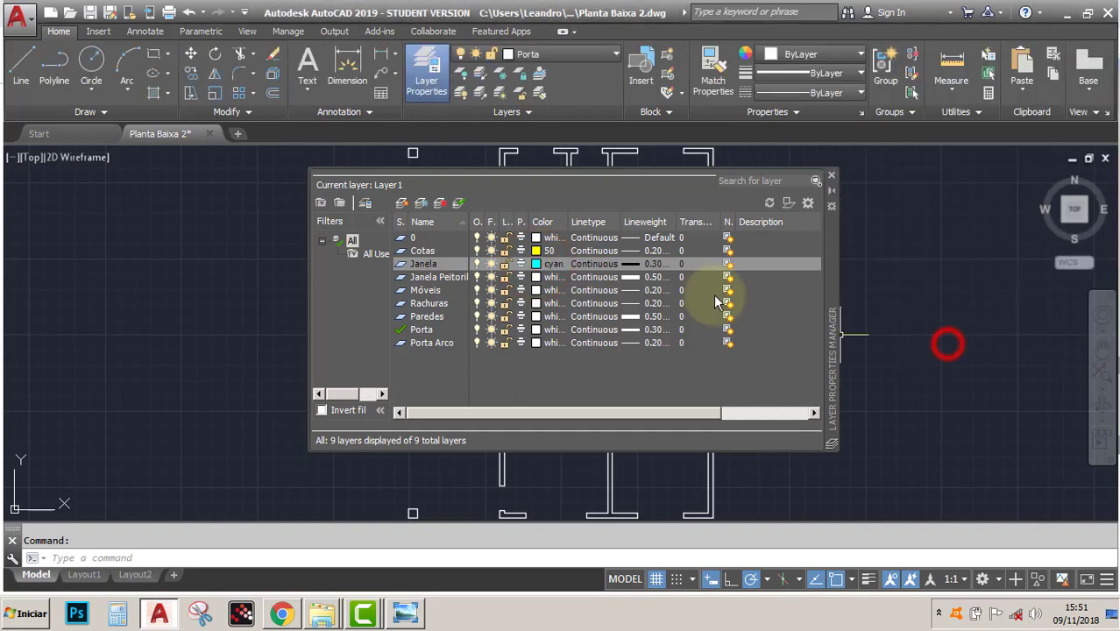
Set the Janela Peitoril layer's color to index 40 and the Rachuras layer's color to magenta.
left_click(537, 277)
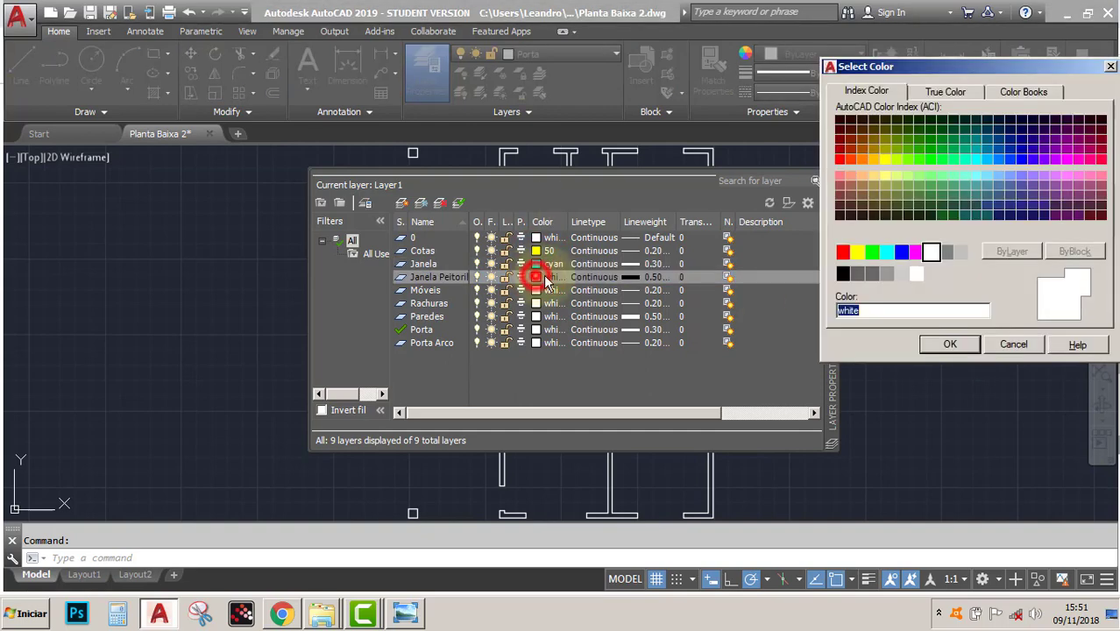
left_click(872, 164)
left_click(950, 344)
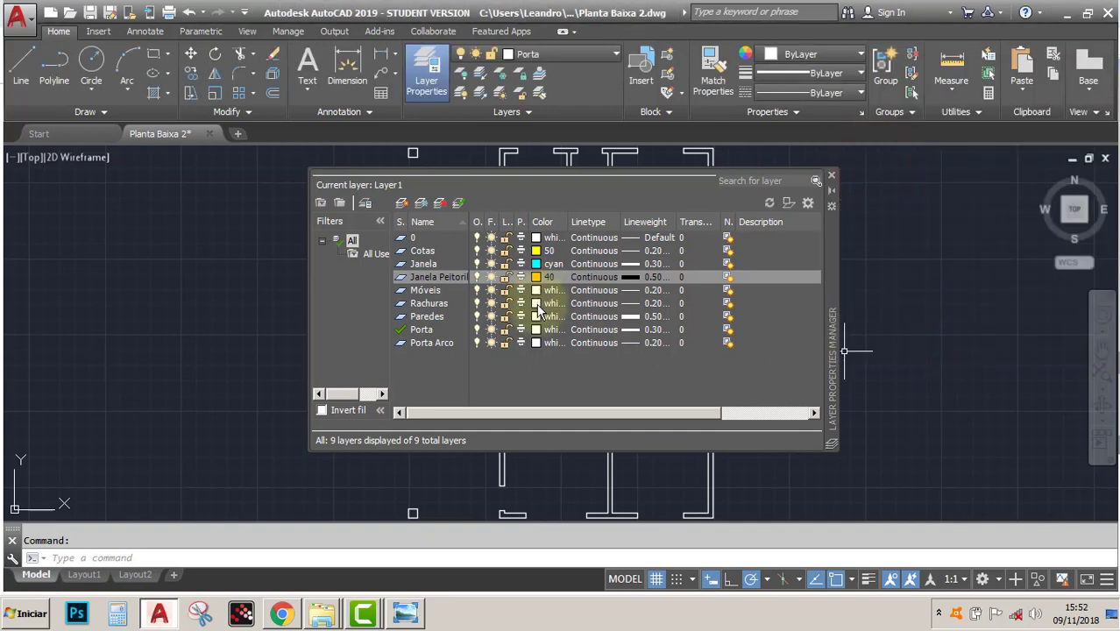
left_click(537, 304)
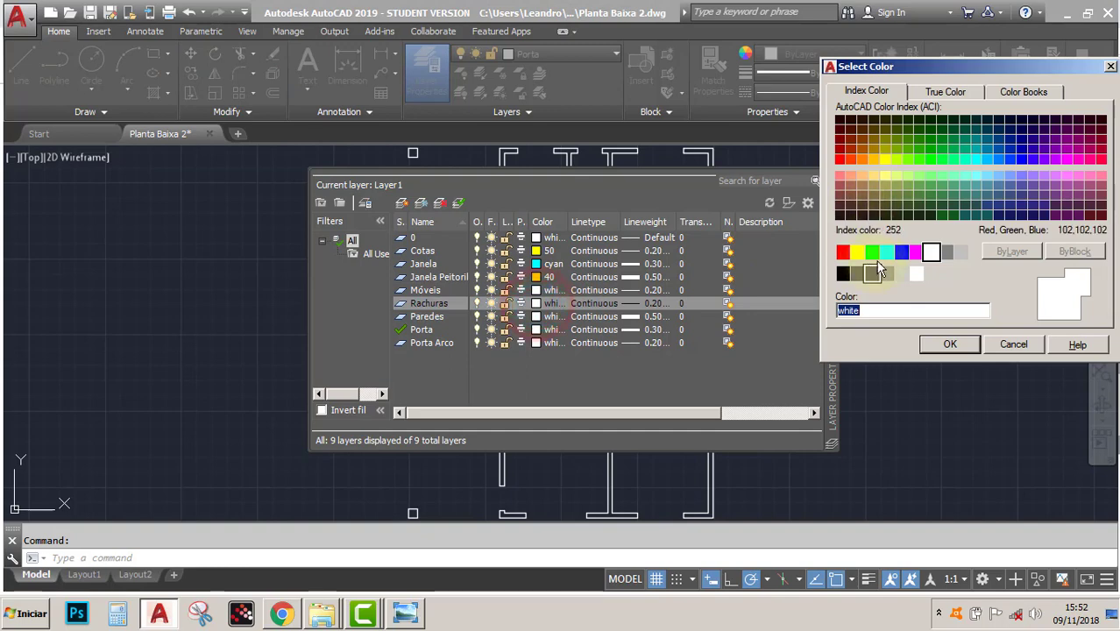
left_click(916, 252)
left_click(950, 344)
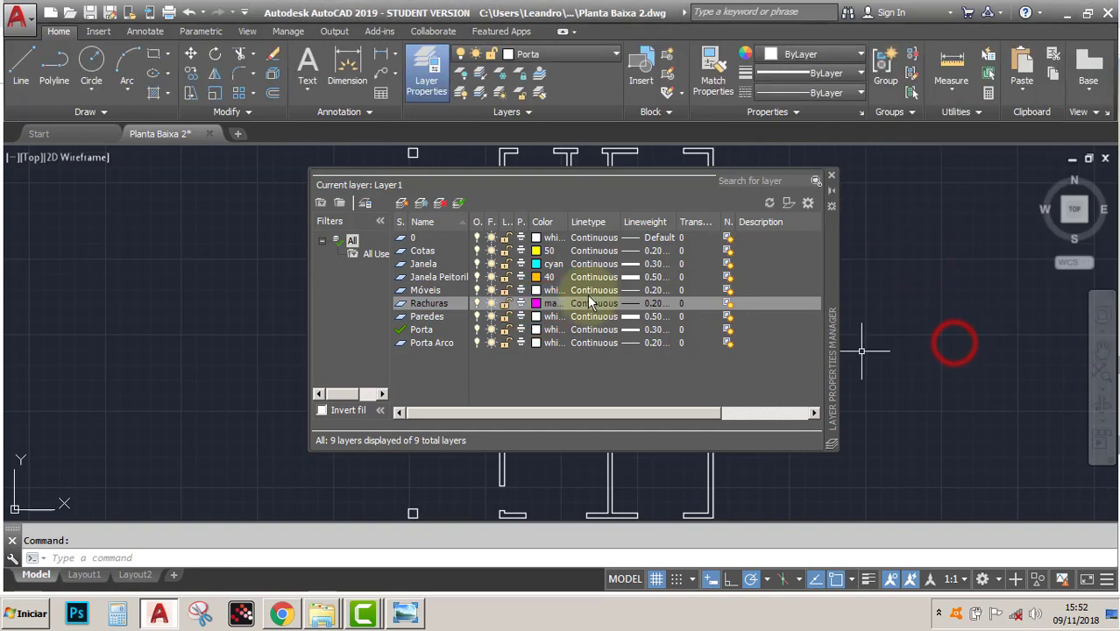
Keep white as the Paredes layer's color and set the color of the Porta and Porta Arco layers to green.
left_click(538, 317)
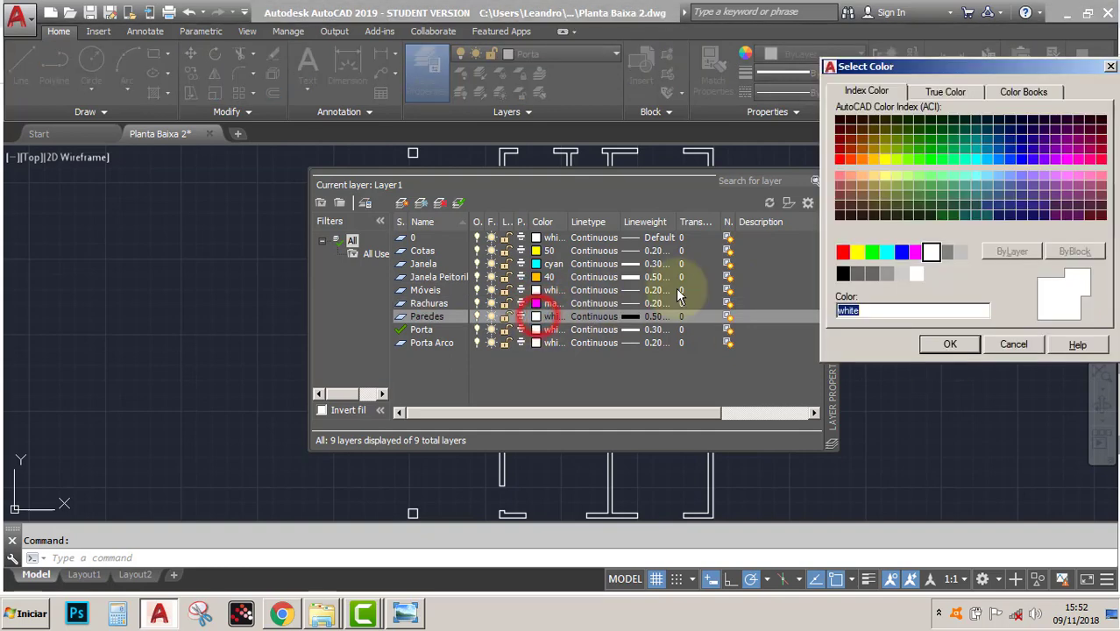
left_click(947, 338)
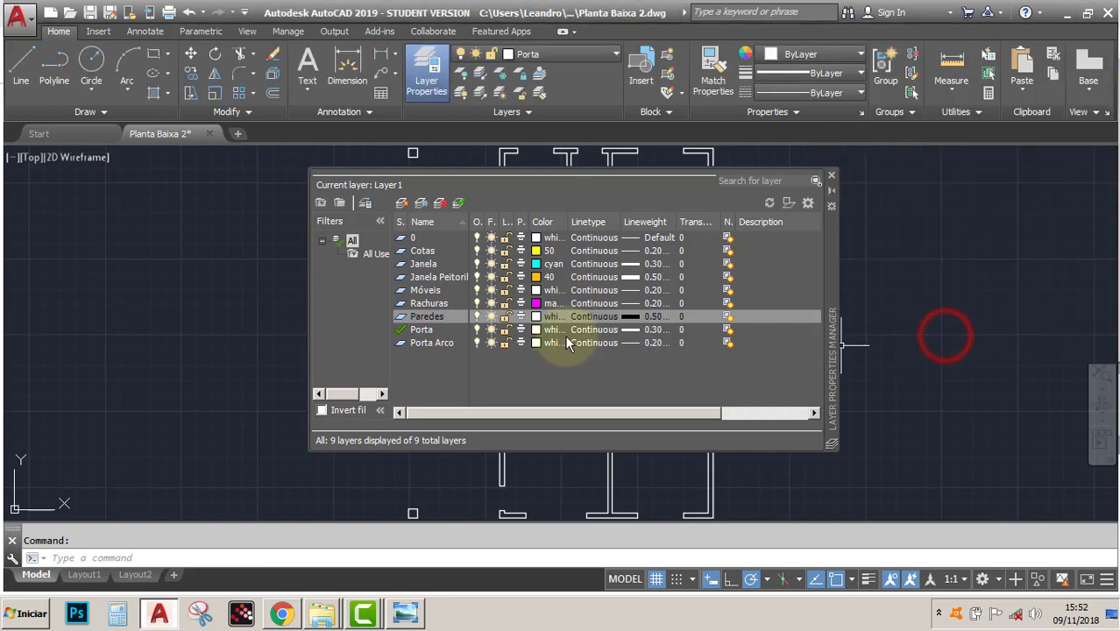
left_click(537, 330)
left_click(872, 253)
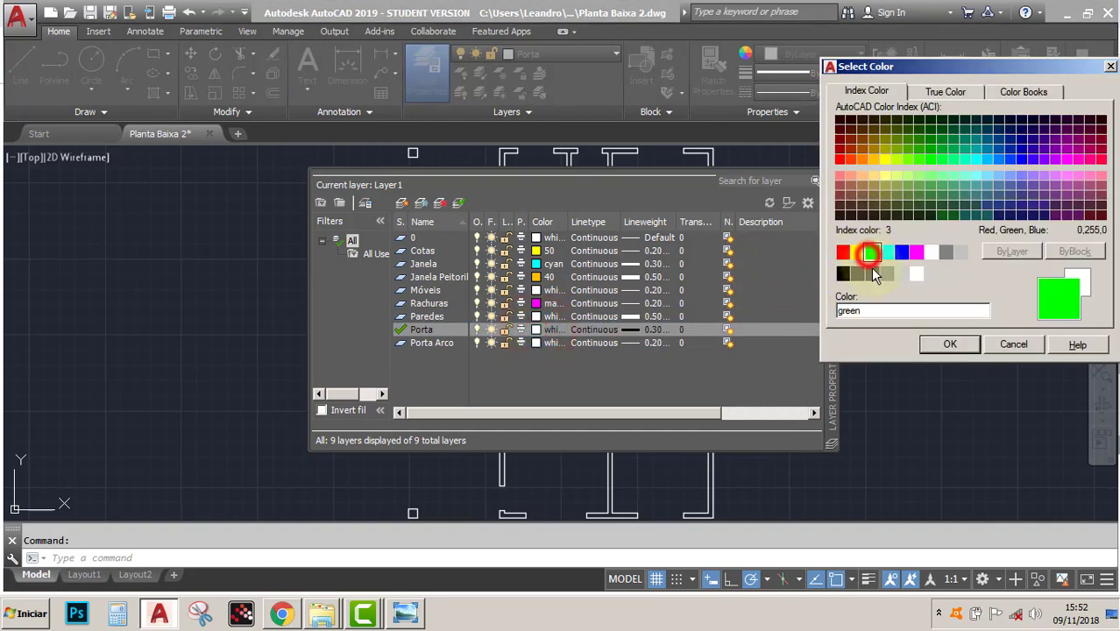
left_click(947, 344)
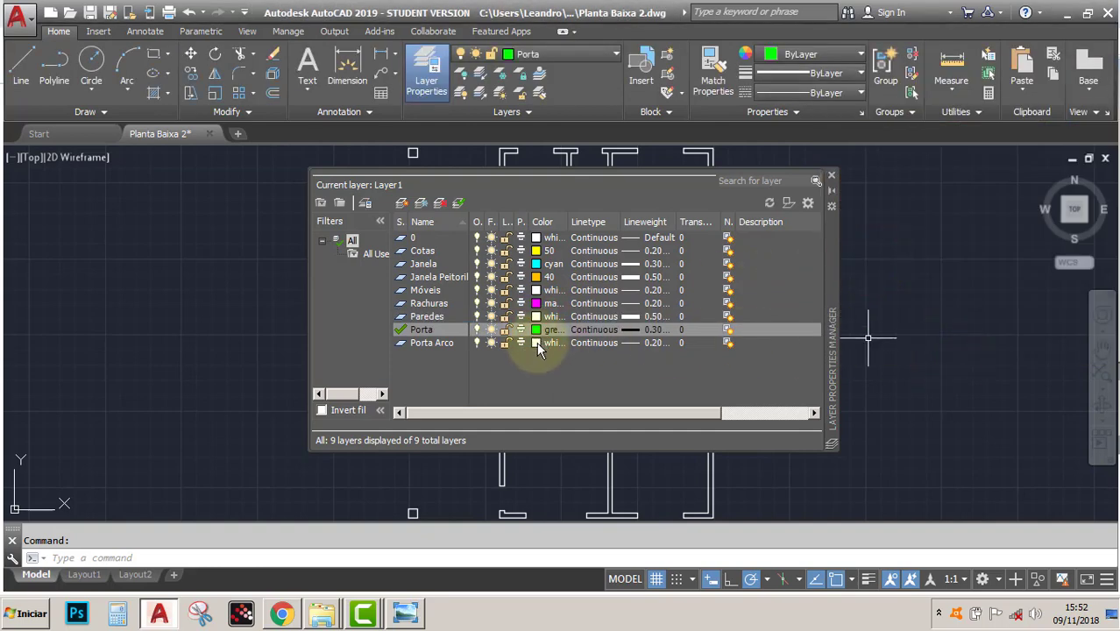
left_click(536, 342)
left_click(873, 252)
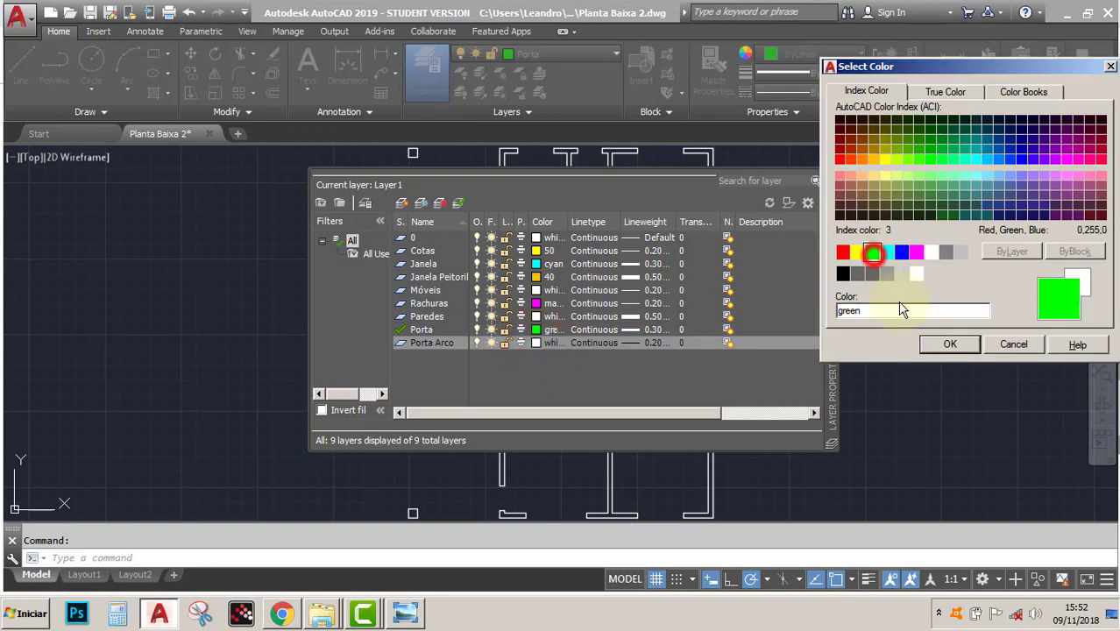
left_click(947, 344)
Load the HIDDEN linetype from acadiso.lin and assign it to the Porta Arco layer, closing the layer manager when done.
left_click(594, 343)
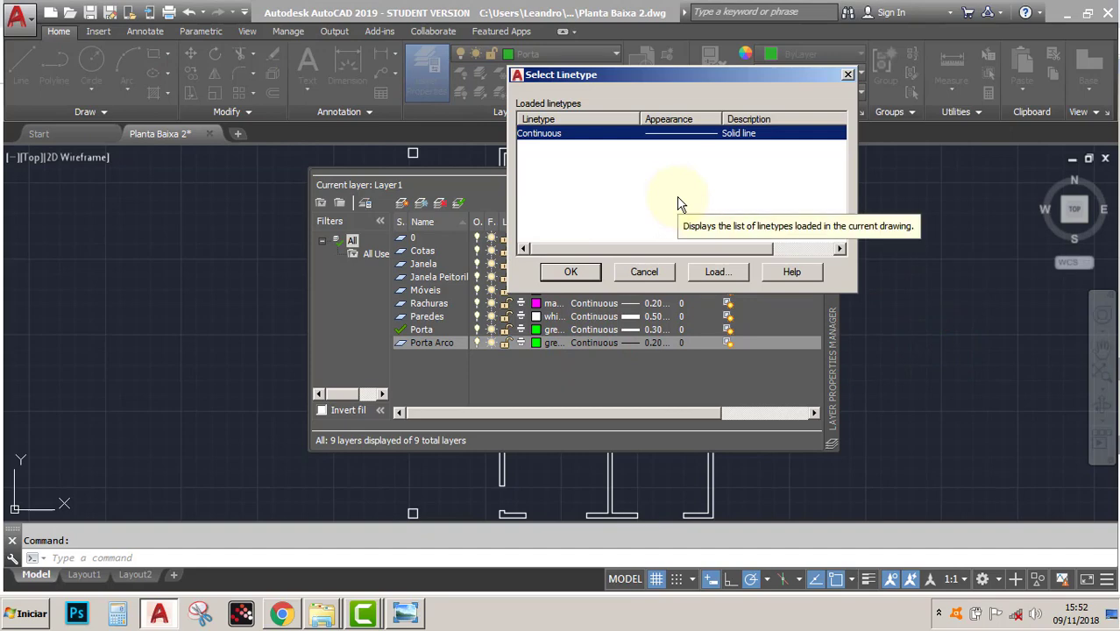
left_click(717, 272)
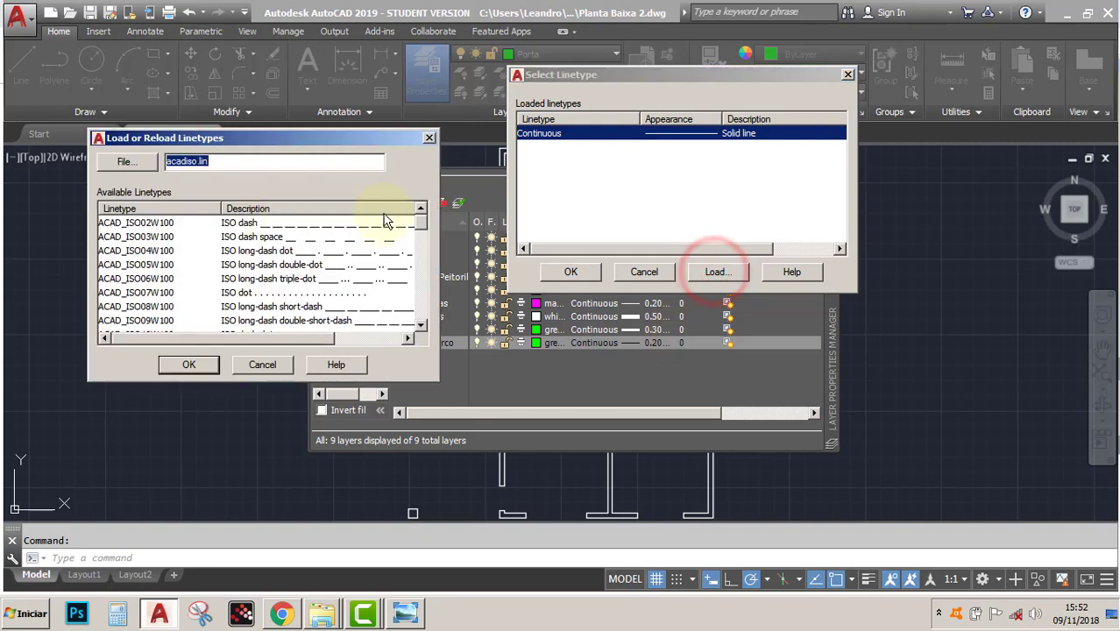
left_click_drag(421, 226, 421, 285)
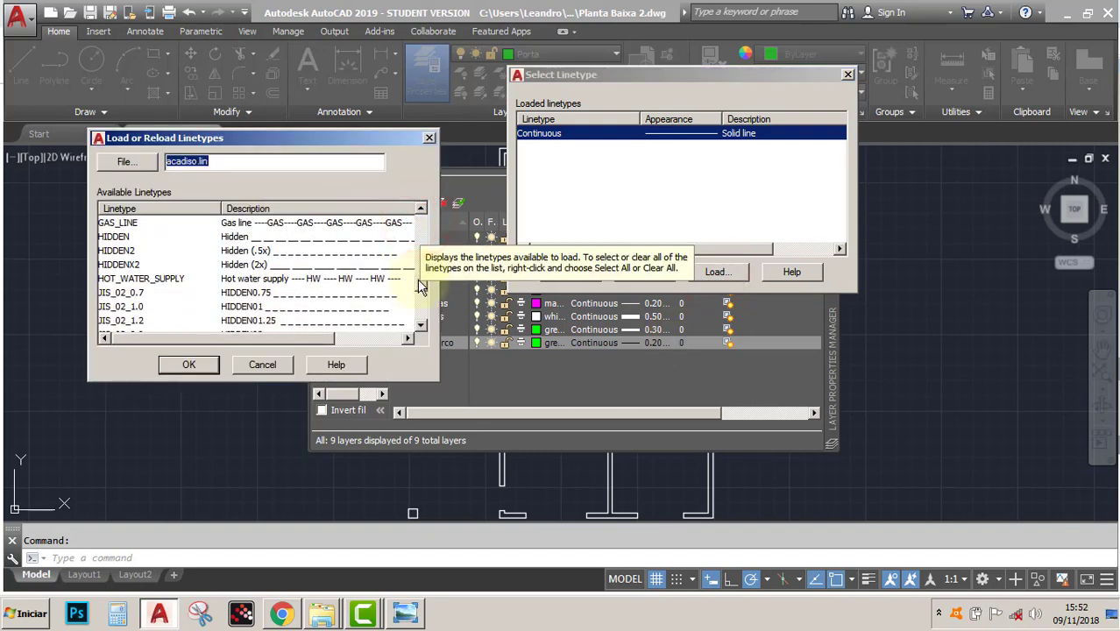
left_click(118, 237)
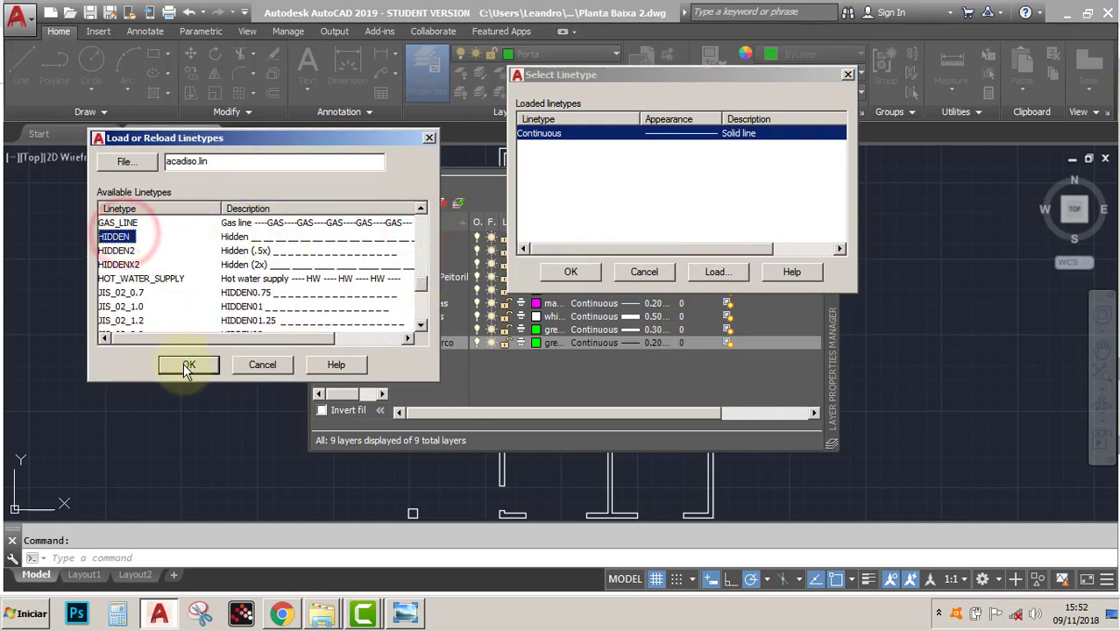
left_click(187, 365)
left_click(666, 147)
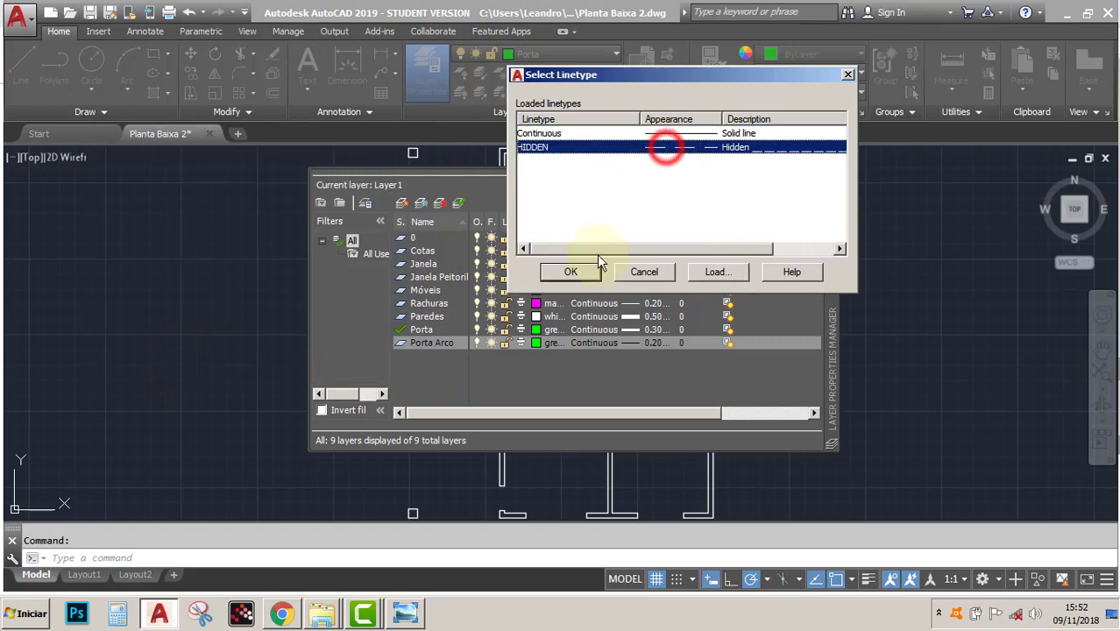
left_click(570, 272)
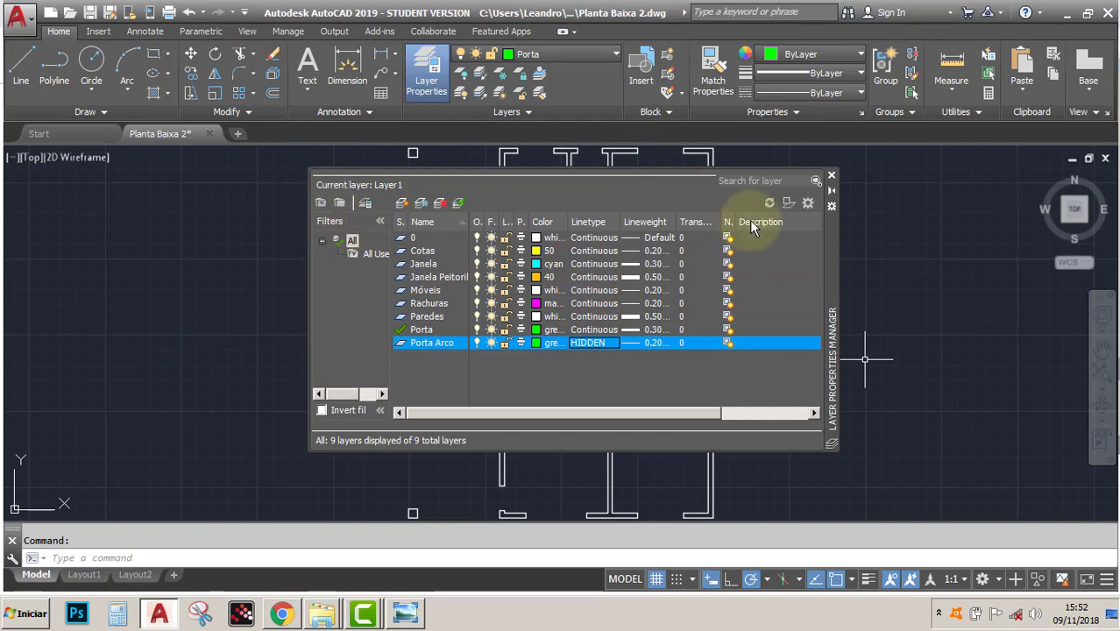
left_click(832, 176)
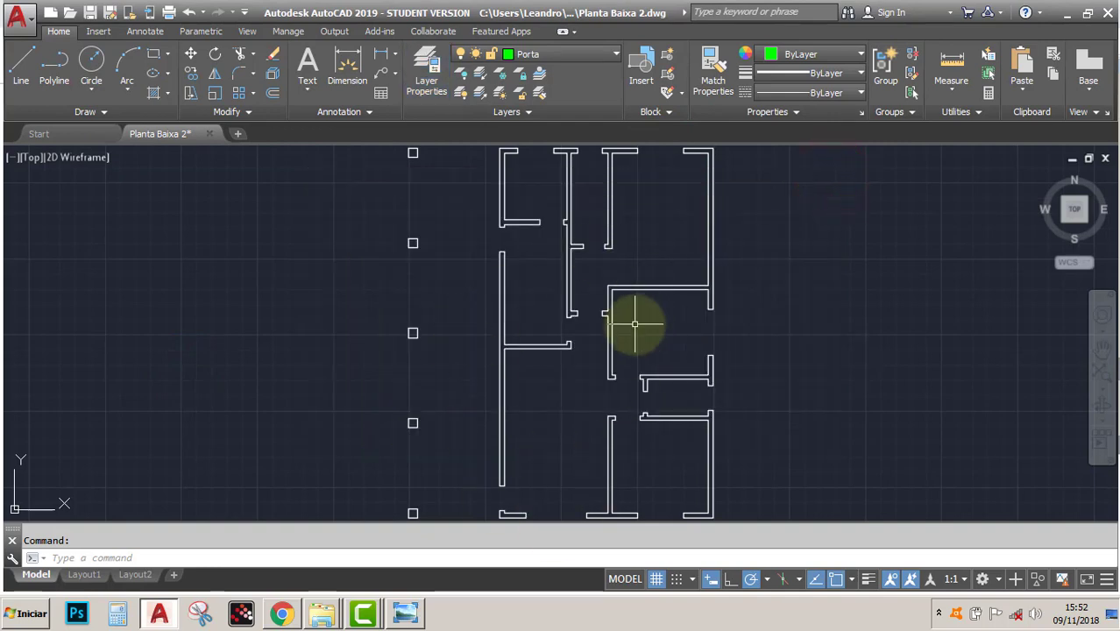
Assign all objects in the drawing to the Paredes layer and check one of the outer wall lines.
left_click(713, 223)
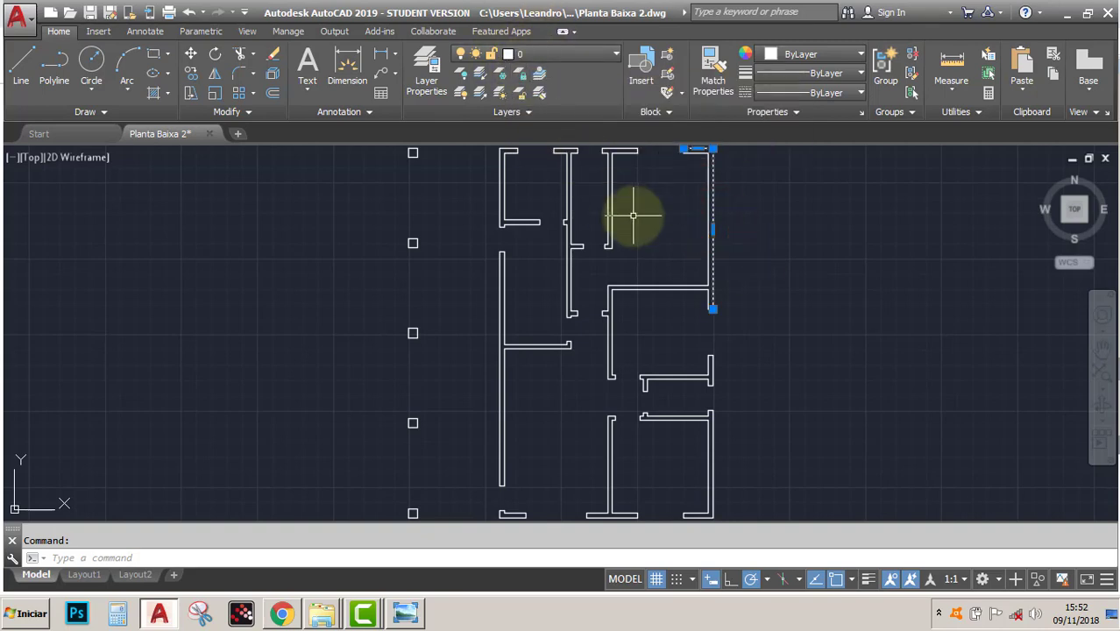
key("Escape")
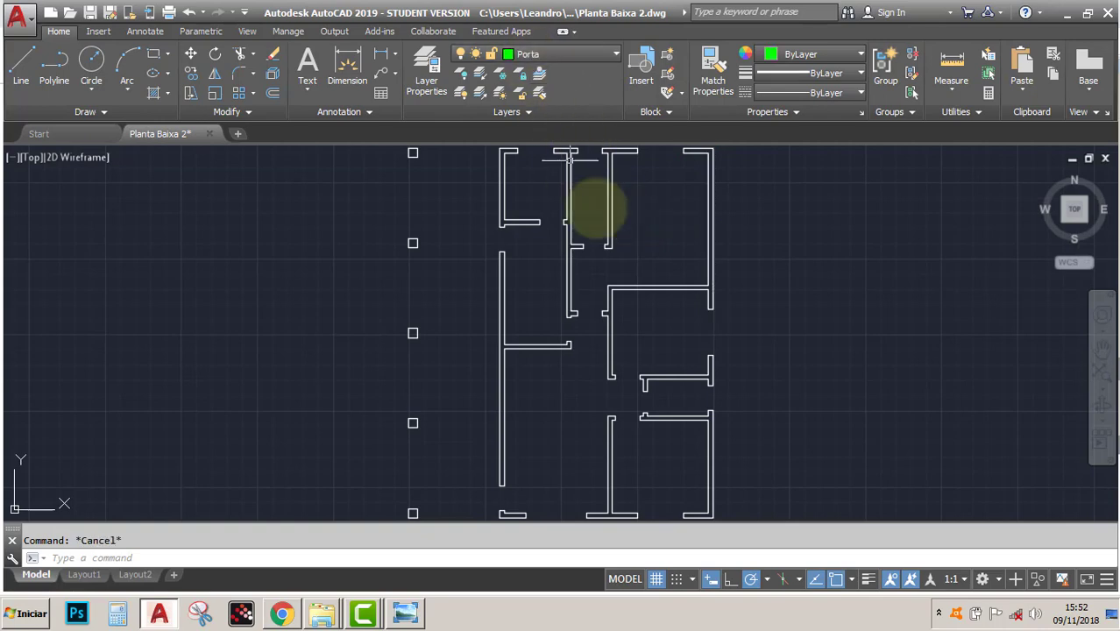
key("ctrl+a")
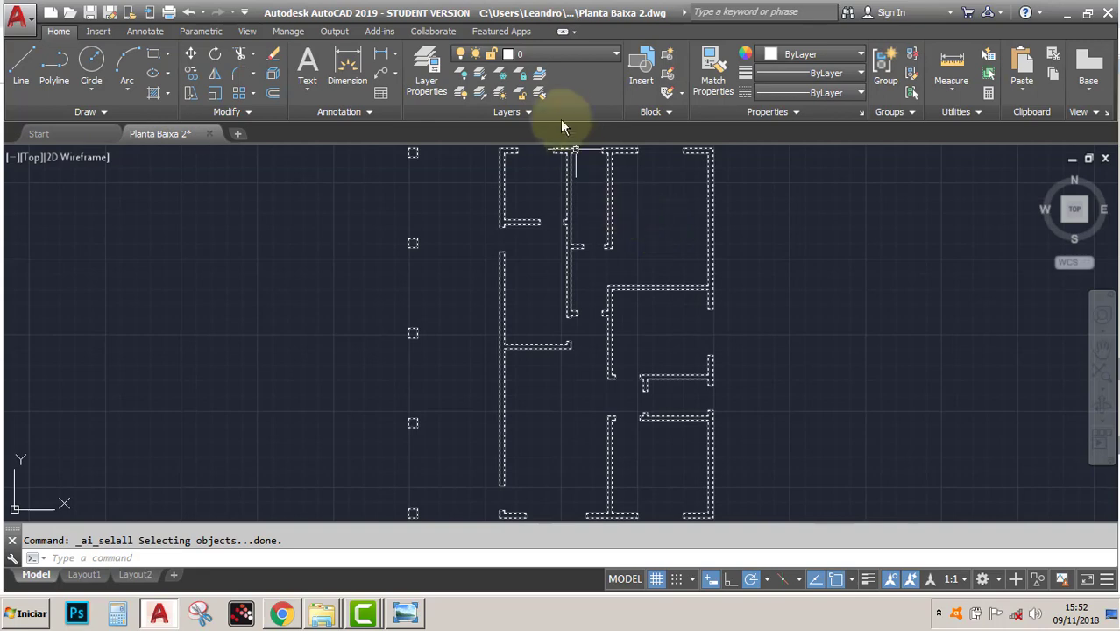
left_click(578, 54)
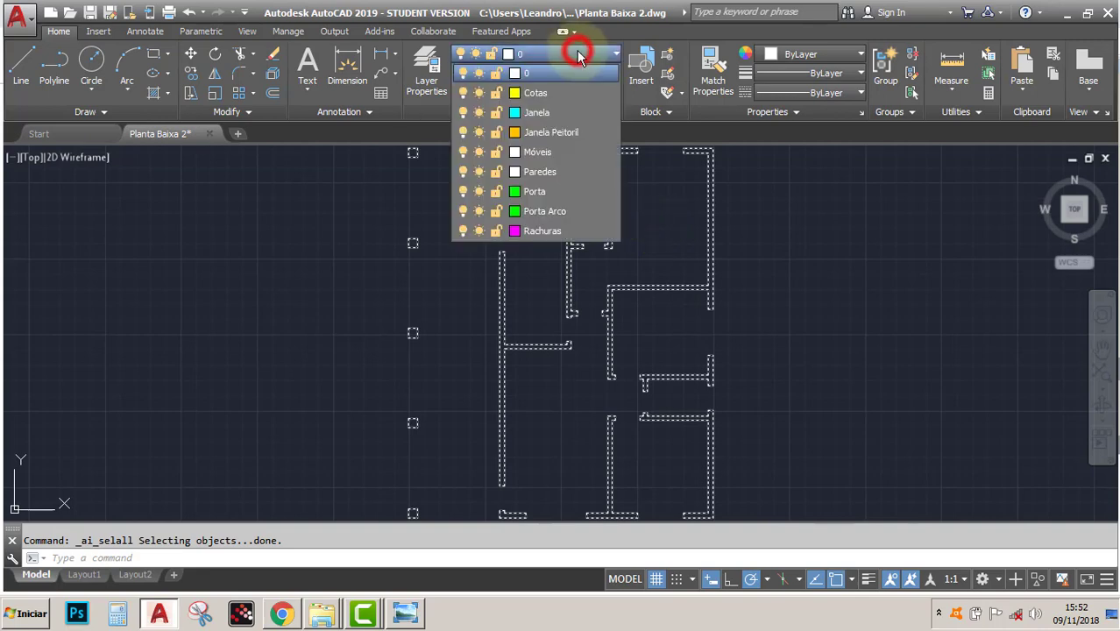
left_click(556, 171)
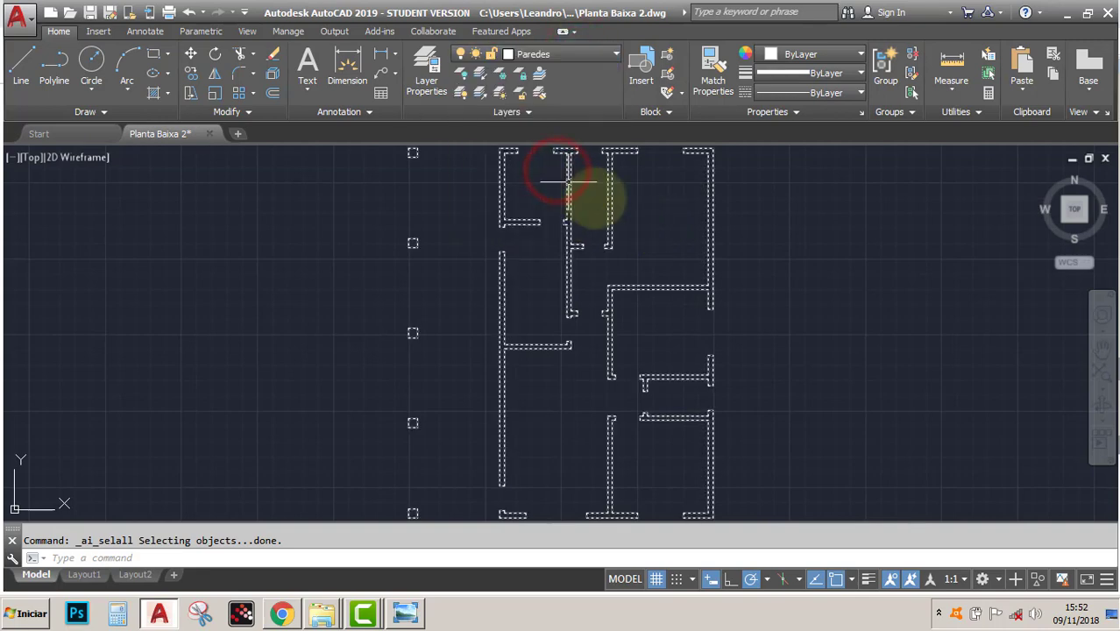
key("Escape")
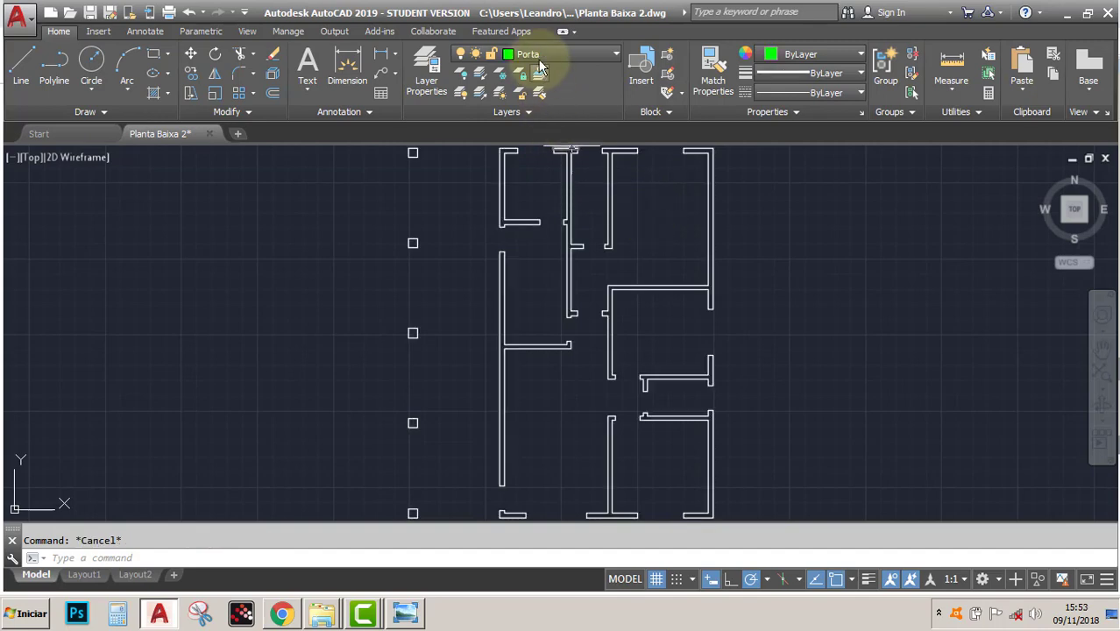
left_click(714, 190)
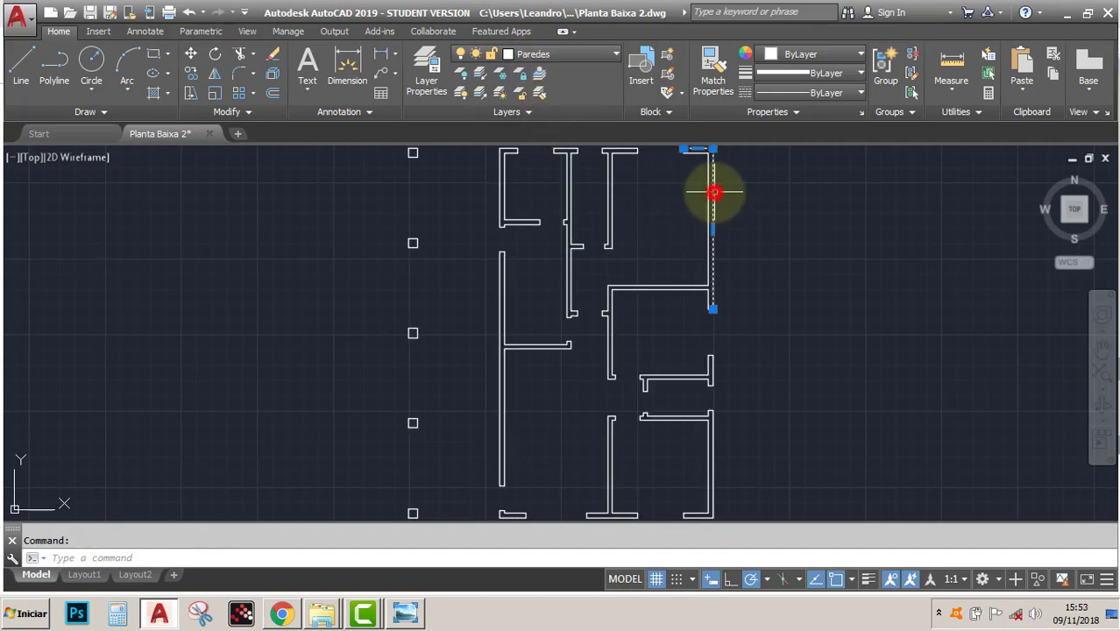
key("Escape")
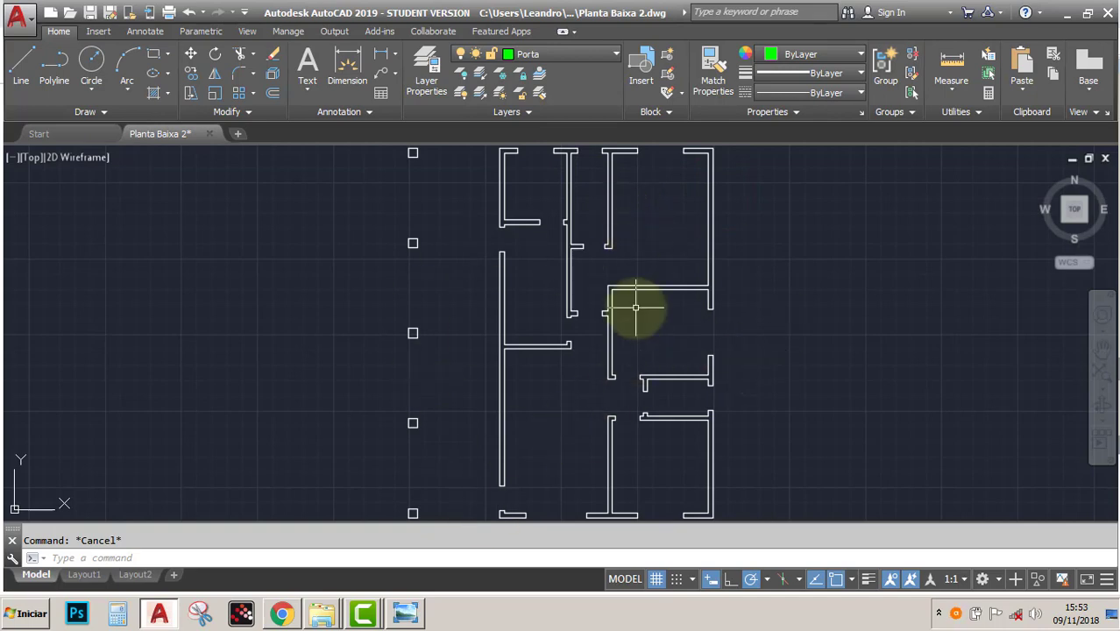
Make Janela Peitoril the current layer and draw a 120-unit line across the outer face of the upper wall's leftmost window opening.
left_click(550, 54)
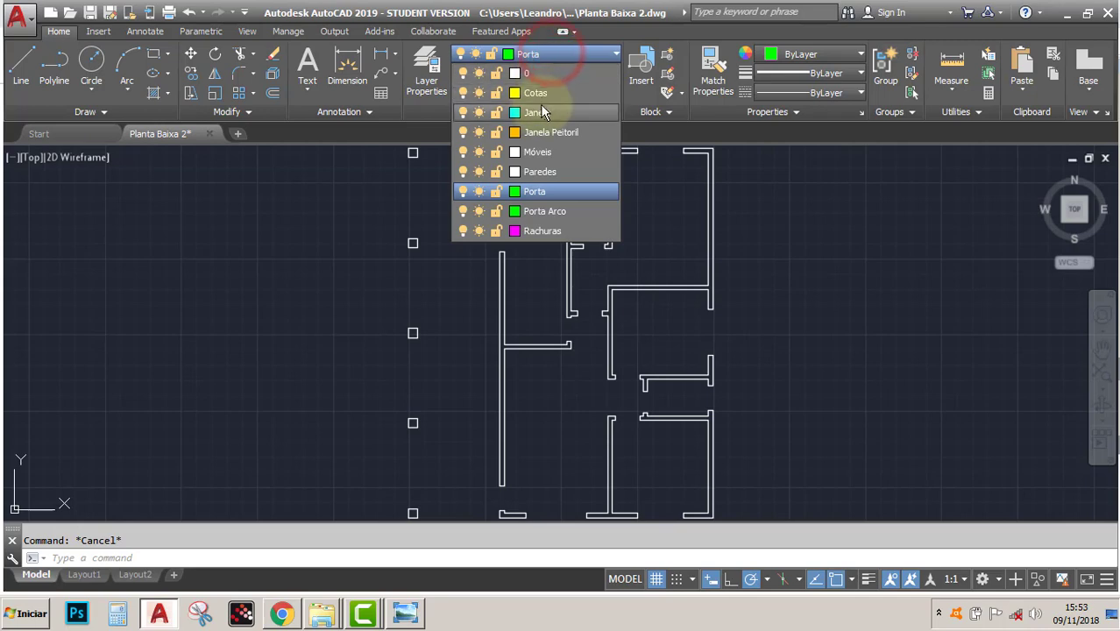
left_click(548, 133)
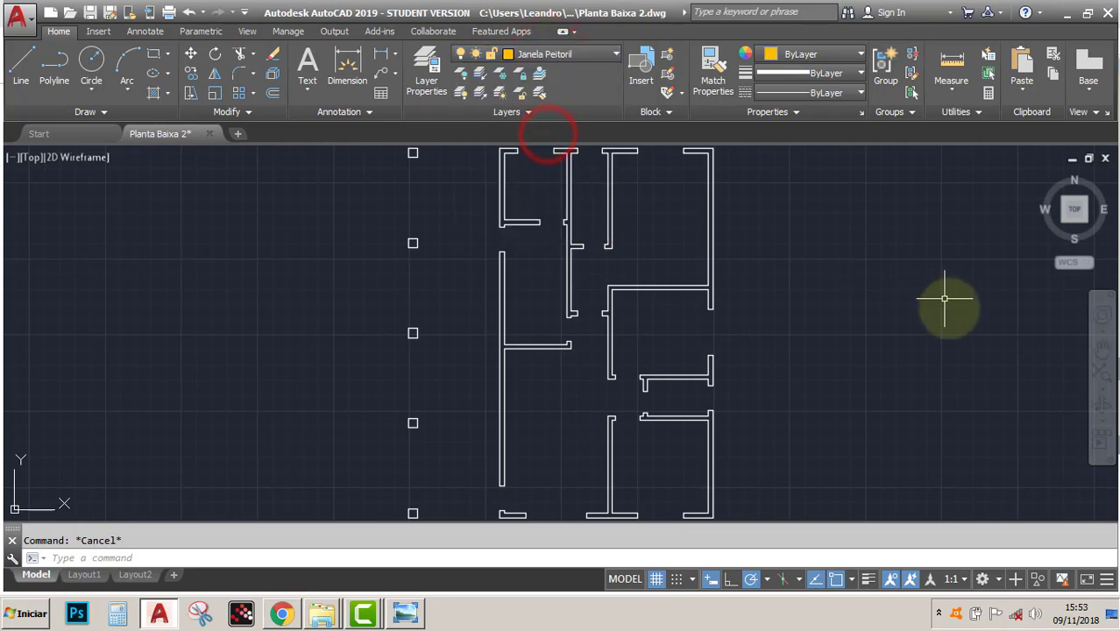
left_click(1102, 349)
left_click_drag(700, 239, 712, 332)
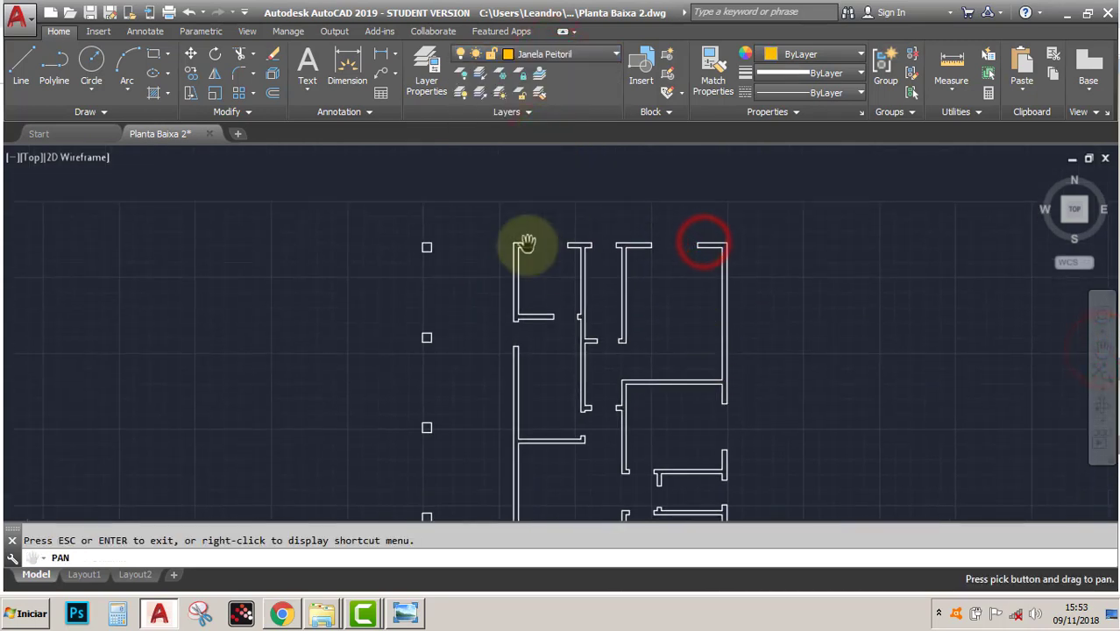
left_click(1102, 386)
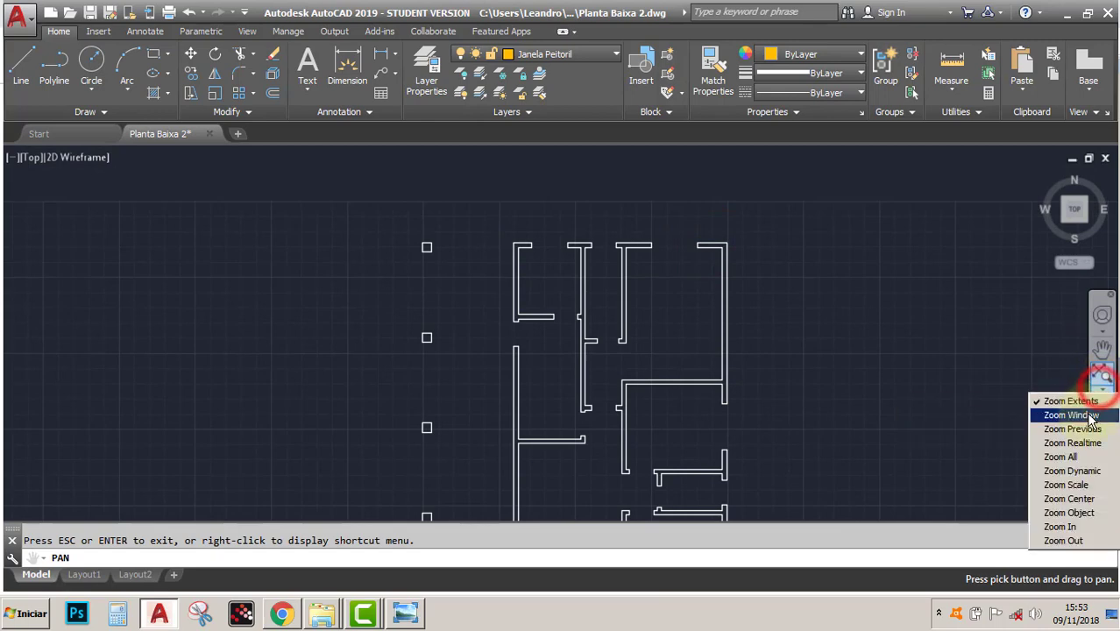
left_click(1087, 412)
left_click(369, 194)
left_click(813, 279)
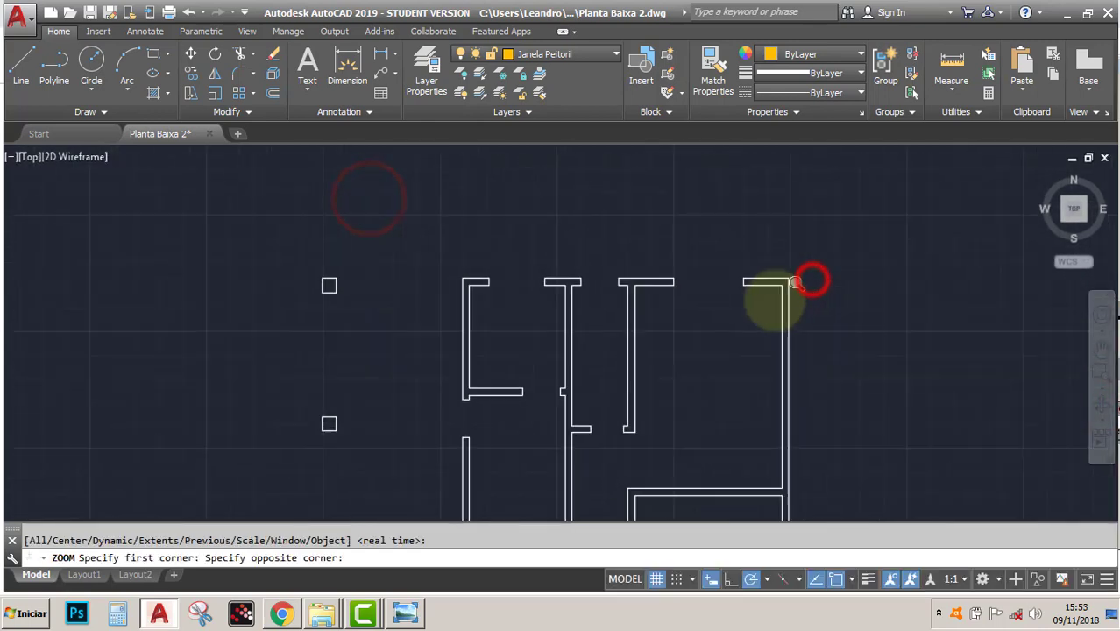
left_click(21, 61)
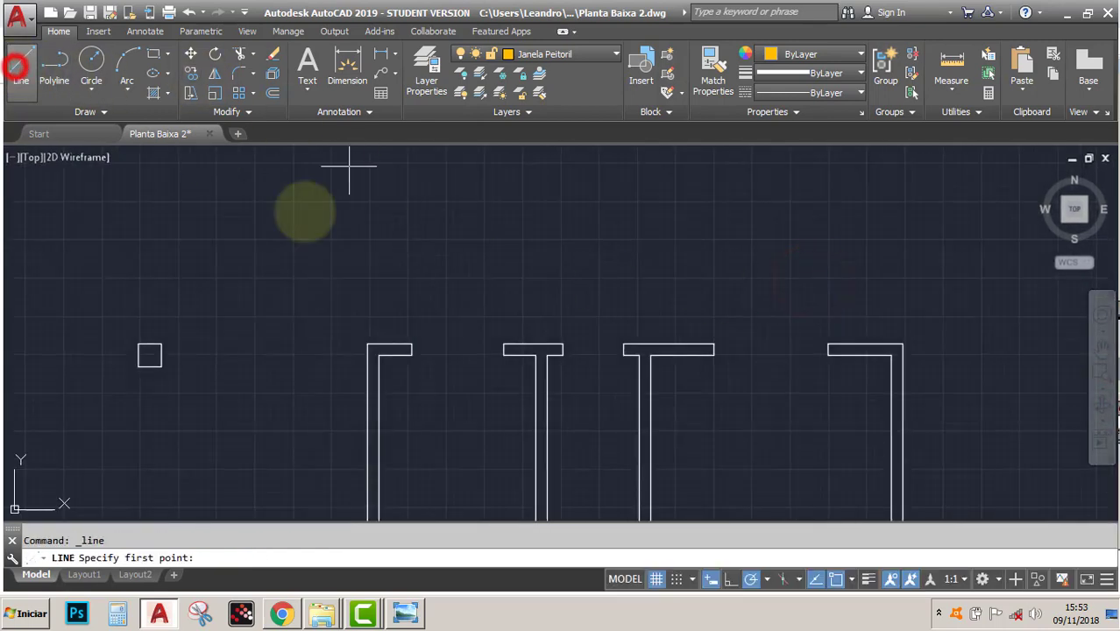
left_click(412, 347)
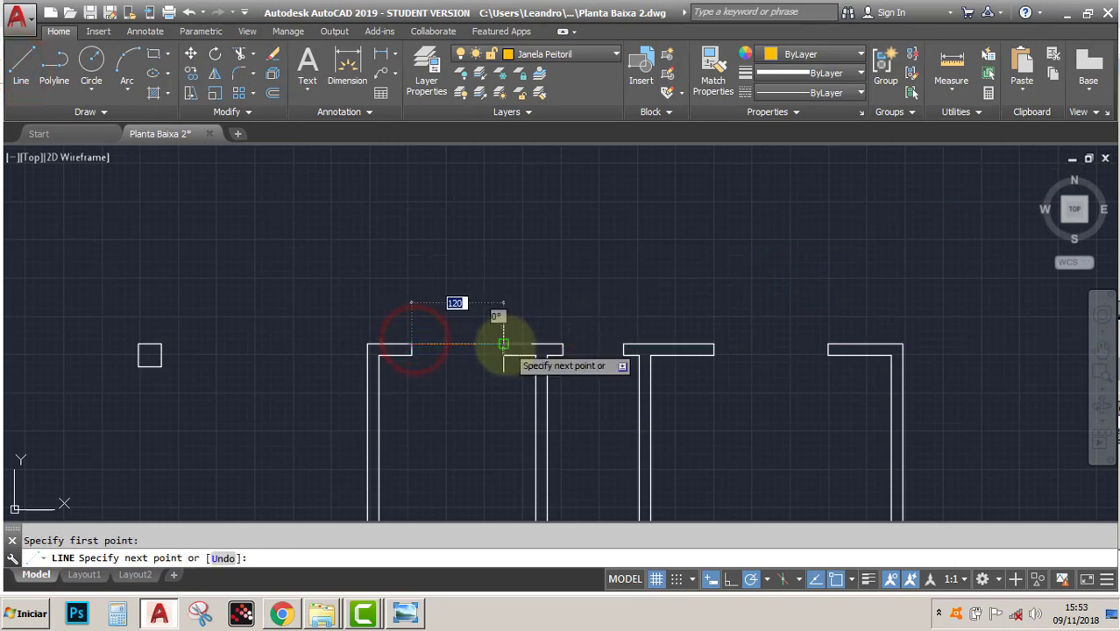
left_click(505, 346)
key("Return")
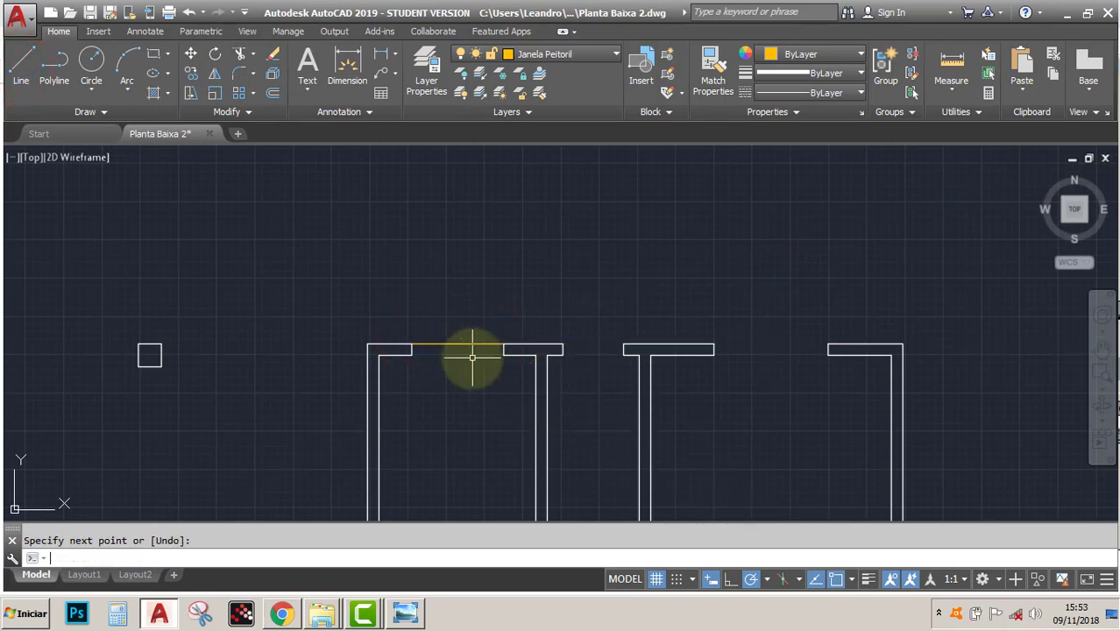
Draw a second sill line across the inner face of the same window opening and check the active object snap modes.
key("Return")
left_click(412, 354)
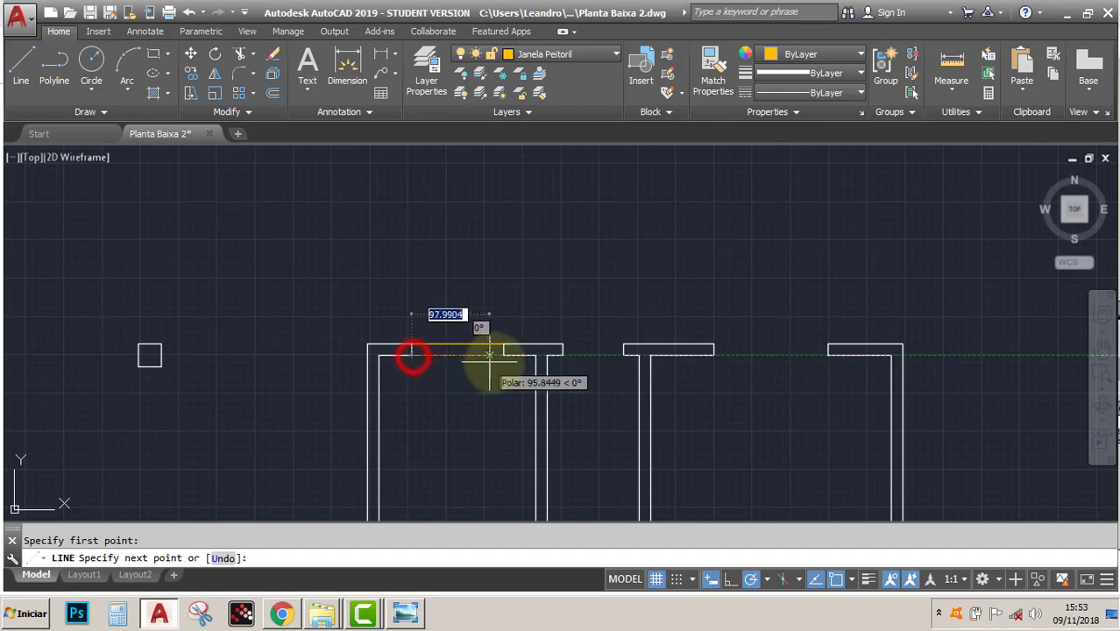
left_click(503, 354)
key("Escape")
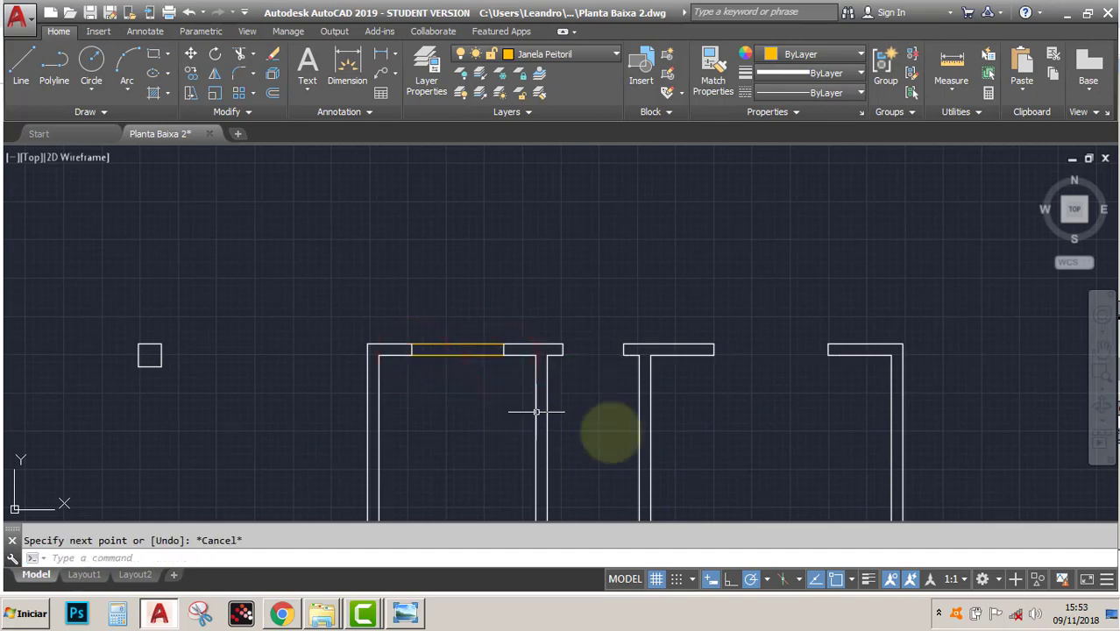
left_click(849, 582)
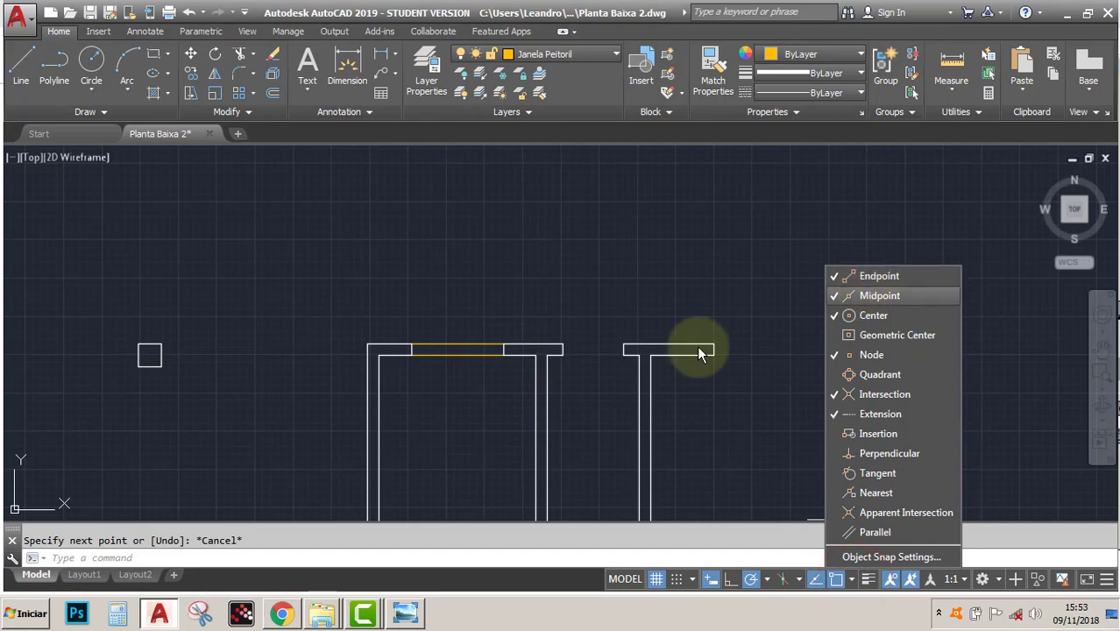
Offset both sill lines 6 units toward the middle of the wall and assign the two new lines to the Janela layer.
left_click(271, 93)
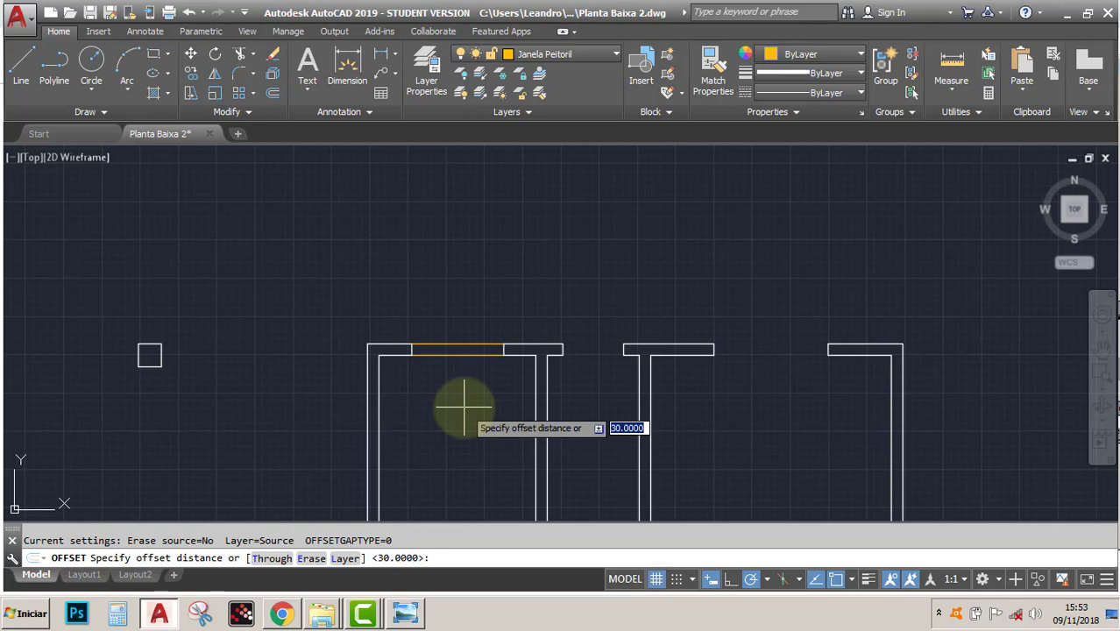
key("Return")
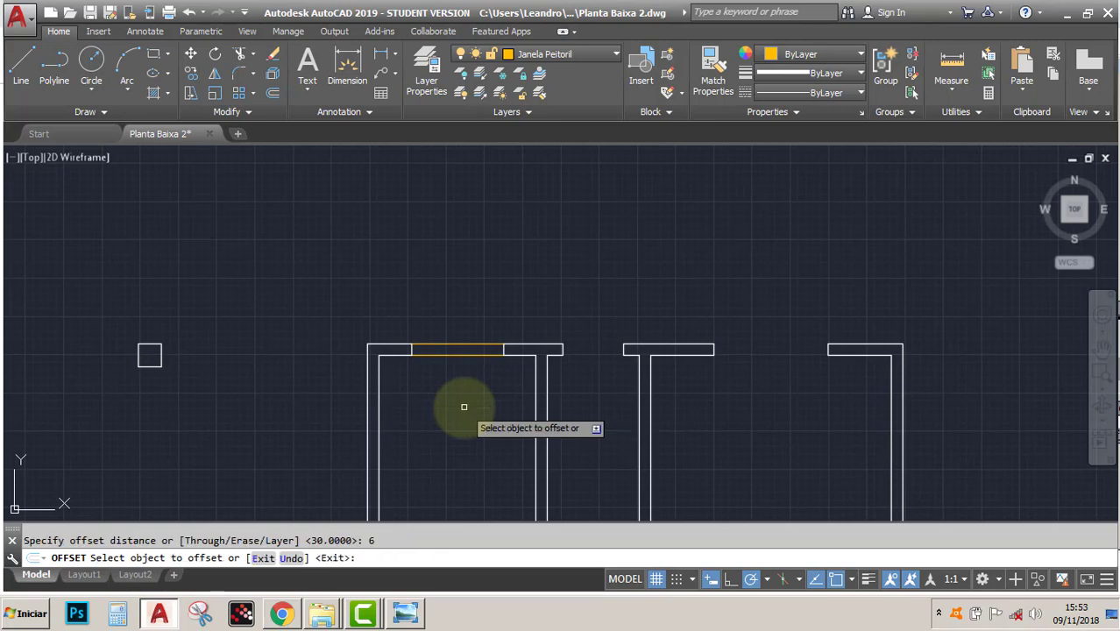
left_click(454, 347)
left_click(454, 426)
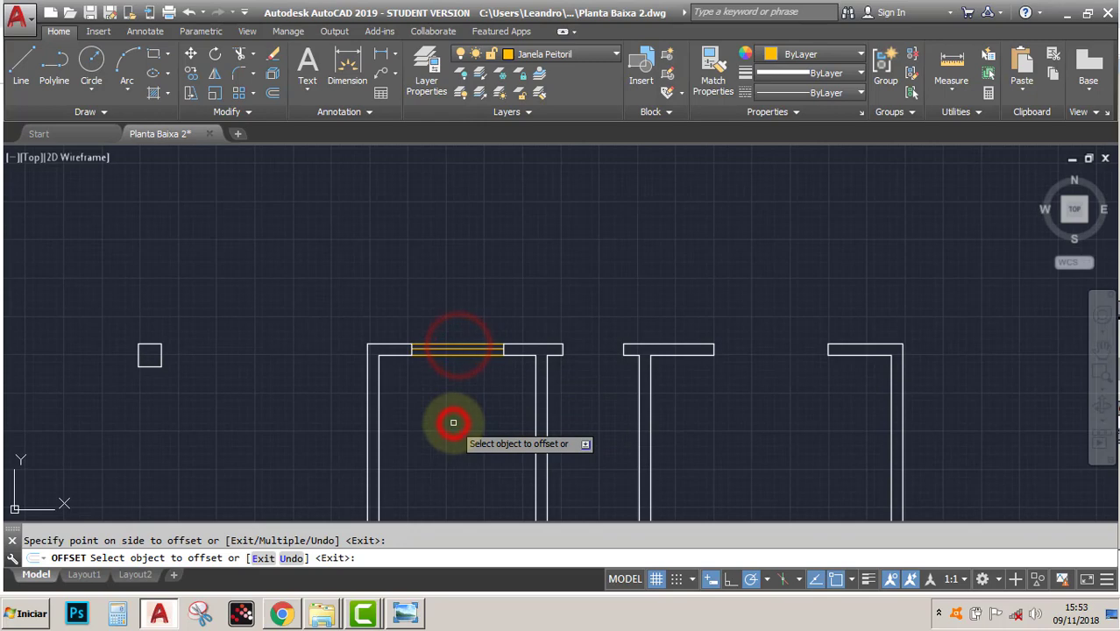
left_click(463, 350)
left_click(474, 222)
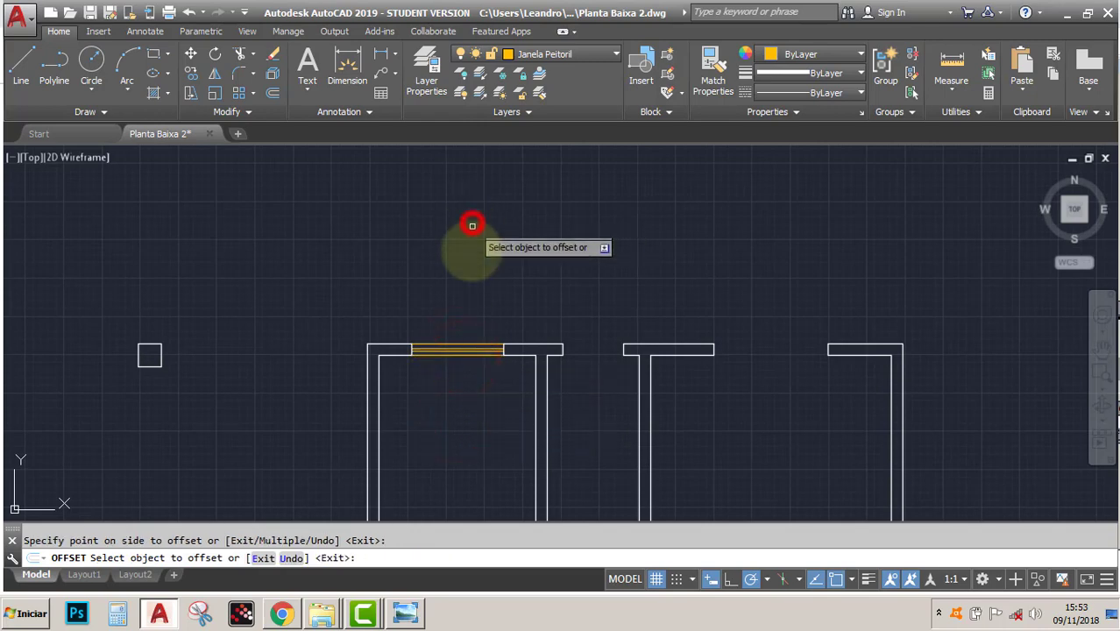
key("Escape")
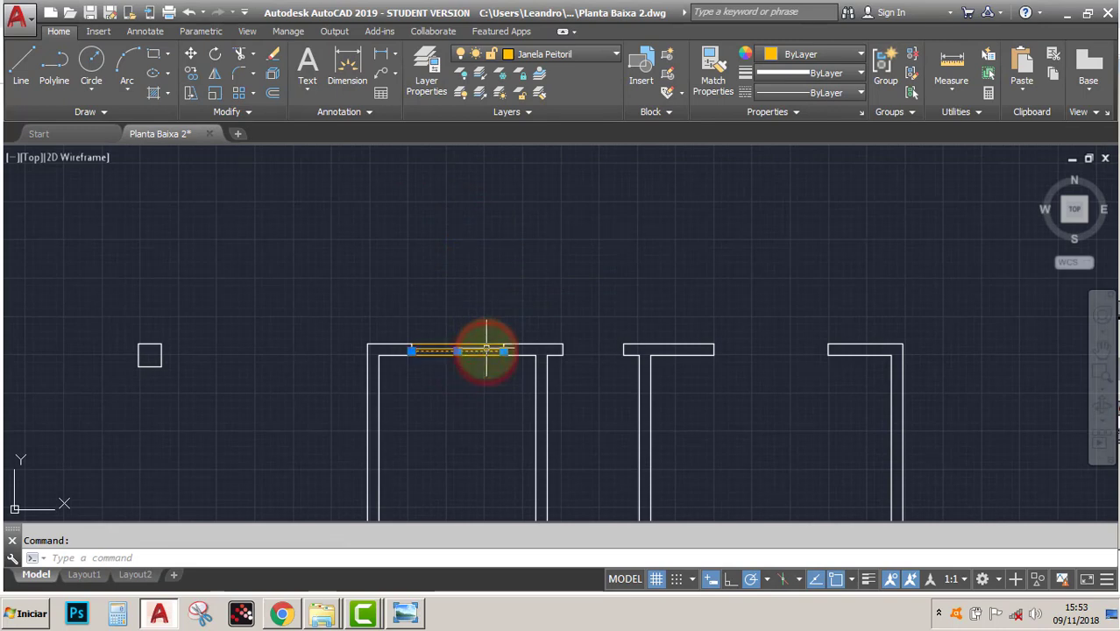
left_click(610, 51)
left_click(568, 112)
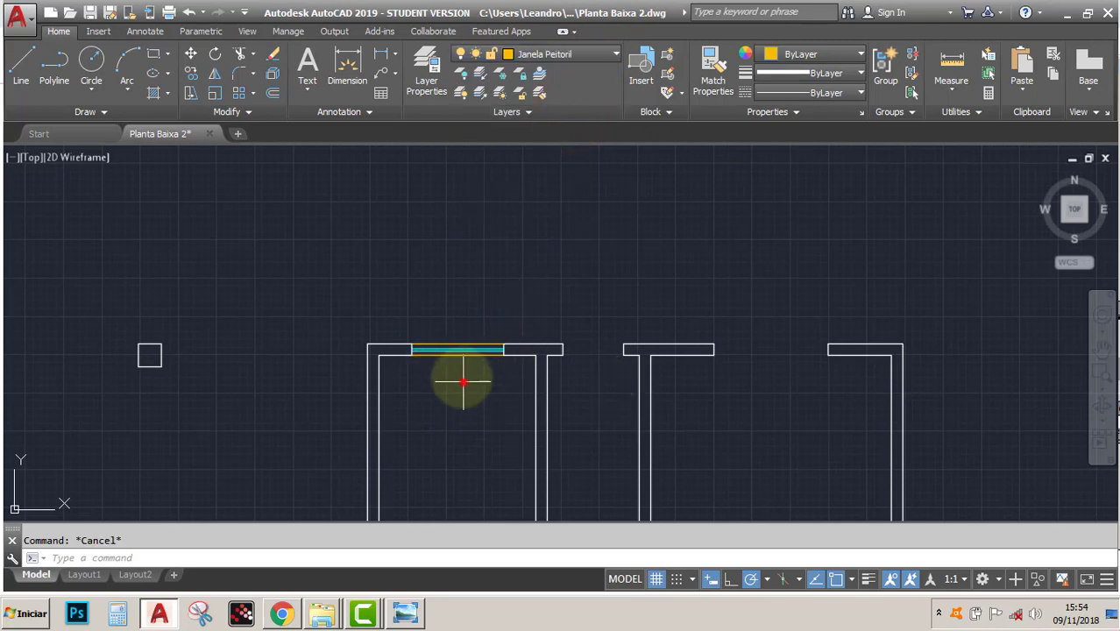
Copy the window's four lines from their lower-left corner to the starting corners of the other two openings in the upper wall.
left_click(463, 381)
left_click(435, 282)
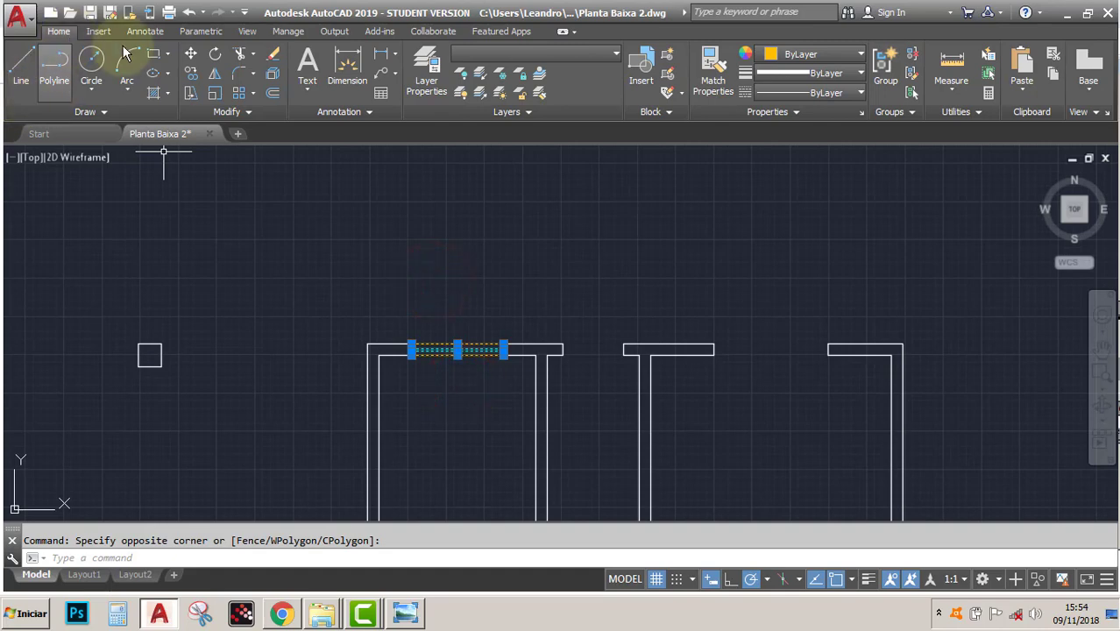
left_click(414, 322)
left_click(449, 303)
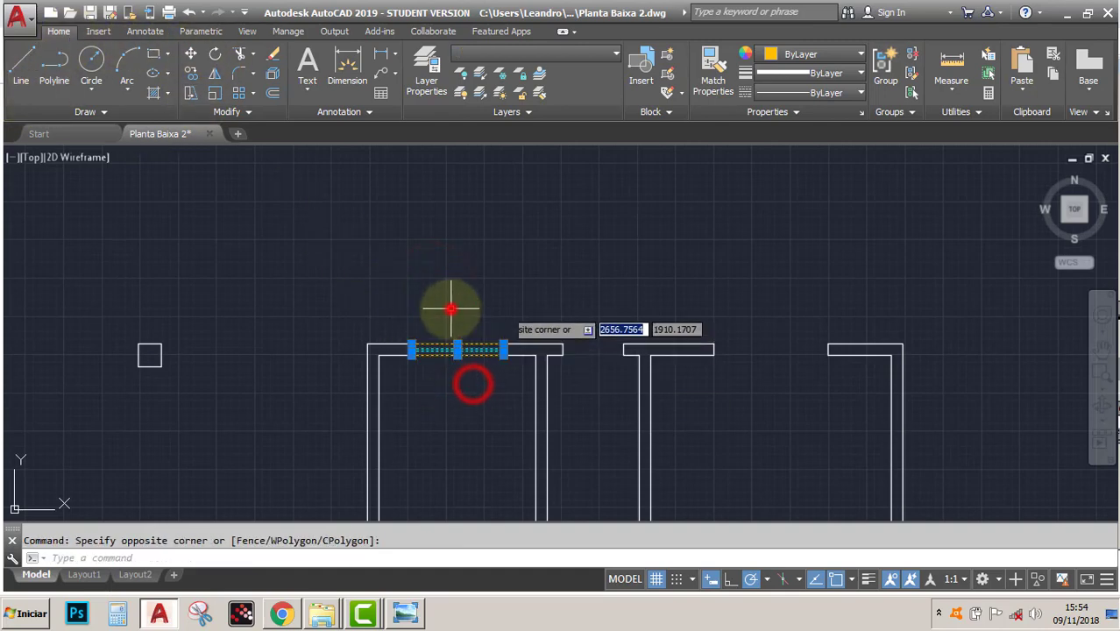
left_click(191, 74)
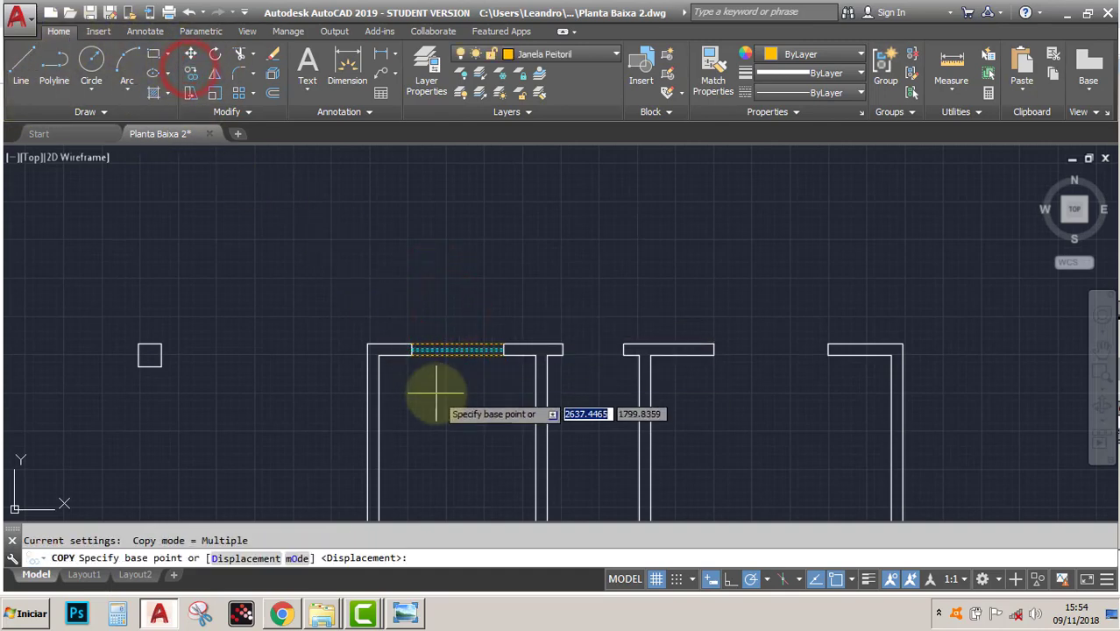
left_click(411, 354)
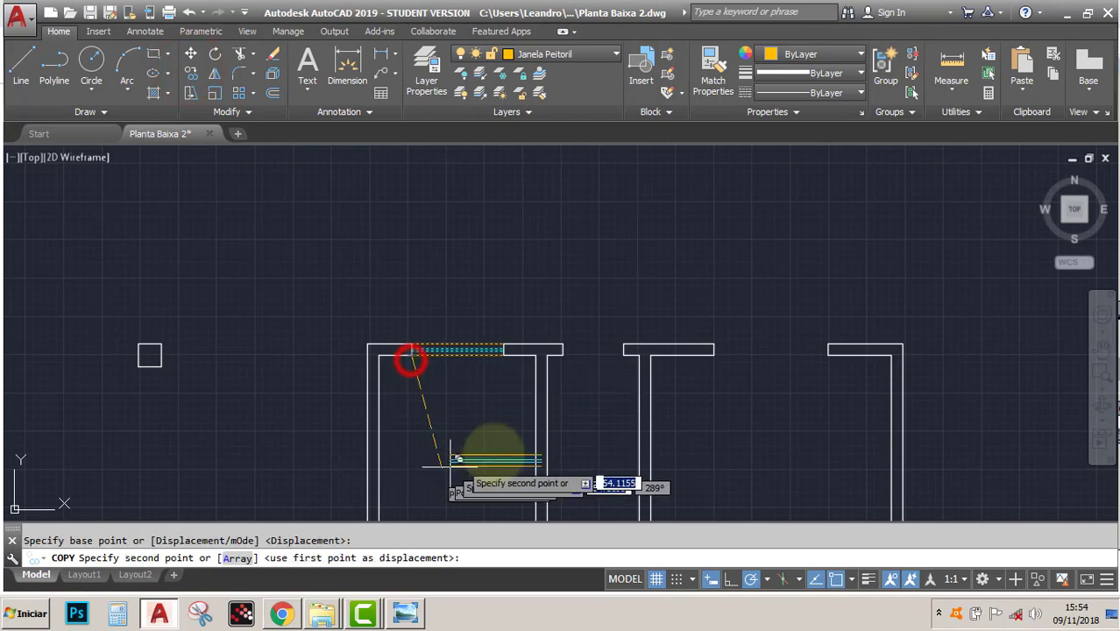
left_click(564, 352)
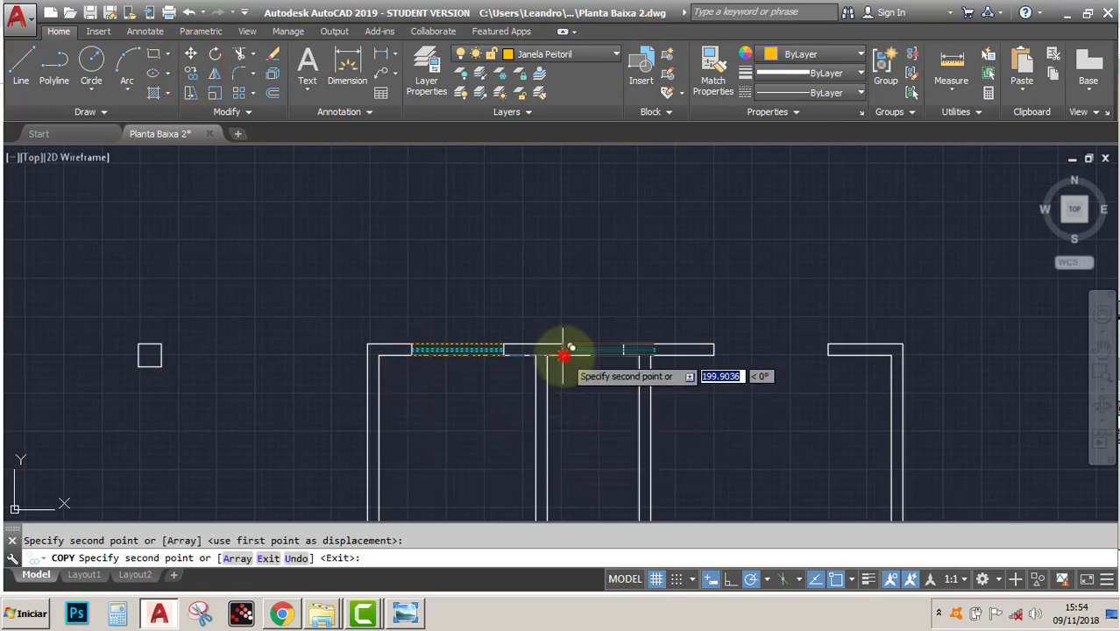
left_click(714, 353)
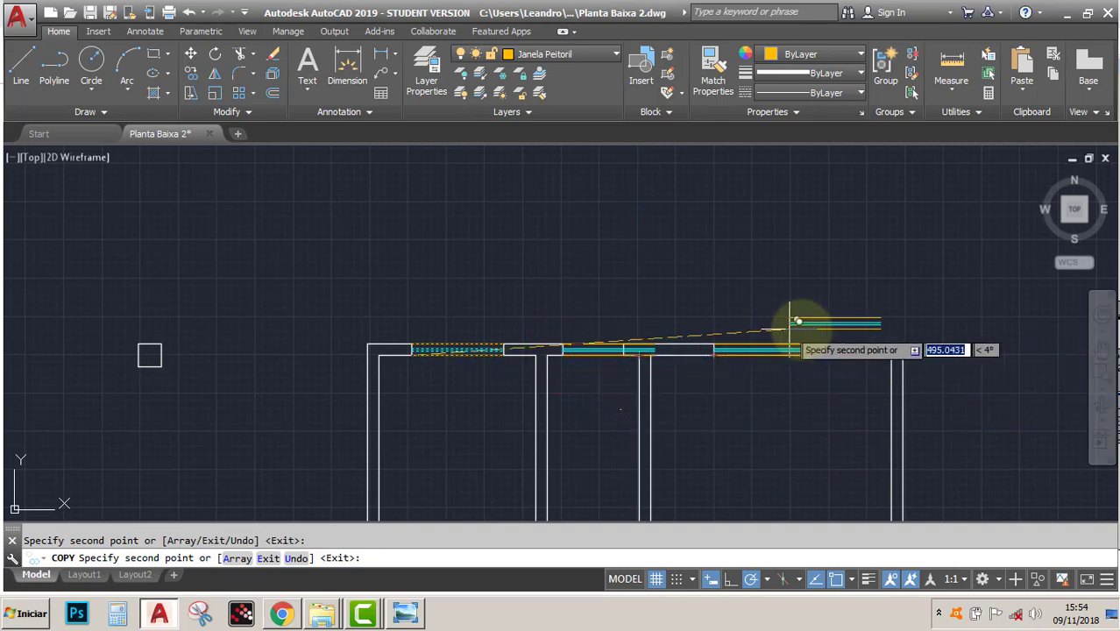
Place another copy of the window at the inner corner above the larger opening in the right outer wall.
left_click(1095, 359)
mouse_move(862, 450)
left_mouse_down()
mouse_move(804, 426)
mouse_move(603, 250)
left_mouse_up()
left_click_drag(624, 403, 522, 216)
mouse_move(551, 407)
left_mouse_down()
mouse_move(551, 392)
mouse_move(564, 406)
left_mouse_up()
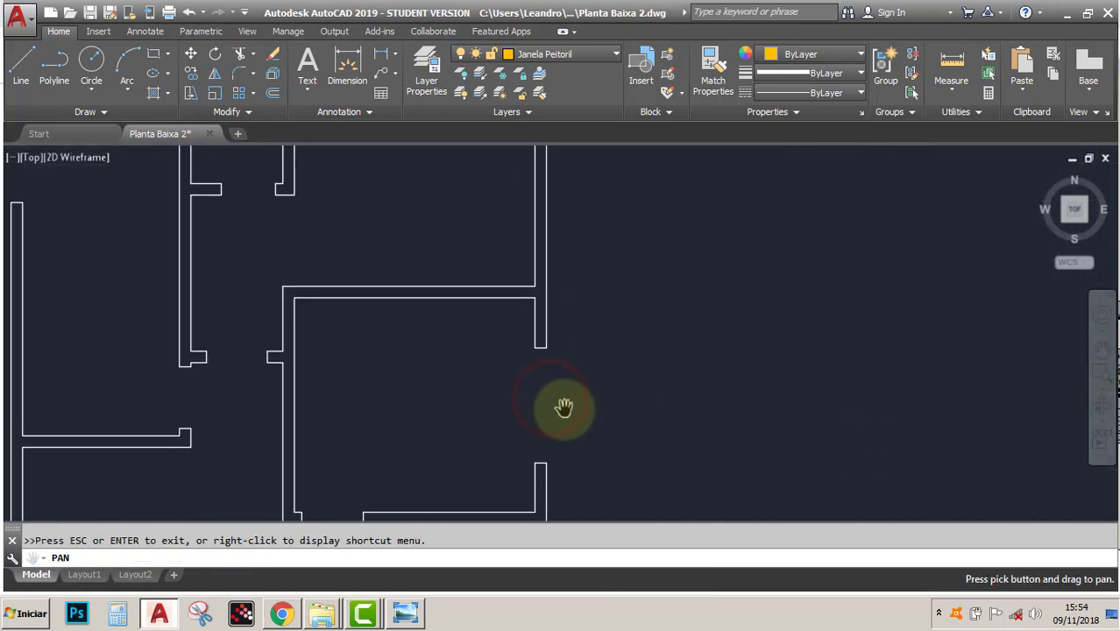
key("Escape")
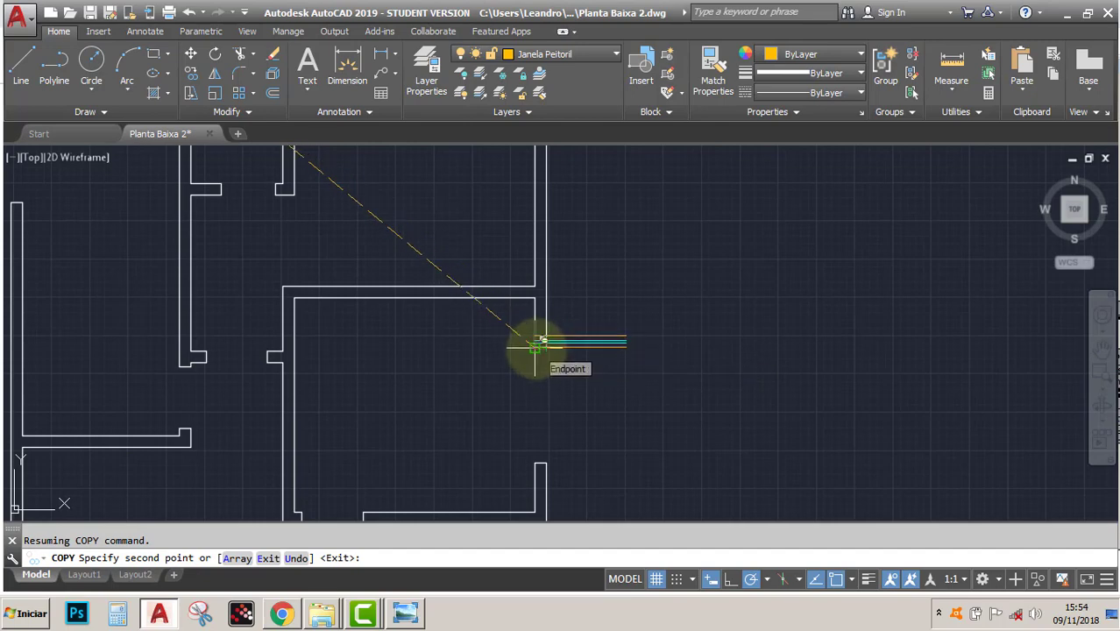
left_click(535, 344)
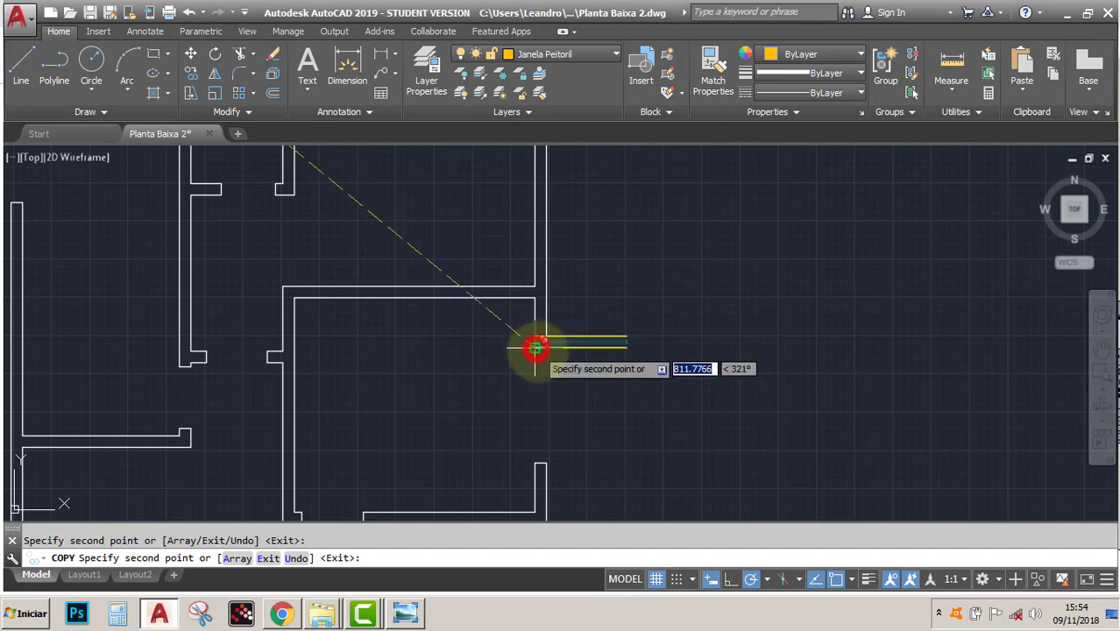
Place a window copy at the inner corner above the smaller, lower opening in the right outer wall.
left_click(1102, 353)
mouse_move(739, 498)
left_mouse_down()
mouse_move(703, 367)
mouse_move(798, 419)
left_mouse_up()
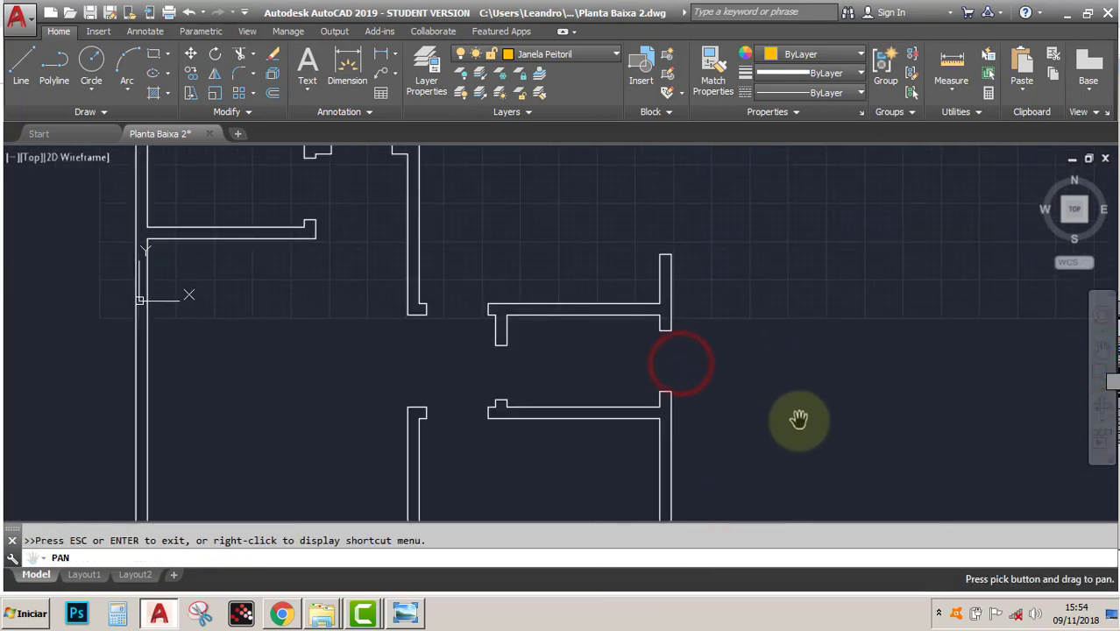
key("Escape")
left_click(657, 327)
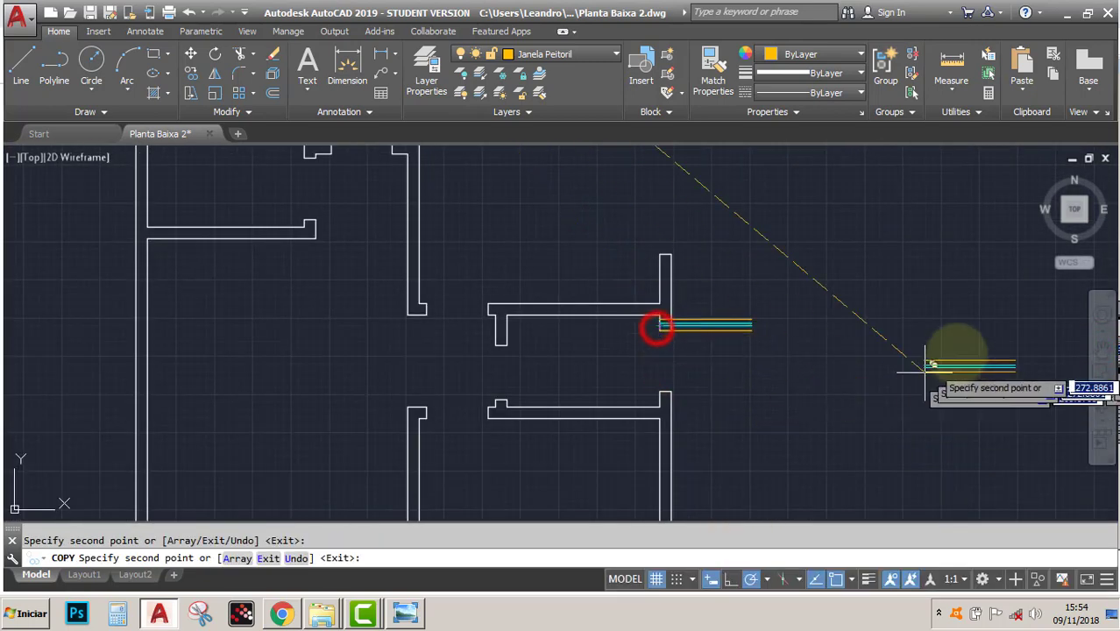
Place window copies at the left lower corners of both openings in the floor plan's bottom wall.
left_click(1102, 352)
left_click_drag(835, 425, 806, 230)
mouse_move(795, 470)
left_mouse_down()
mouse_move(920, 353)
mouse_move(995, 345)
left_mouse_up()
key("Escape")
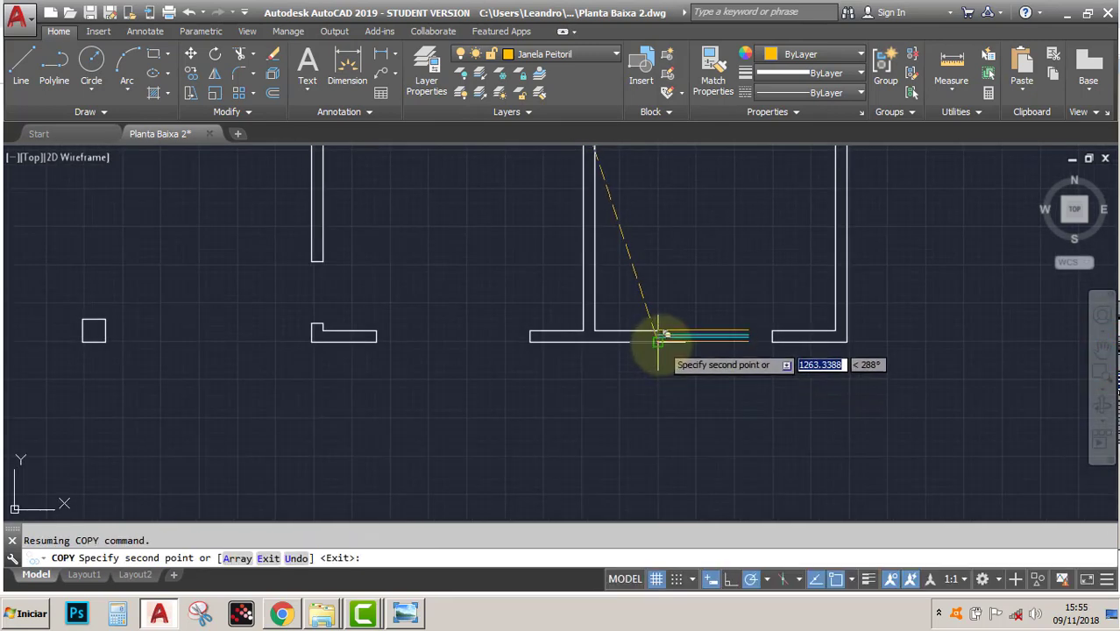
left_click(659, 339)
left_click(380, 339)
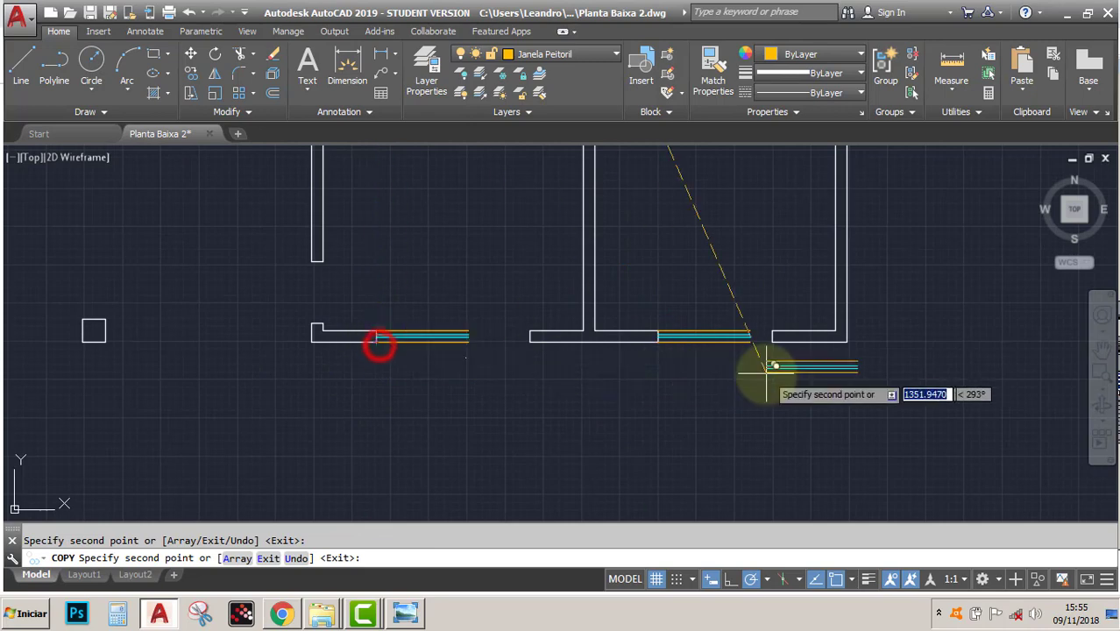
Place a spare window copy in the empty space of the middle room beside the left outer wall and end the copying.
left_click(1097, 354)
left_click_drag(563, 216, 601, 481)
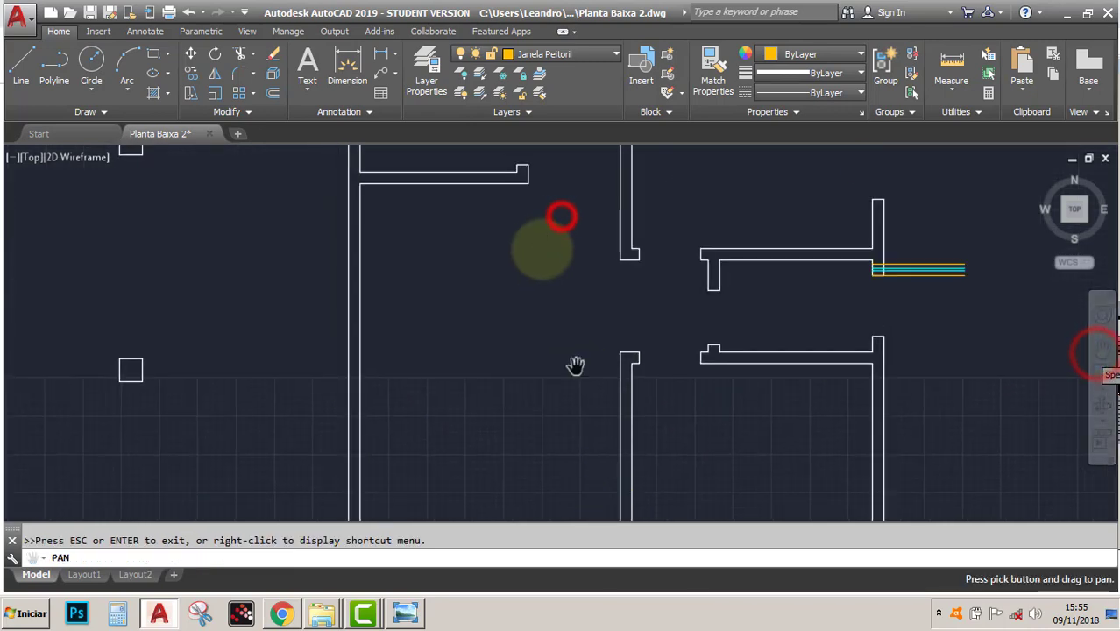
left_click_drag(541, 245, 617, 505)
mouse_move(587, 392)
left_mouse_down()
mouse_move(513, 518)
mouse_move(568, 413)
left_mouse_up()
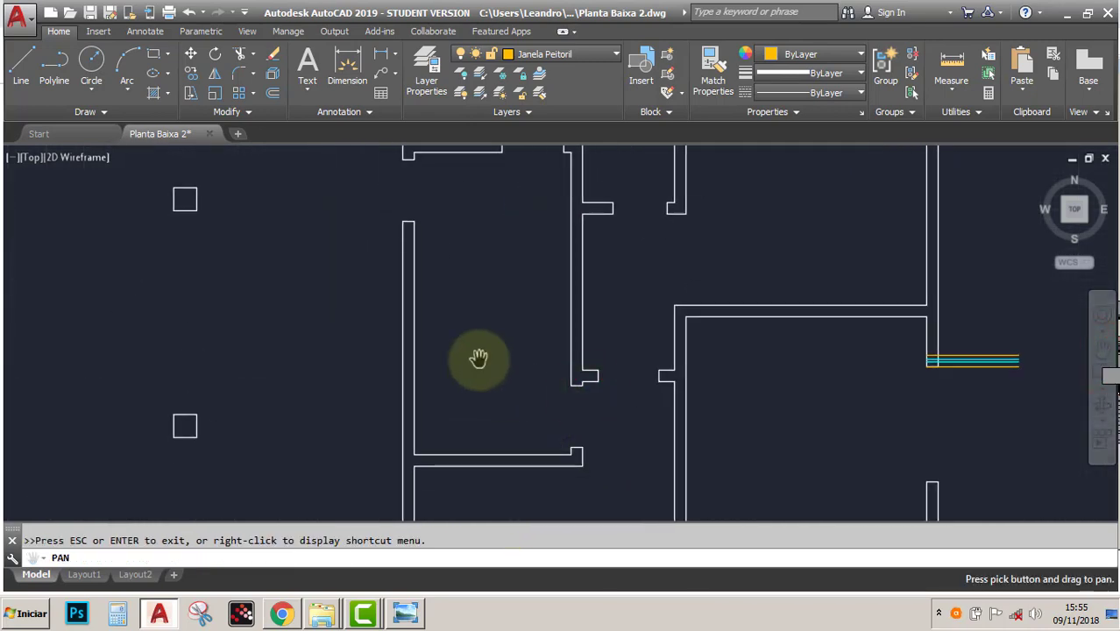
key("Escape")
left_click(458, 337)
key("Escape")
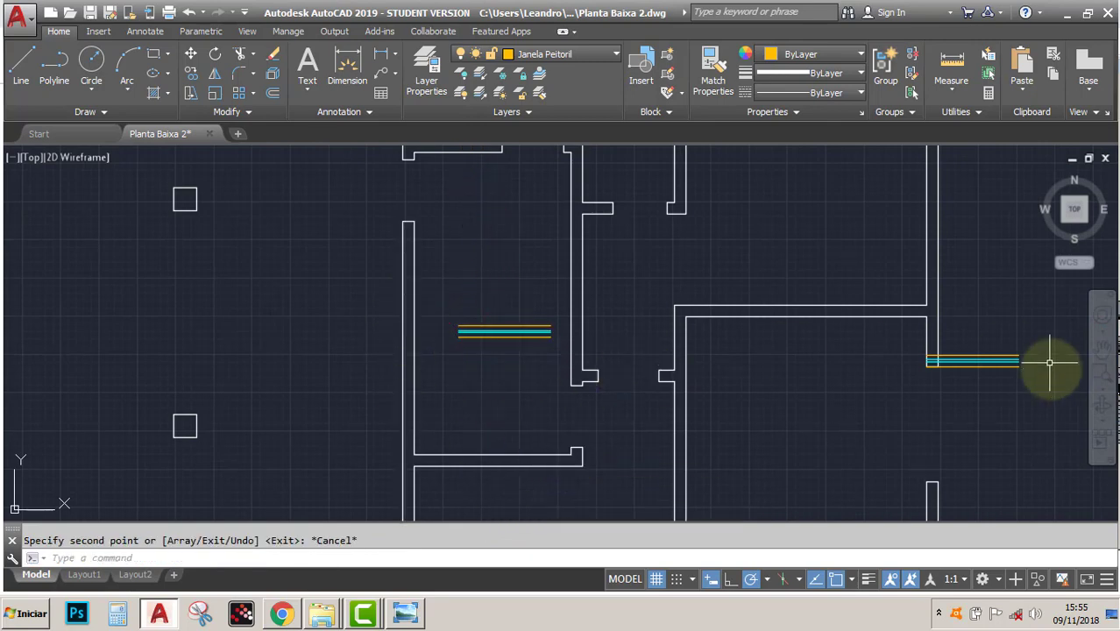
Trim the middle top-wall window's lines where they run past the opening's right edge into the wall.
left_click(1097, 354)
left_click_drag(742, 202, 738, 518)
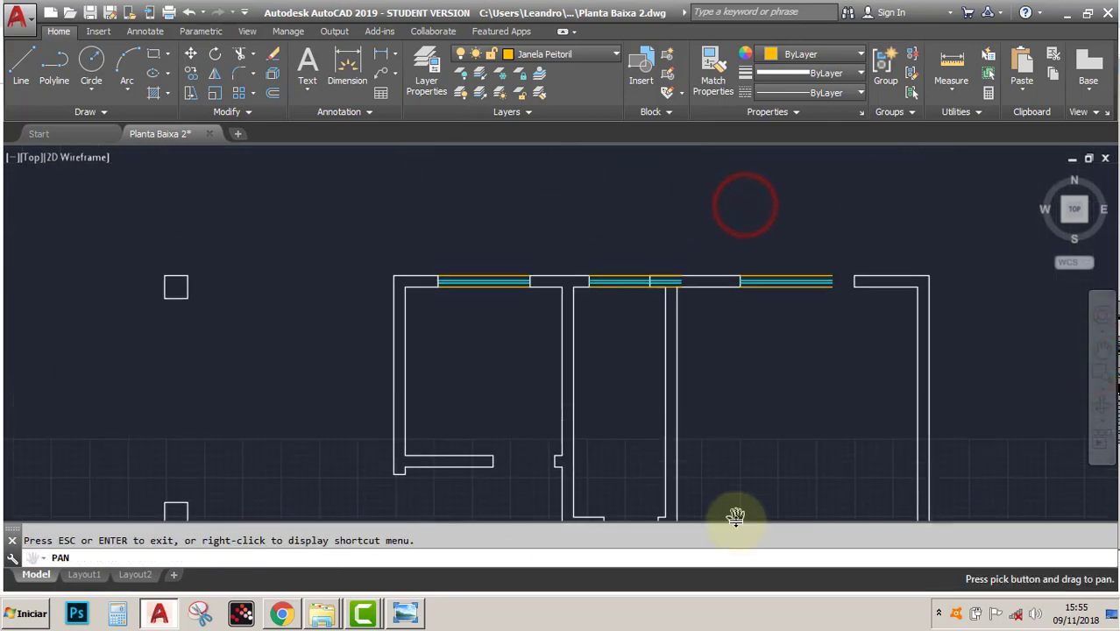
key("Escape")
left_click(1102, 373)
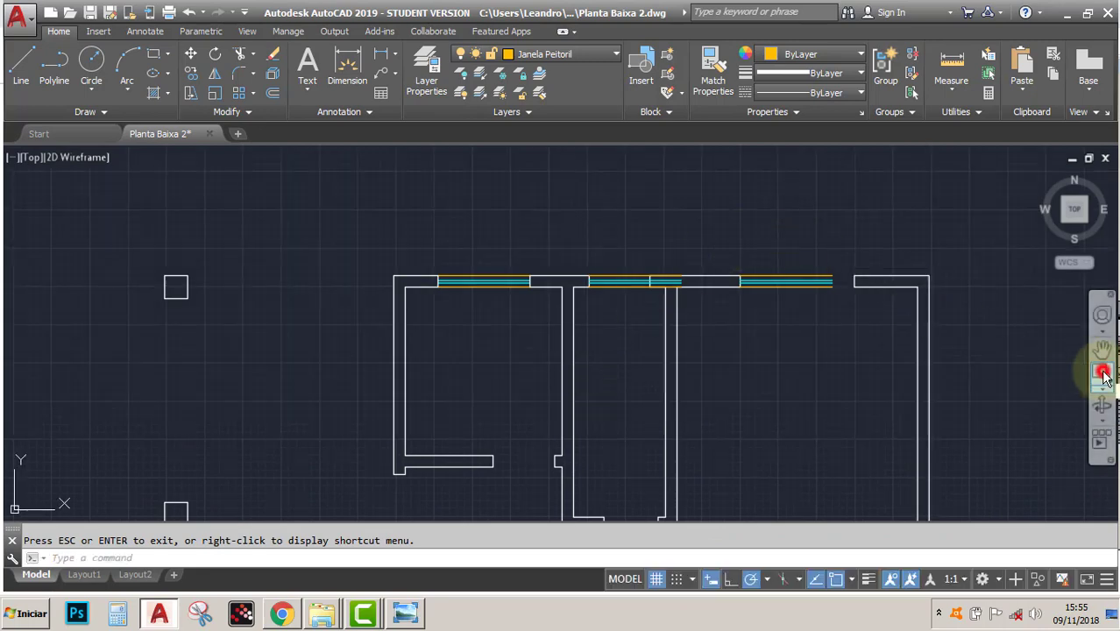
left_click(550, 217)
left_click(864, 358)
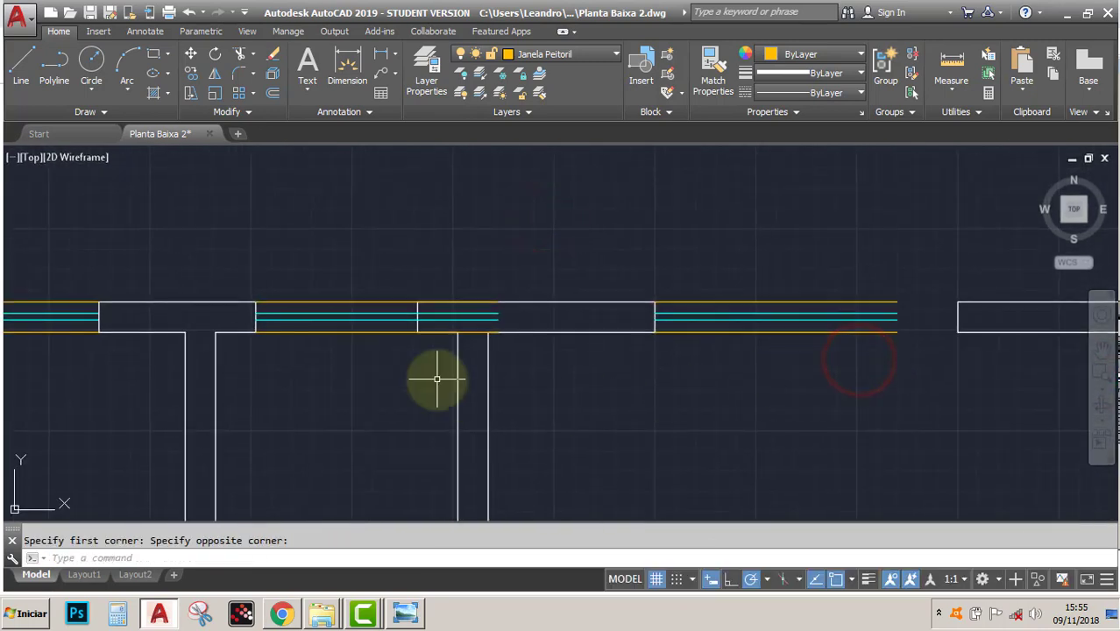
left_click(240, 55)
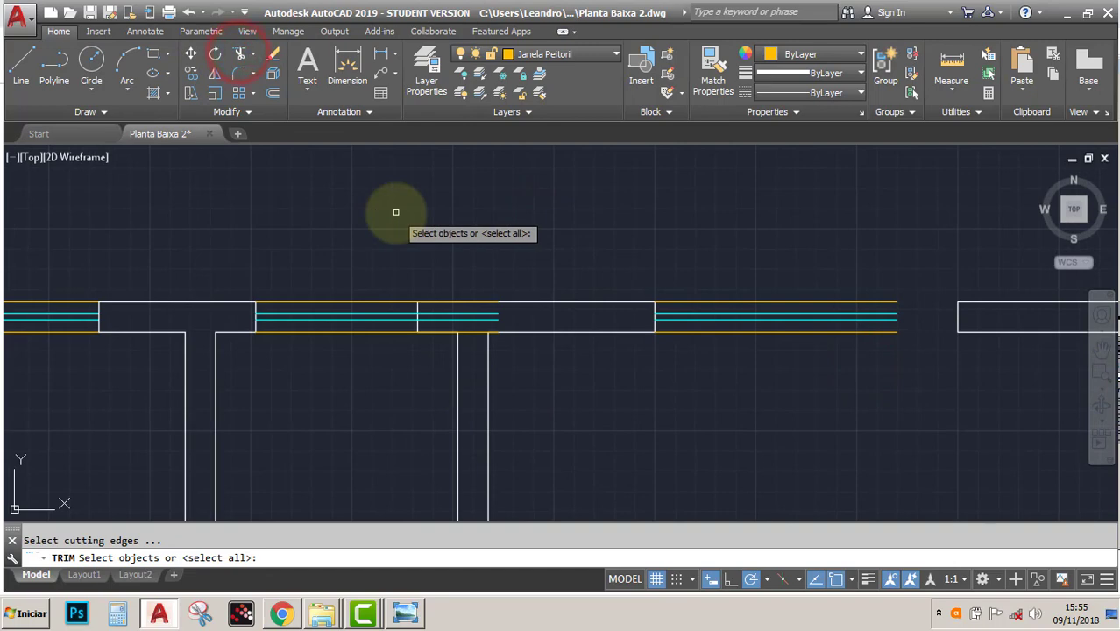
key("Return")
left_click(451, 309)
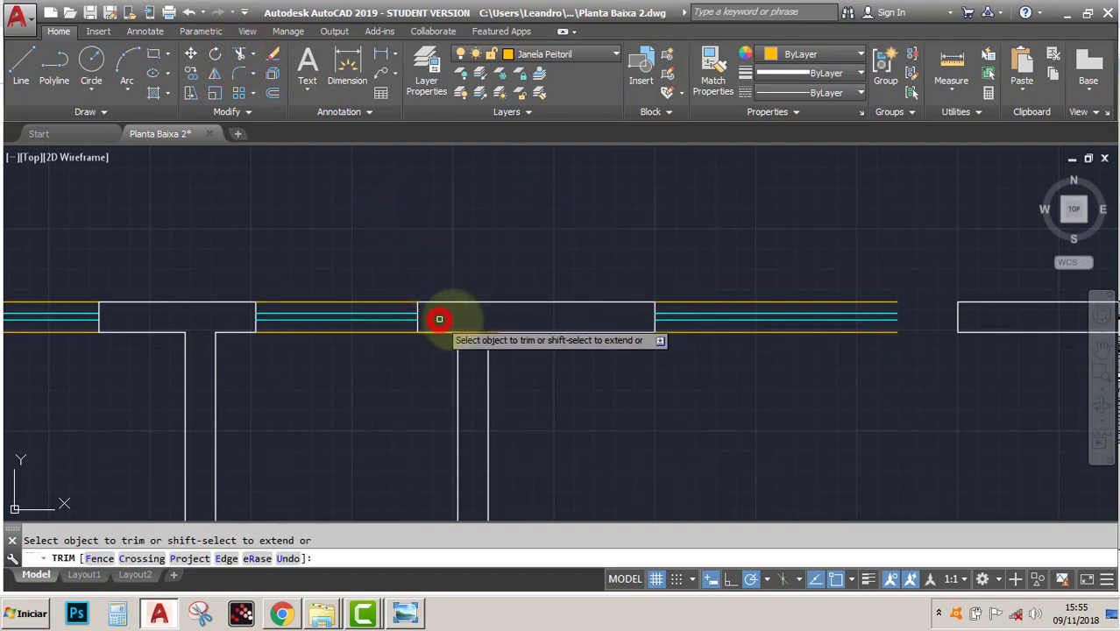
left_click(495, 333)
left_click(446, 331)
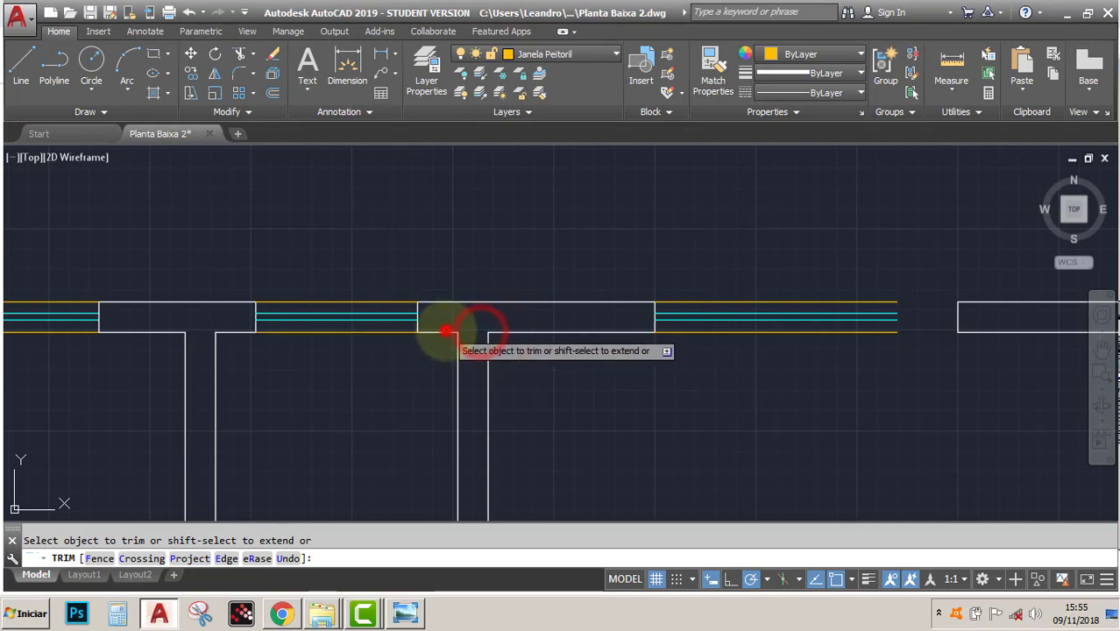
key("Escape")
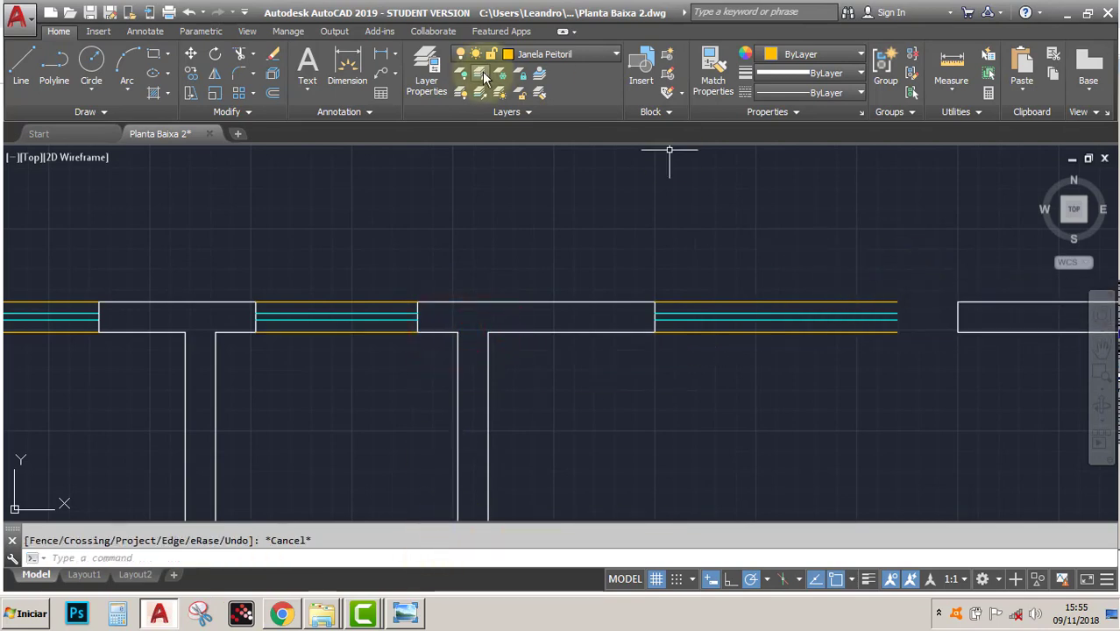
Extend all four lines of the right-hand top-wall window to the far edge of its opening.
left_click(267, 114)
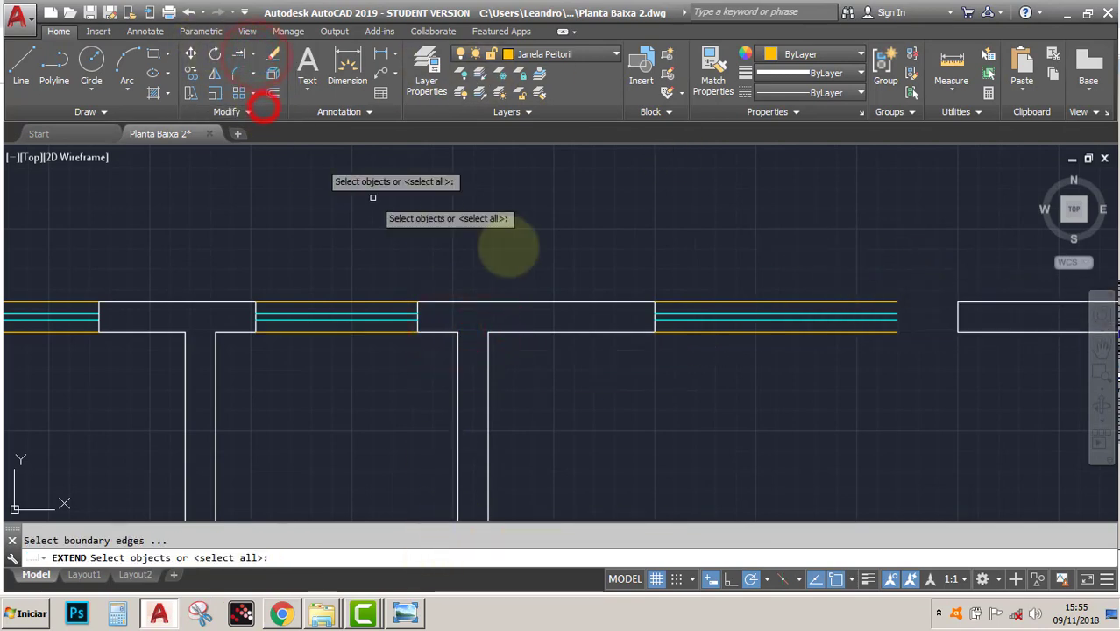
key("Return")
left_click(875, 363)
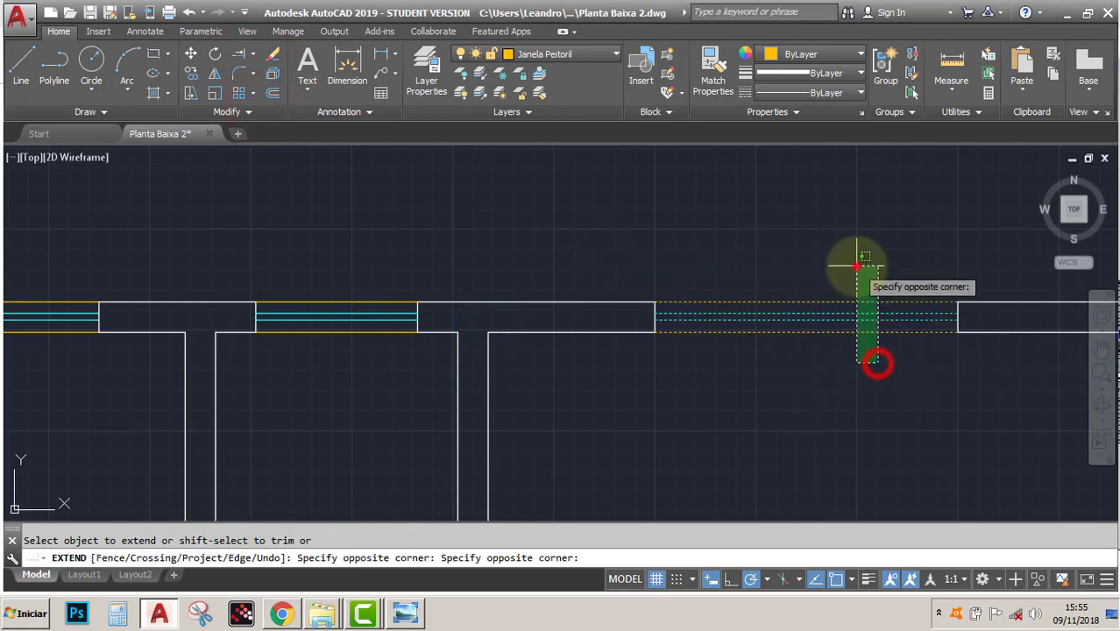
left_click(858, 260)
key("Escape")
Rotate the window at the right outer wall's larger opening to 270° about the opening's upper inner corner.
left_click(1099, 348)
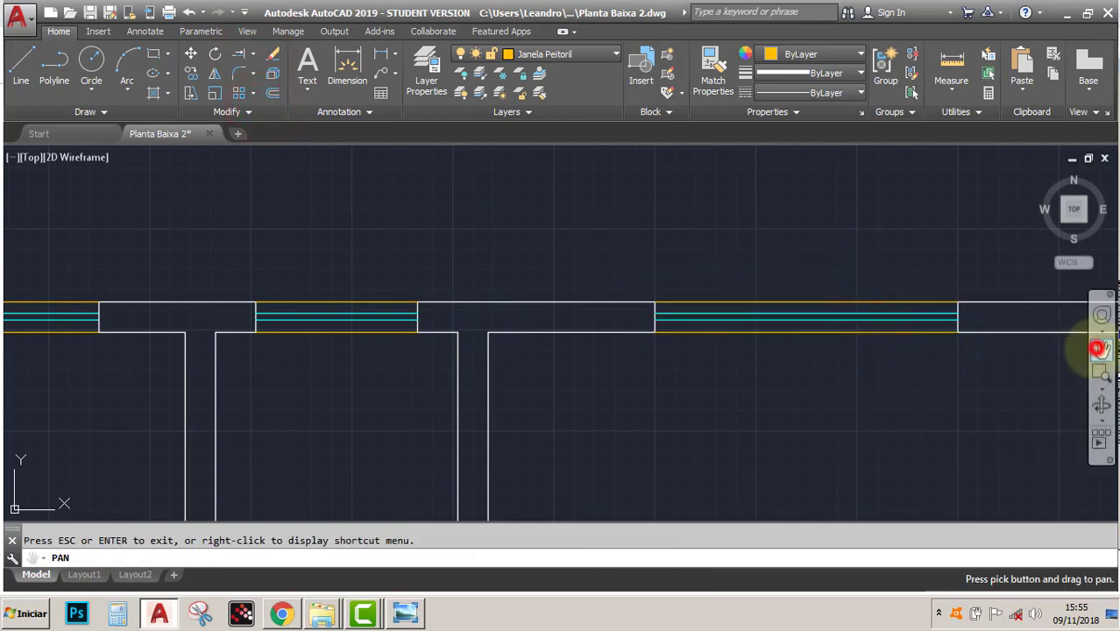
left_click_drag(894, 410, 513, 251)
mouse_move(657, 358)
left_mouse_down()
mouse_move(499, 106)
mouse_move(572, 180)
left_mouse_up()
left_click_drag(632, 328, 628, 172)
left_click_drag(670, 291, 663, 161)
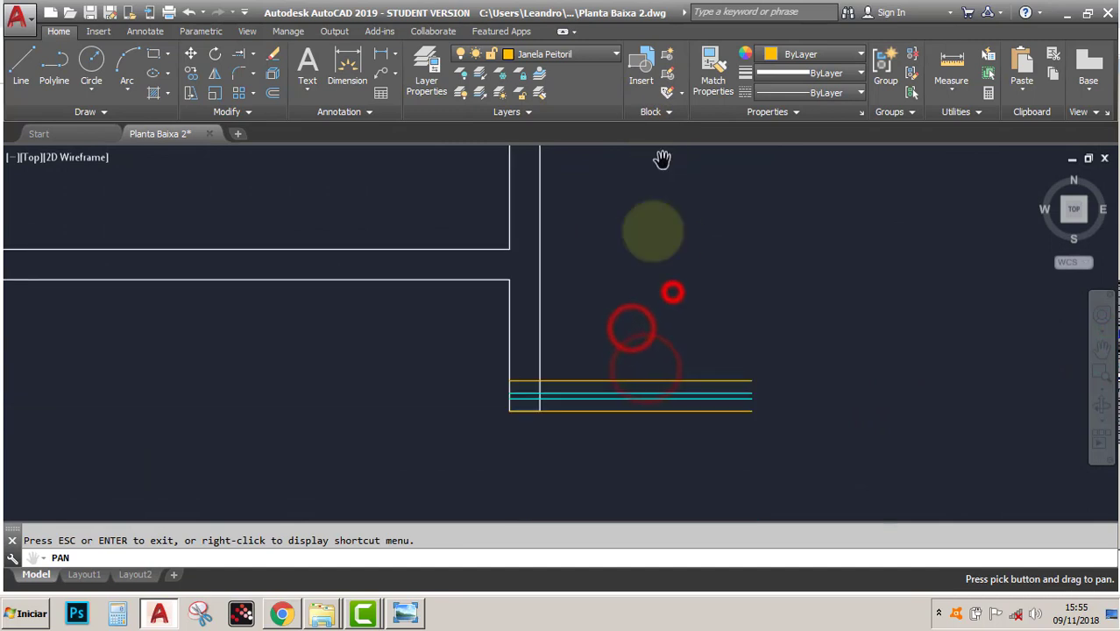
left_click_drag(649, 376, 642, 258)
key("Escape")
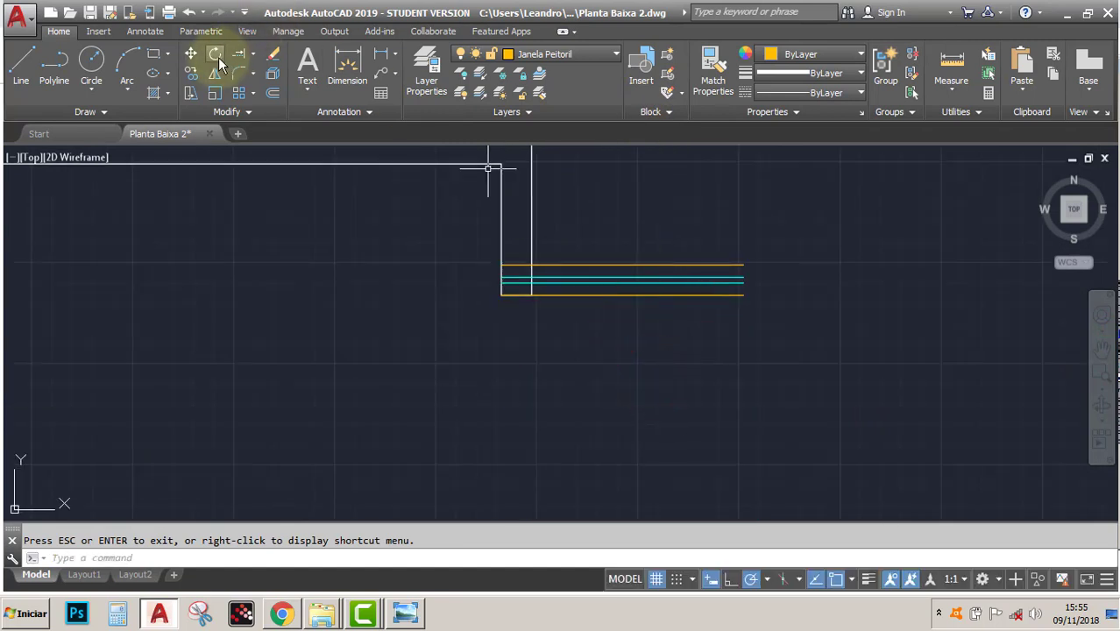
left_click(678, 317)
left_click(619, 226)
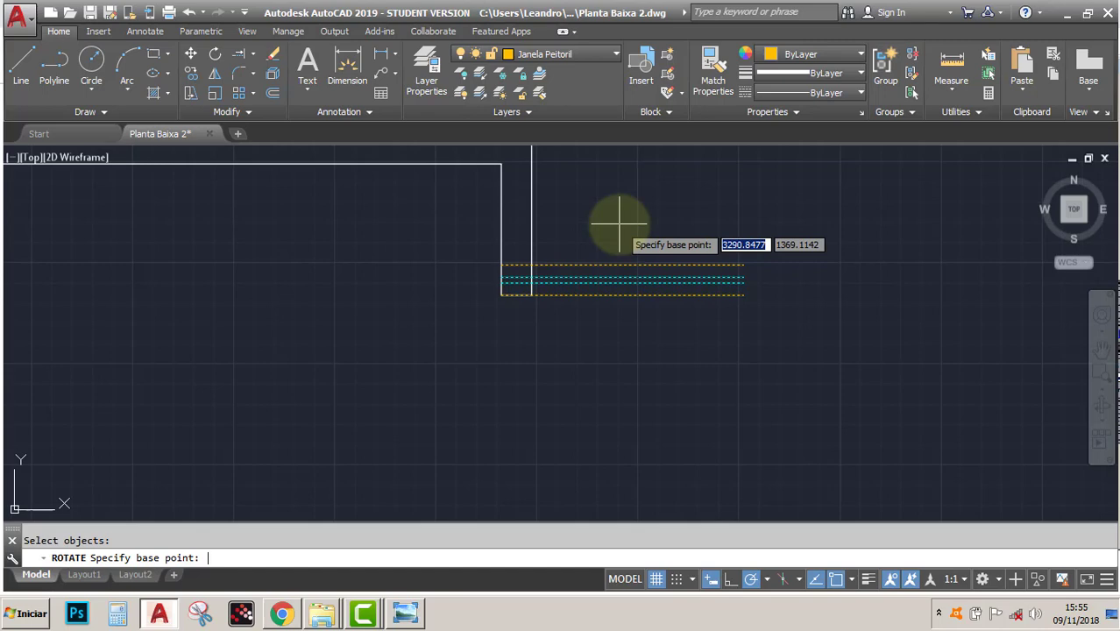
left_click(501, 296)
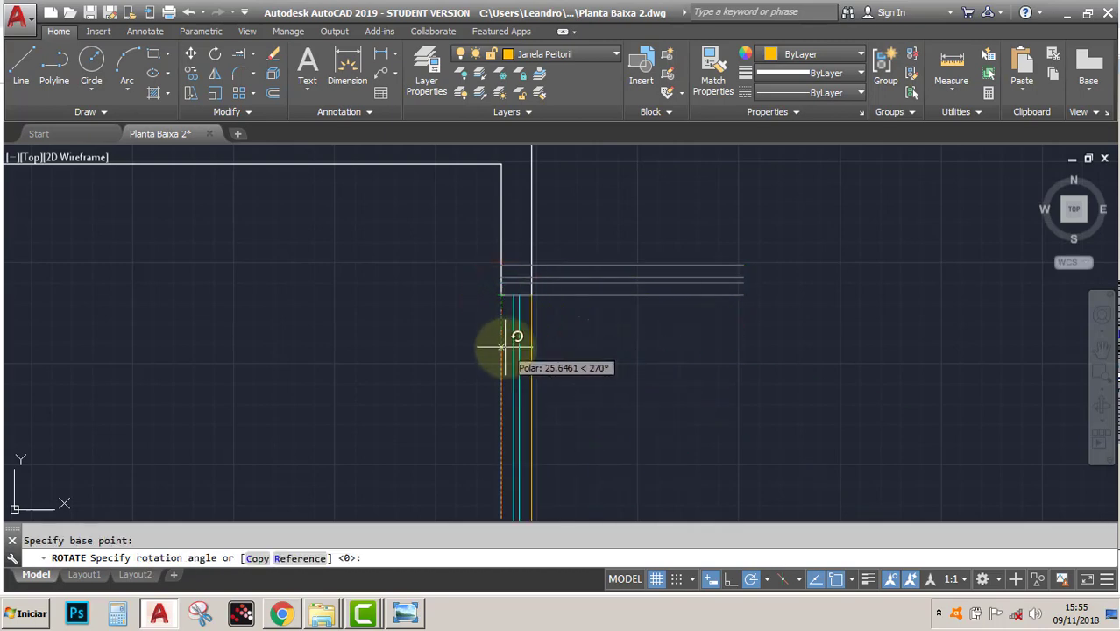
left_click(504, 345)
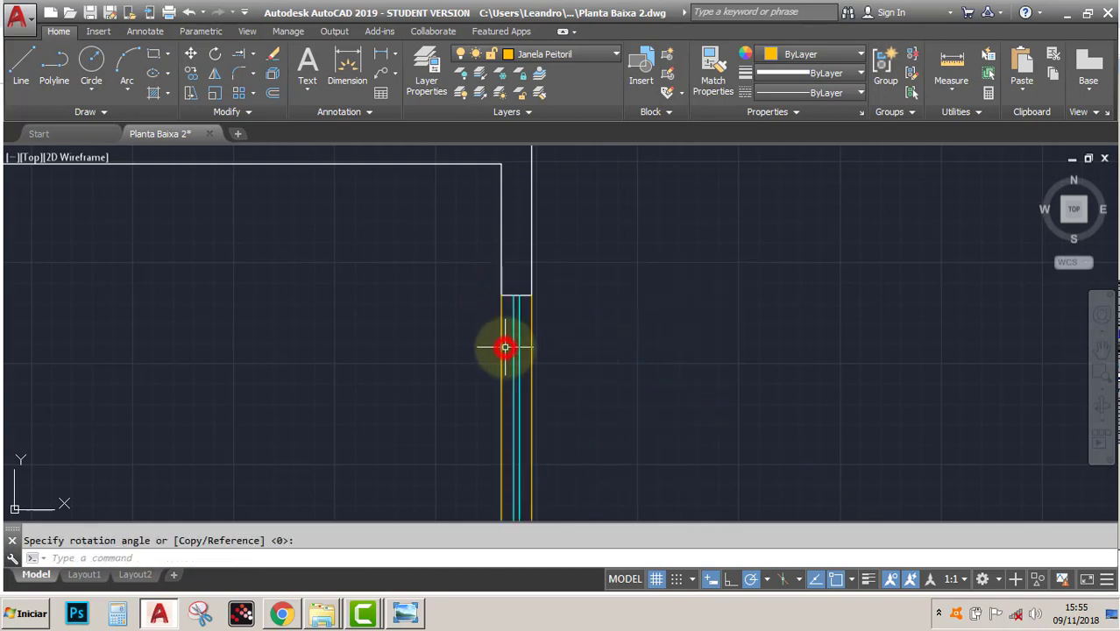
Extend the rotated window's four lines down to the lower edge of the larger right-wall opening.
left_click(1101, 351)
mouse_move(745, 440)
left_mouse_down()
mouse_move(771, 293)
mouse_move(755, 301)
left_mouse_up()
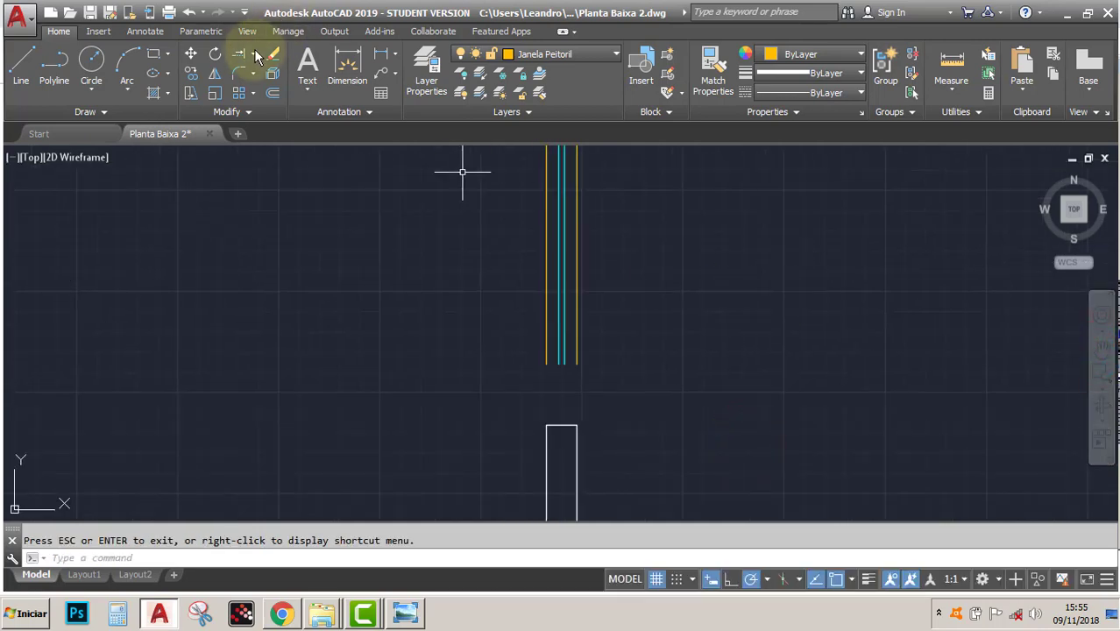
left_click(240, 53)
key("Return")
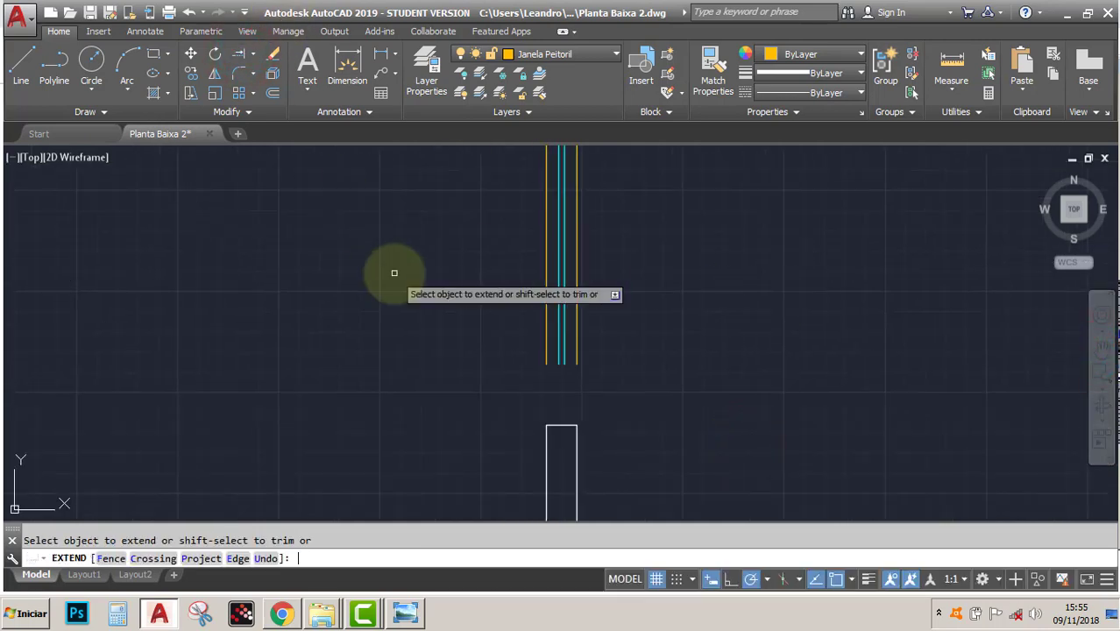
left_click(649, 344)
left_click(449, 320)
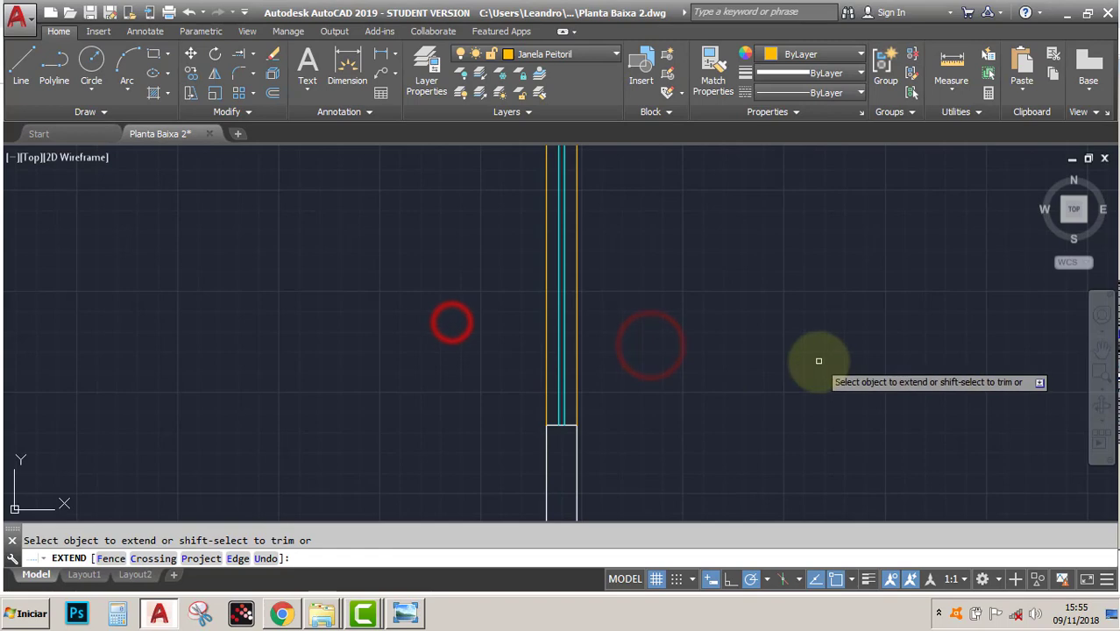
Rotate the window at the right outer wall's smaller opening to 270° about the opening's upper inner corner.
left_click(1098, 350)
left_click_drag(695, 431, 742, 267)
left_click_drag(773, 400, 765, 213)
key("Escape")
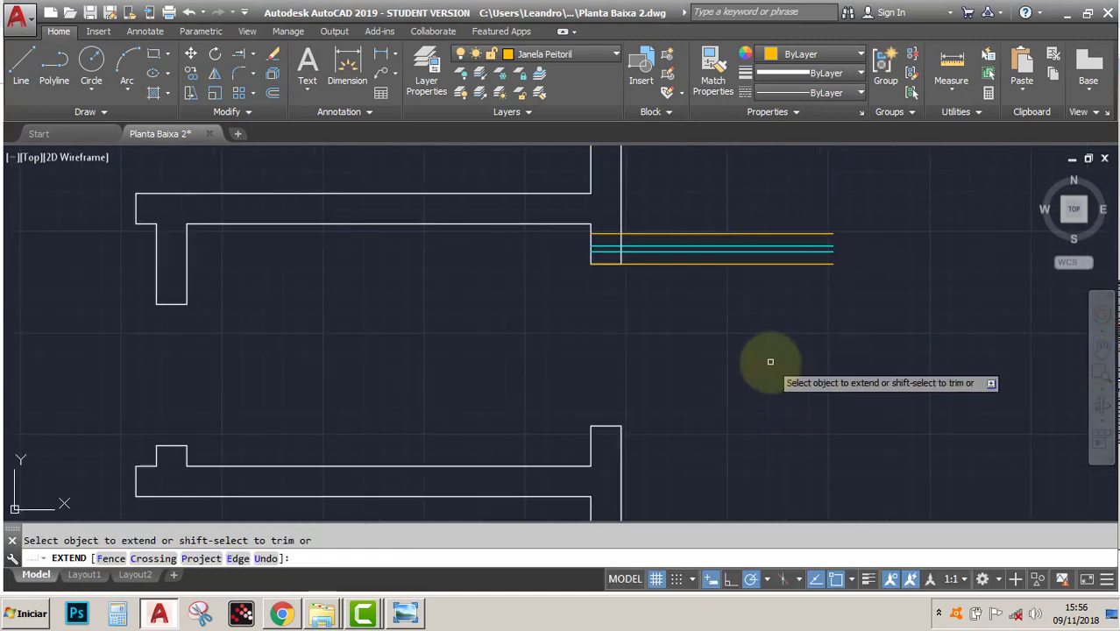
left_click(771, 361)
left_click(724, 203)
key("Escape")
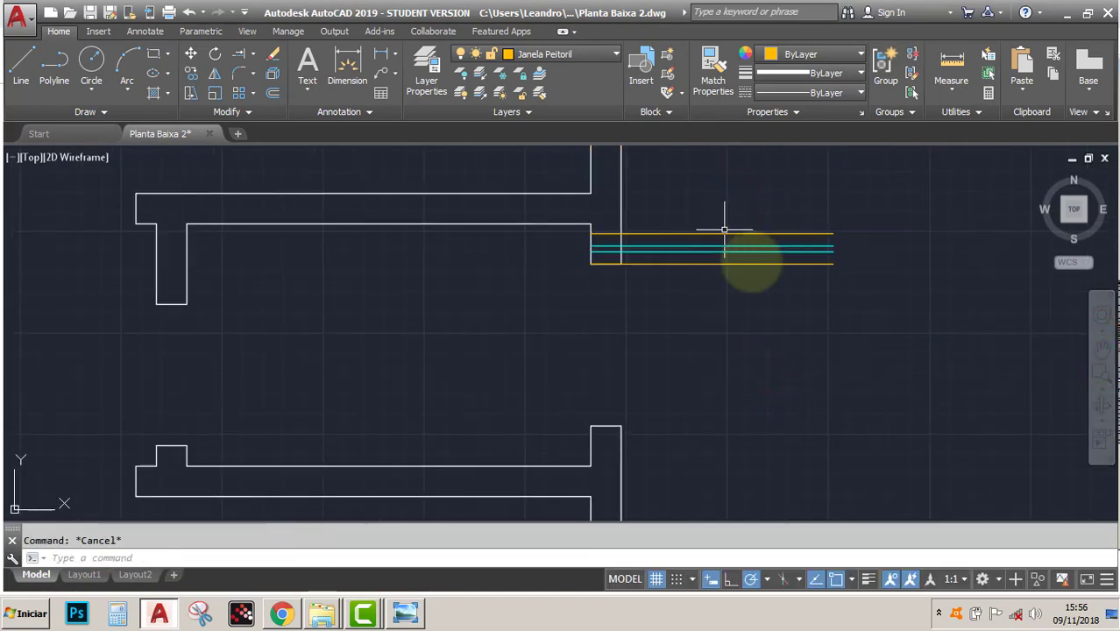
left_click(820, 325)
left_click(745, 215)
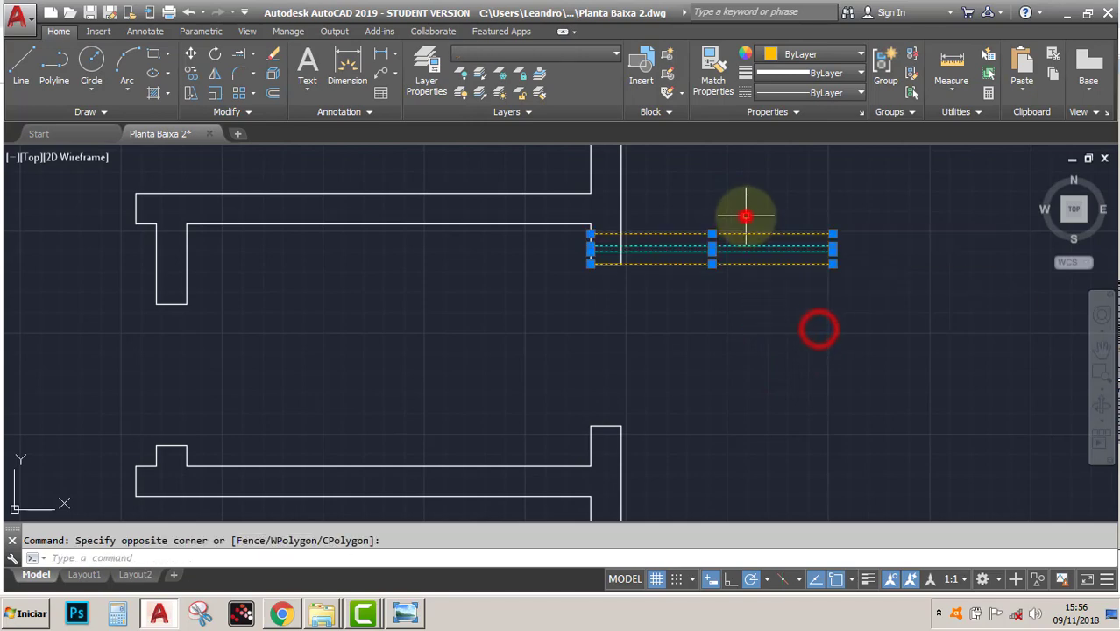
left_click(221, 54)
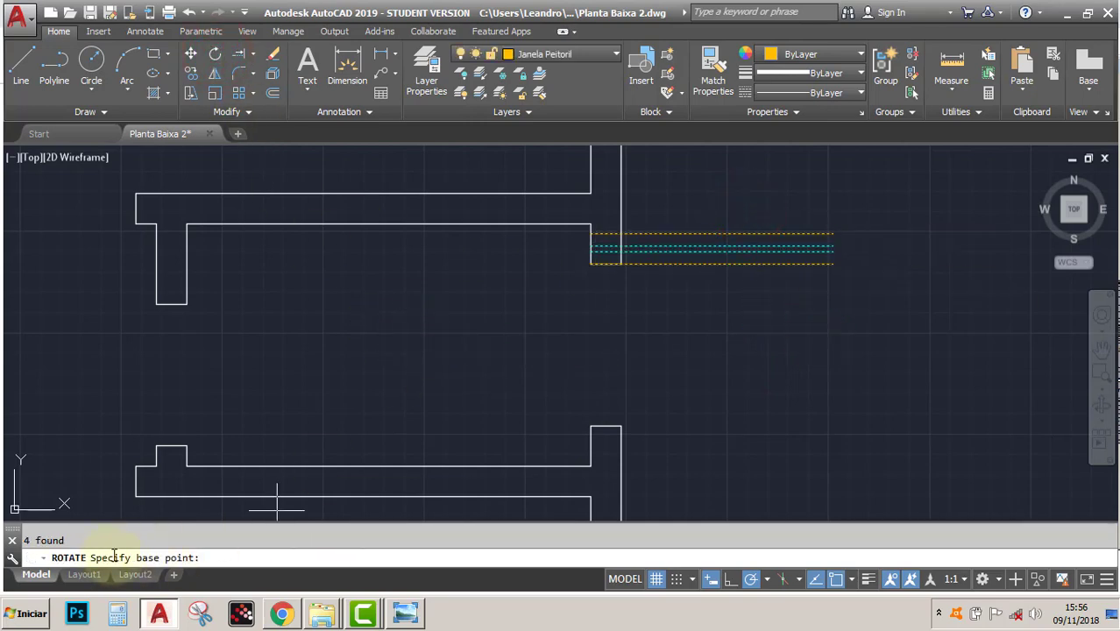
left_click(591, 263)
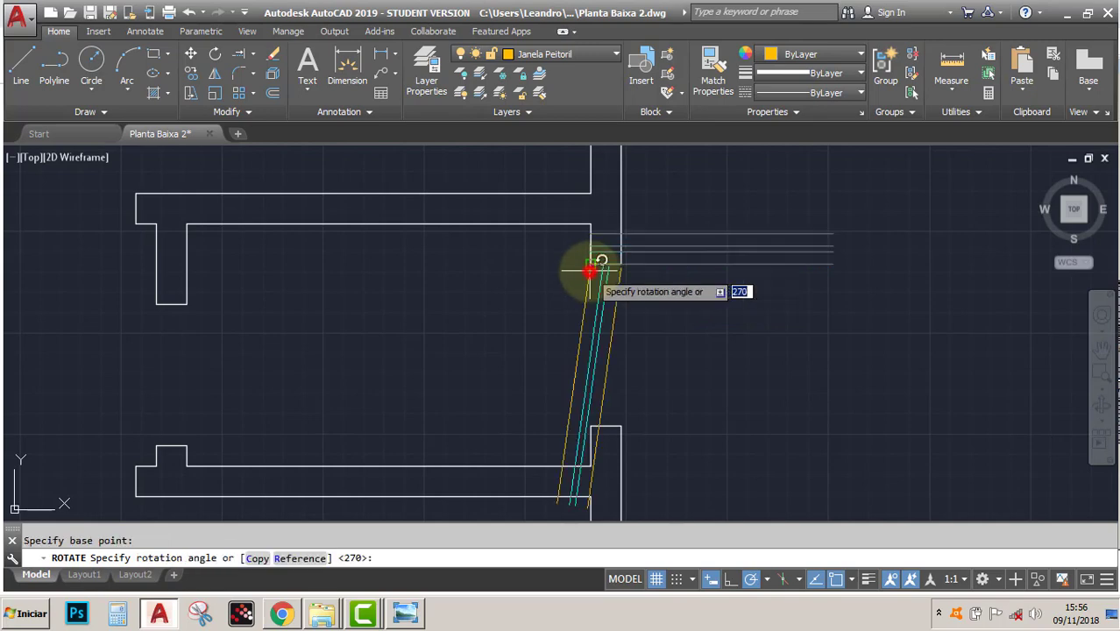
left_click(594, 341)
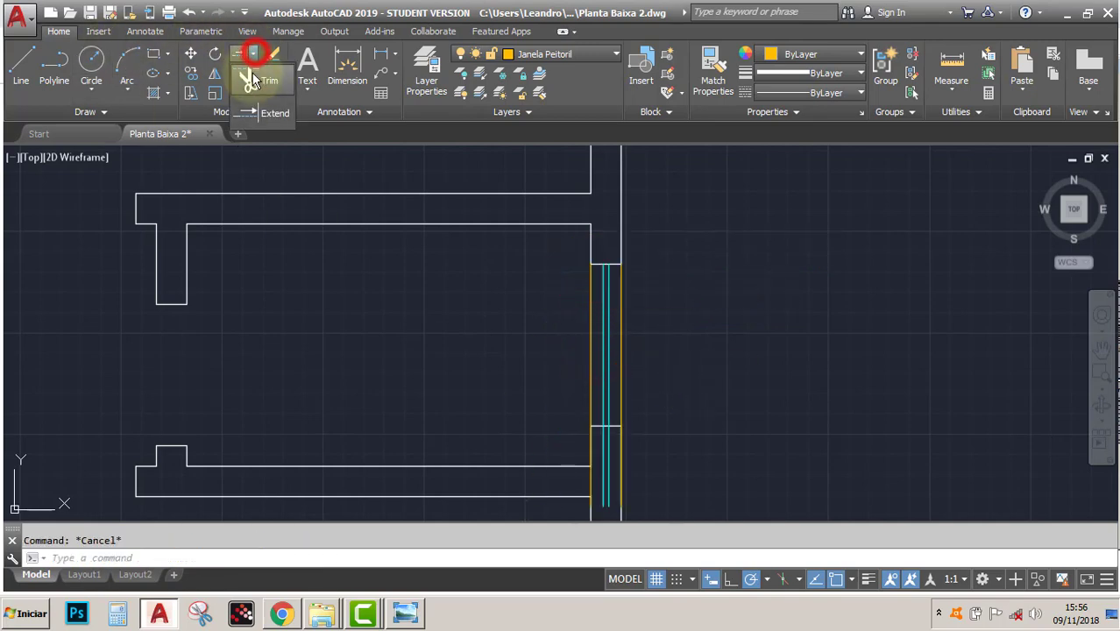
Trim the window lines that run past the lower edge of the smaller right-wall opening, undoing the wrong cut.
left_click(253, 80)
key("Return")
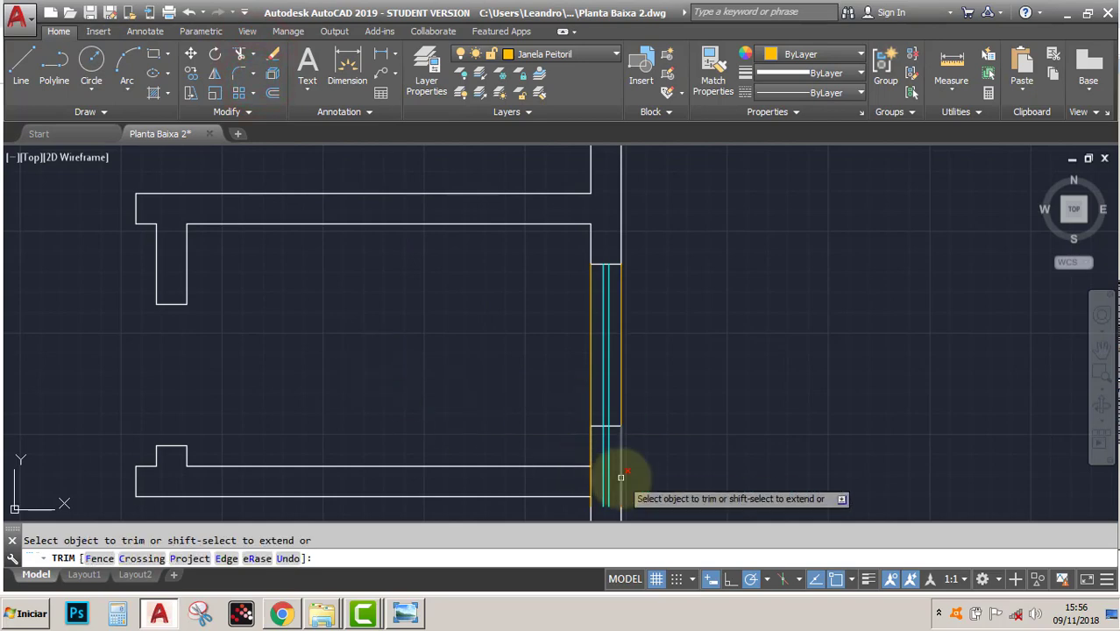
left_click(645, 440)
left_click(569, 440)
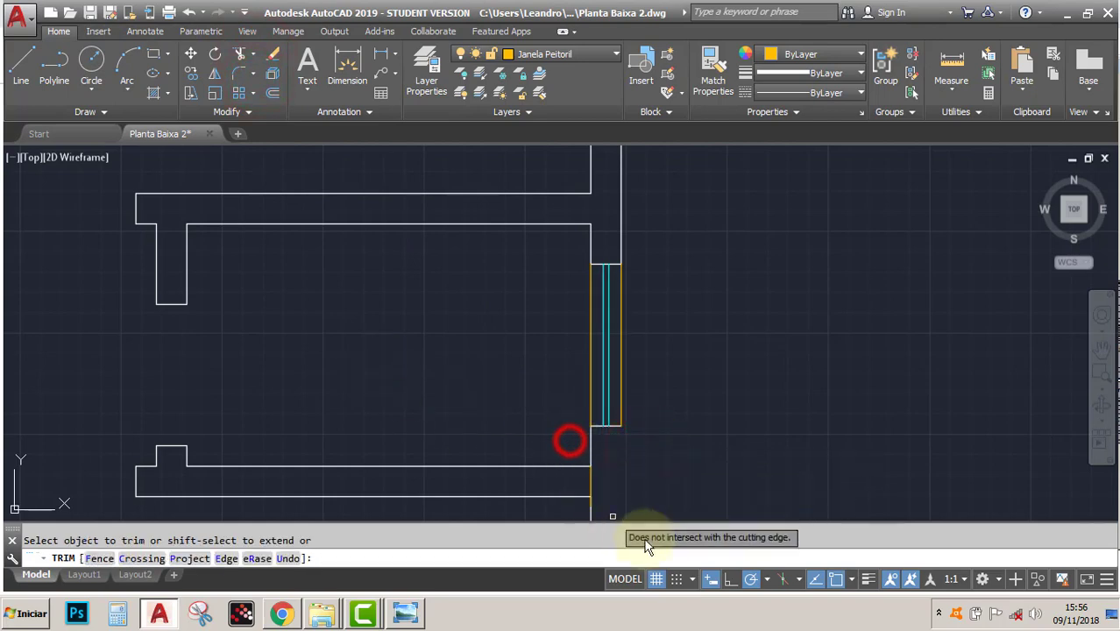
key("ctrl+z")
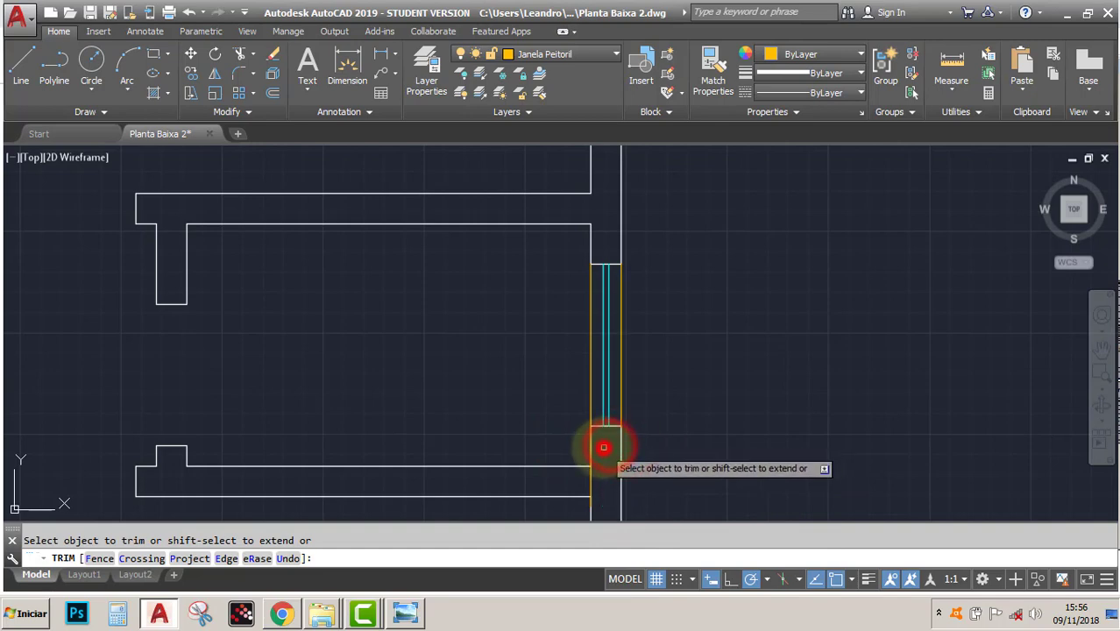
key("Escape")
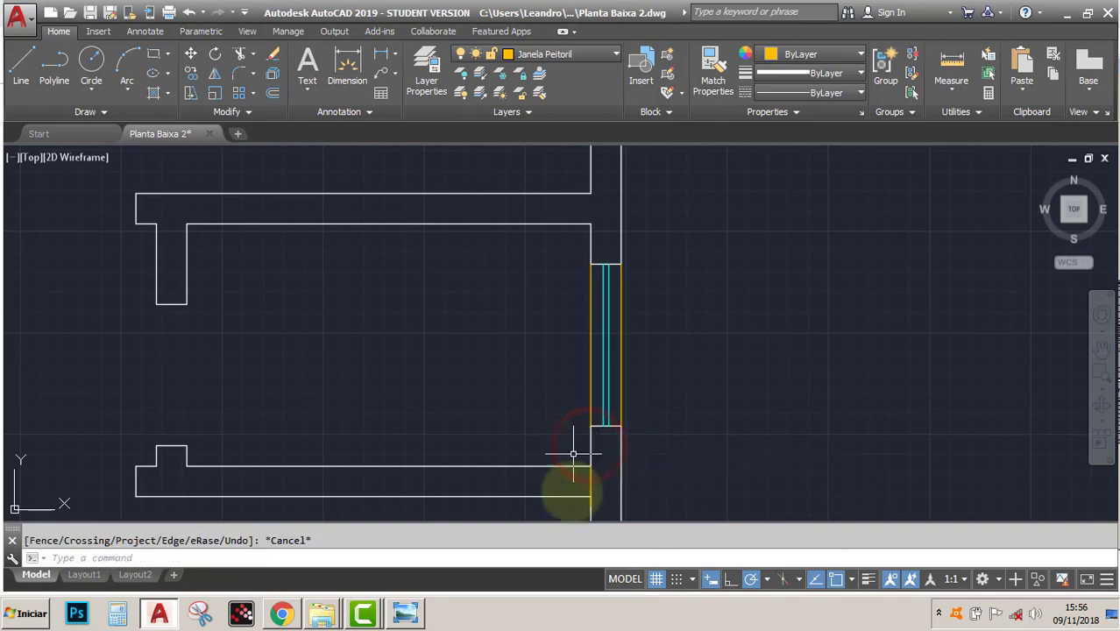
Delete the leftover sill line segment where the inner wall meets the right outer wall.
left_click(1101, 343)
left_click_drag(833, 422, 824, 309)
key("Escape")
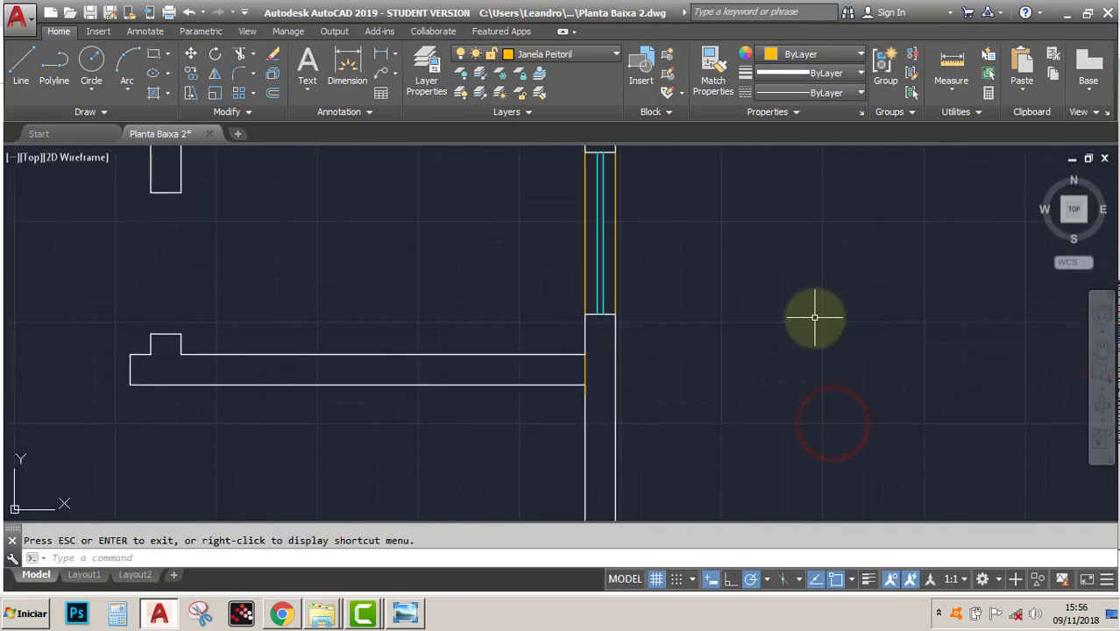
left_click(585, 369)
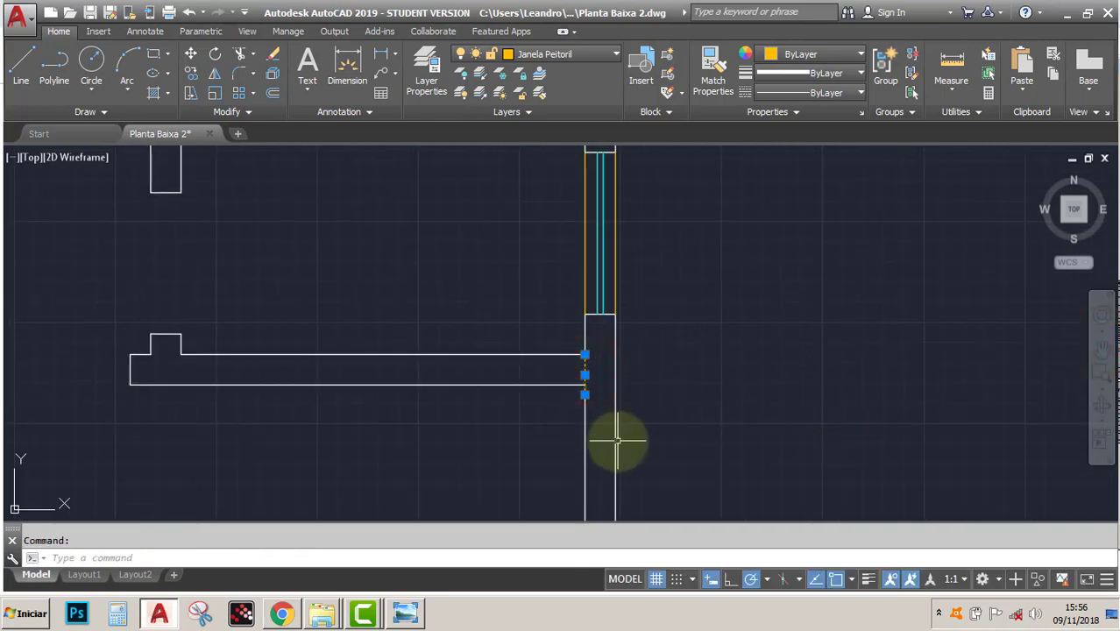
left_click(584, 373)
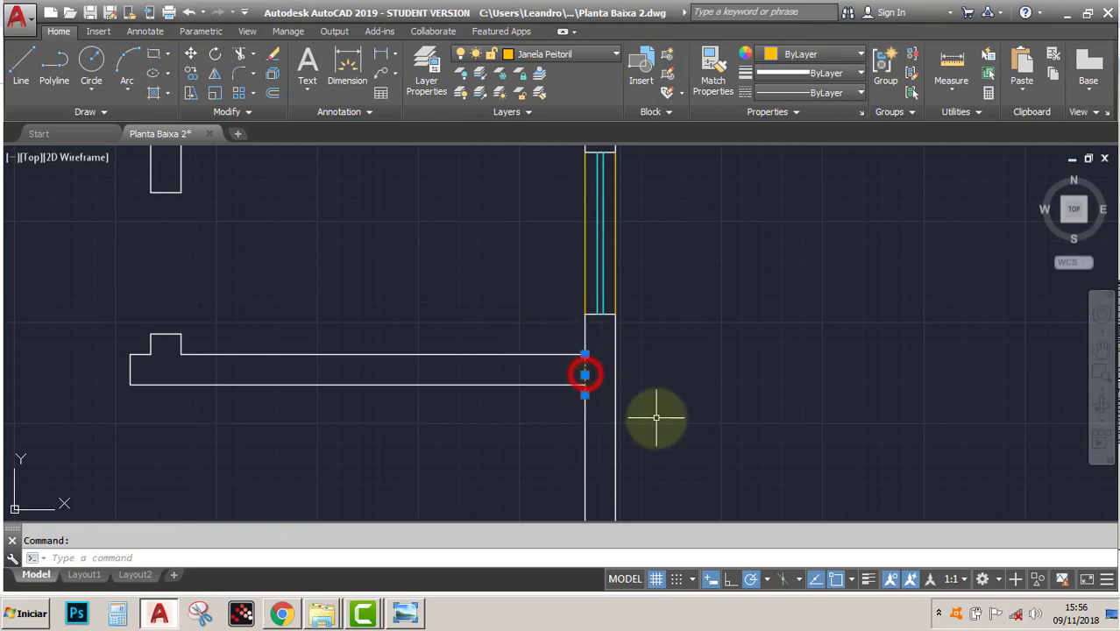
Extend the four window lines to the right edge of the opening in the bottom outer wall of the lower-right room.
left_click(1108, 355)
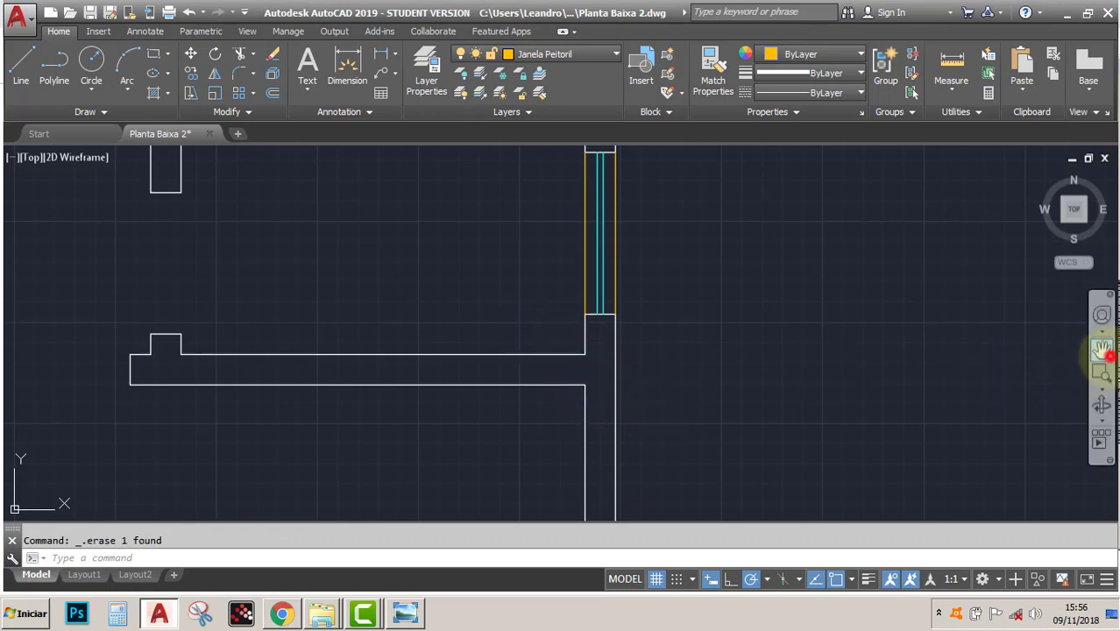
left_click_drag(709, 402, 892, 190)
left_click_drag(697, 374, 726, 190)
left_click_drag(675, 390, 683, 164)
left_click_drag(695, 345, 755, 349)
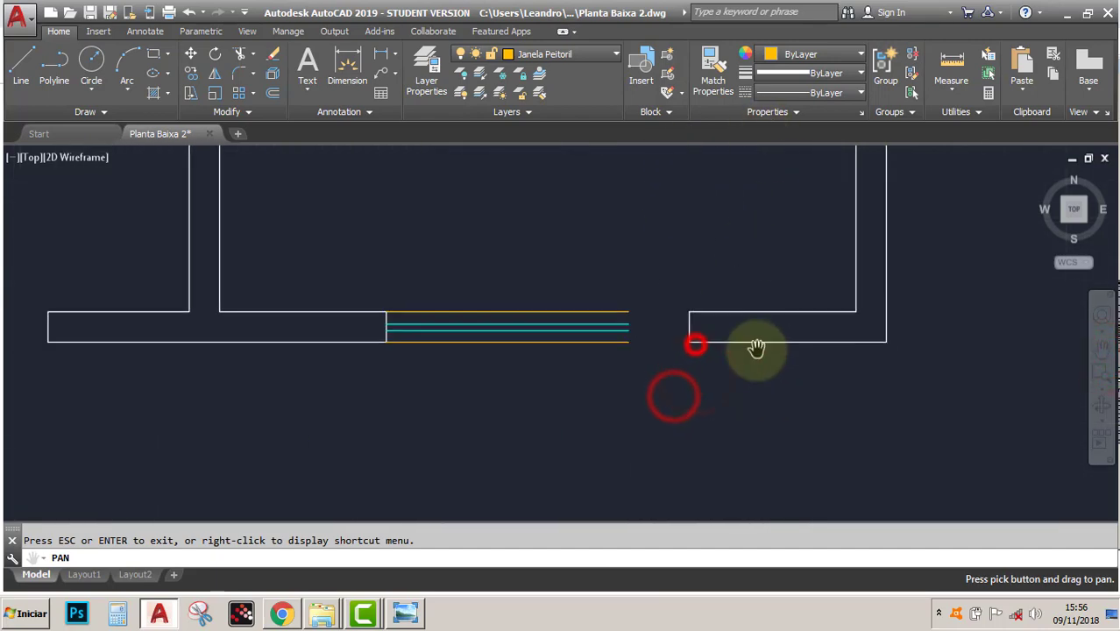
key("Escape")
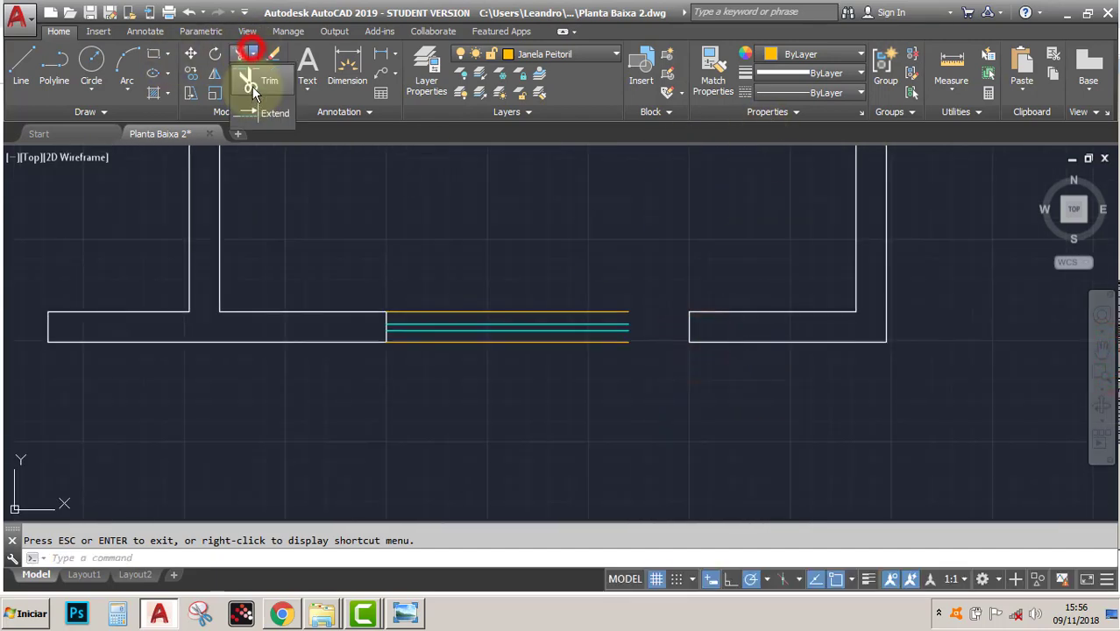
left_click(257, 115)
key("Return")
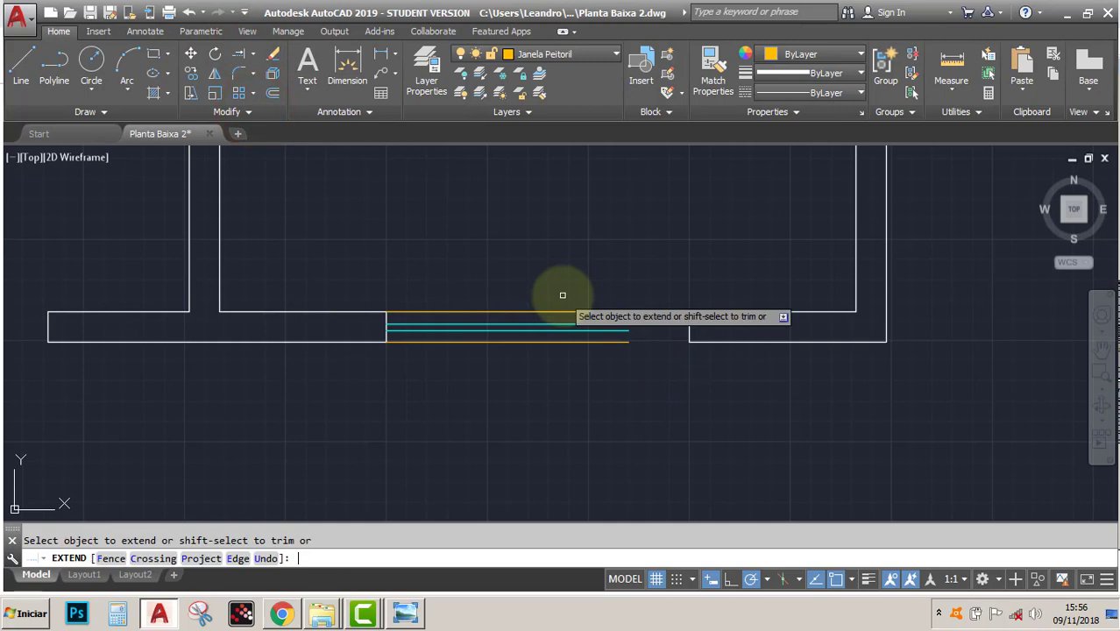
left_click(637, 414)
left_click(576, 193)
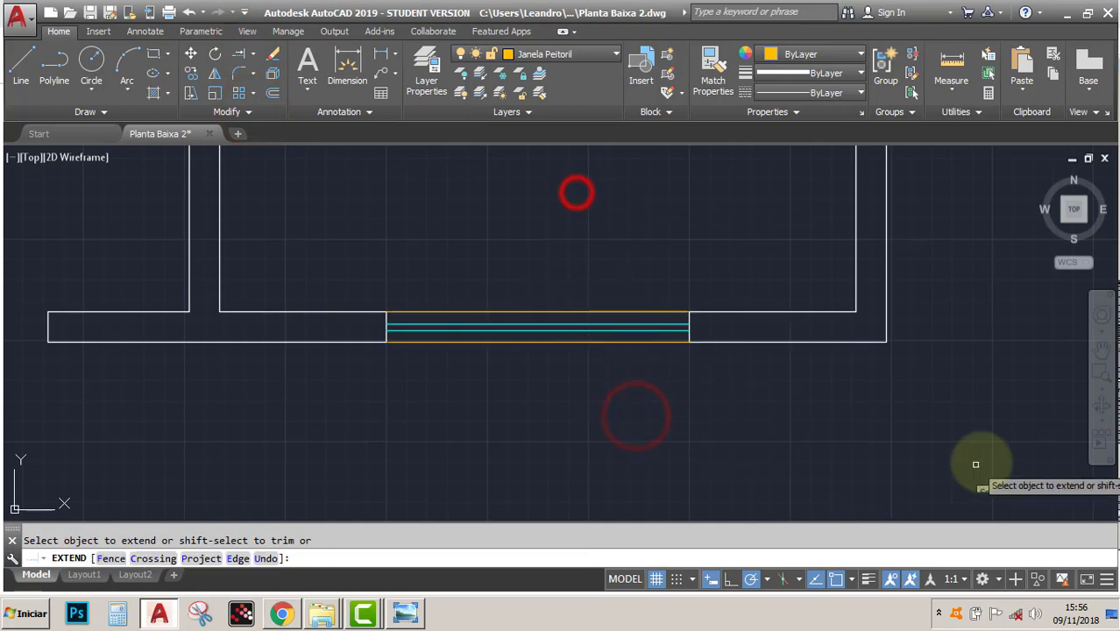
Extend the four window lines to the right edge of the wider opening in the bottom outer wall of the lower-left room.
left_click(1101, 348)
left_click_drag(645, 448, 1017, 395)
left_click_drag(583, 403, 923, 438)
key("Escape")
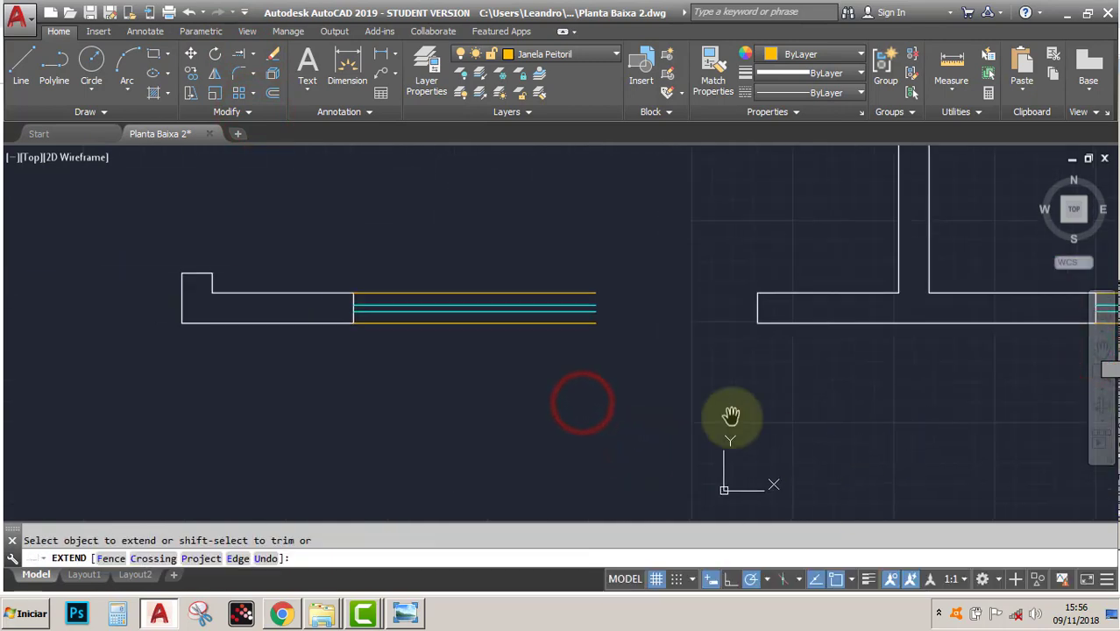
left_click(603, 353)
left_click(570, 263)
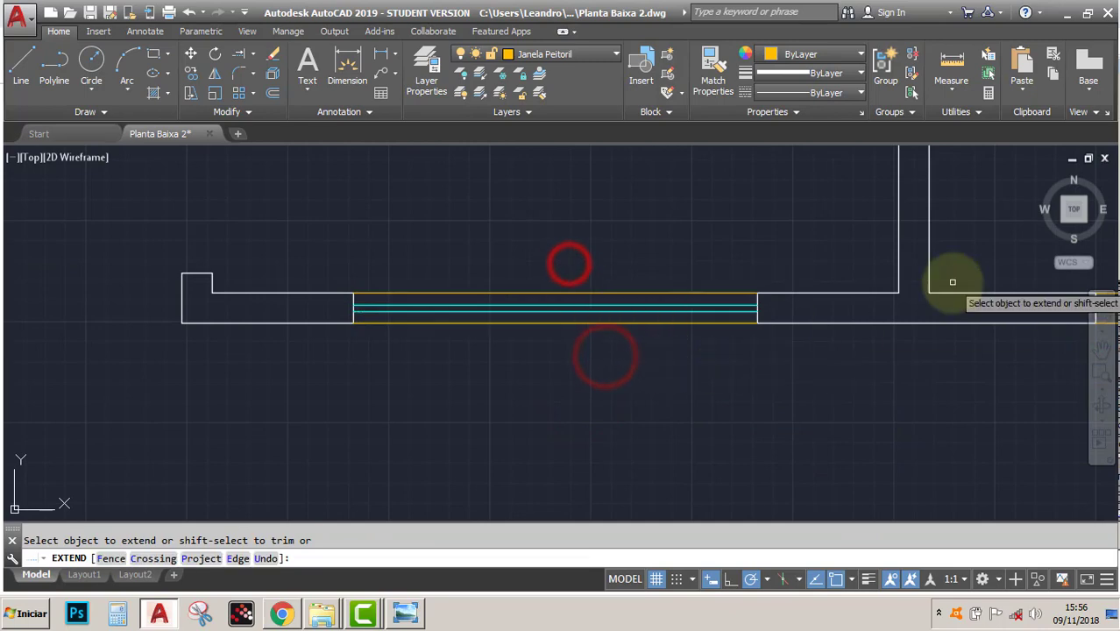
Draw a line 15 long across the left outer wall beside the loose window copy and switch to the Paredes layer.
left_click(1094, 348)
left_click_drag(590, 183, 781, 406)
left_click_drag(611, 263, 762, 460)
left_click_drag(709, 263, 684, 465)
mouse_move(709, 197)
left_mouse_down()
mouse_move(713, 443)
mouse_move(698, 460)
left_mouse_up()
left_click_drag(692, 243, 560, 520)
mouse_move(612, 291)
left_mouse_down()
mouse_move(725, 276)
mouse_move(718, 310)
left_mouse_up()
left_click(1101, 392)
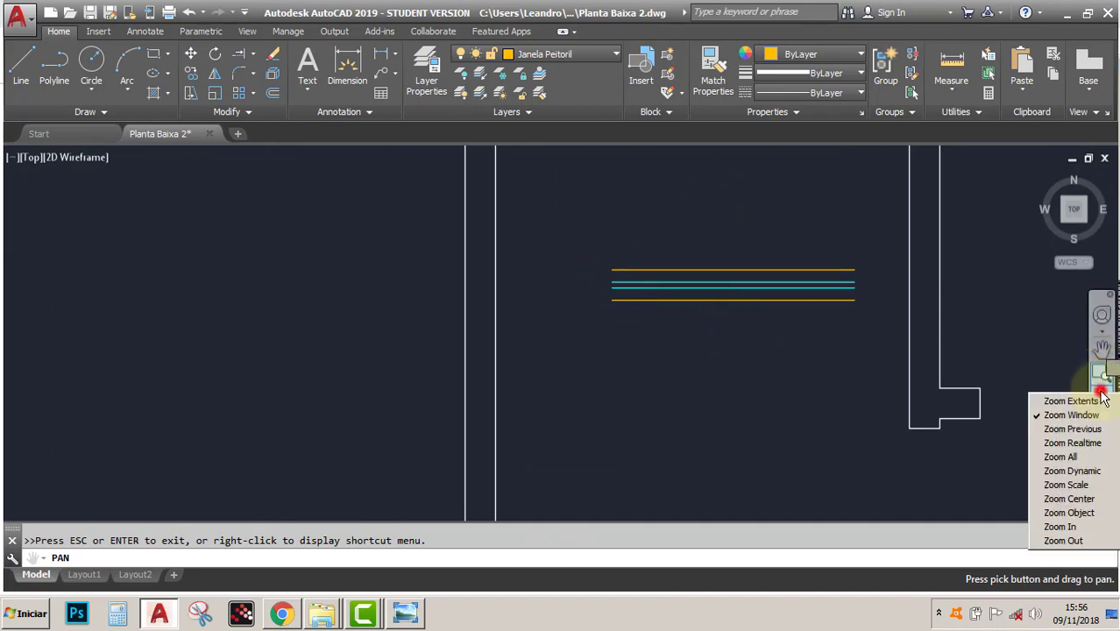
left_click(1079, 541)
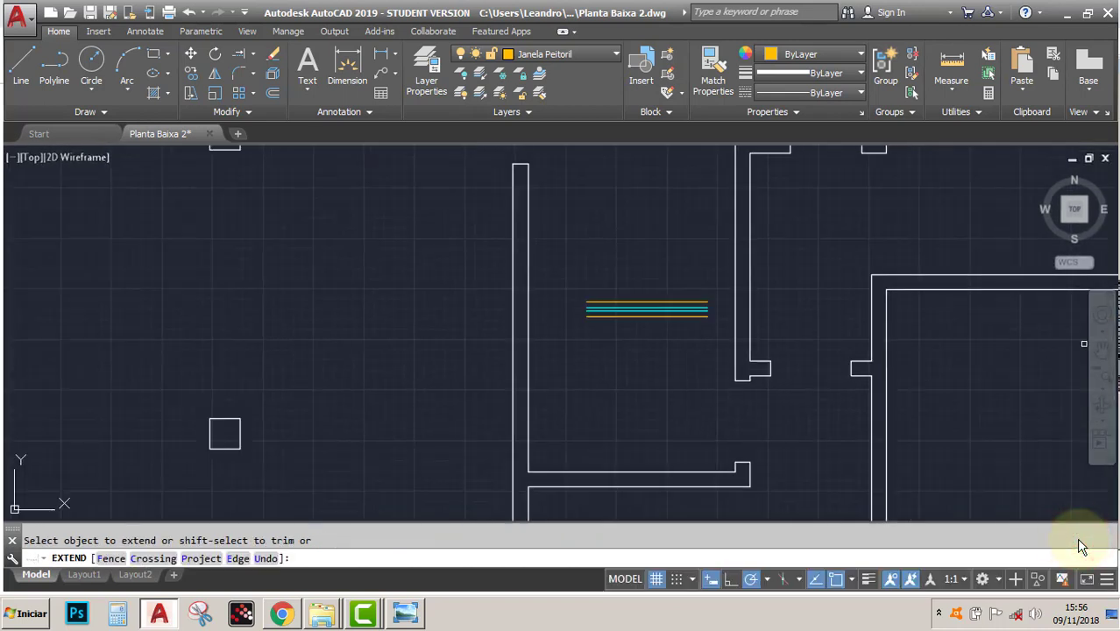
key("Escape")
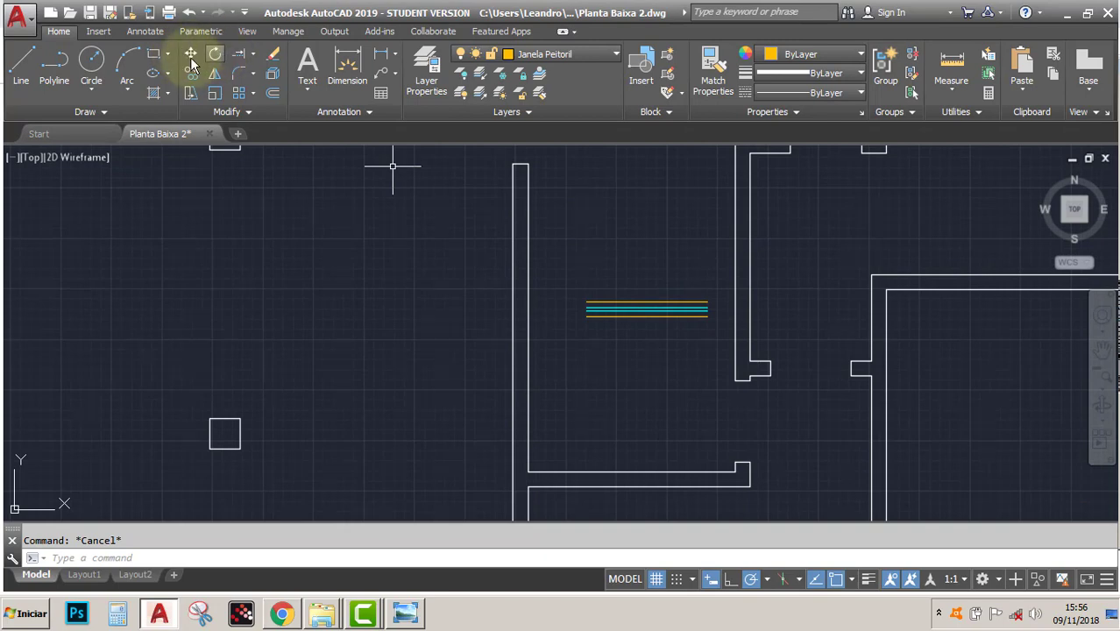
left_click(21, 66)
left_click(527, 317)
type("15")
key("Return")
key("Escape")
left_click(459, 288)
left_click(527, 338)
left_click(577, 52)
left_click(560, 170)
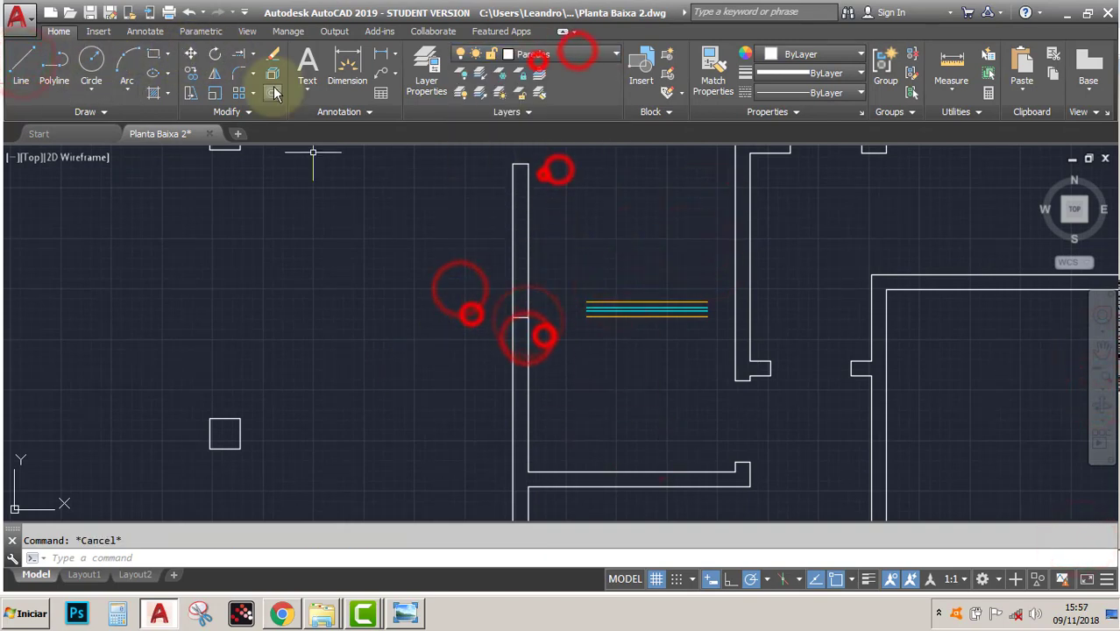
Offset the line across the left outer wall by 80 to both sides and clear the wall between for a window opening.
left_click(271, 93)
type("80")
left_click(522, 319)
Move the loose window copy to the upper inner corner of the new opening in the left outer wall.
left_click(688, 375)
left_click(638, 279)
left_click(188, 54)
left_click(585, 300)
left_click(530, 238)
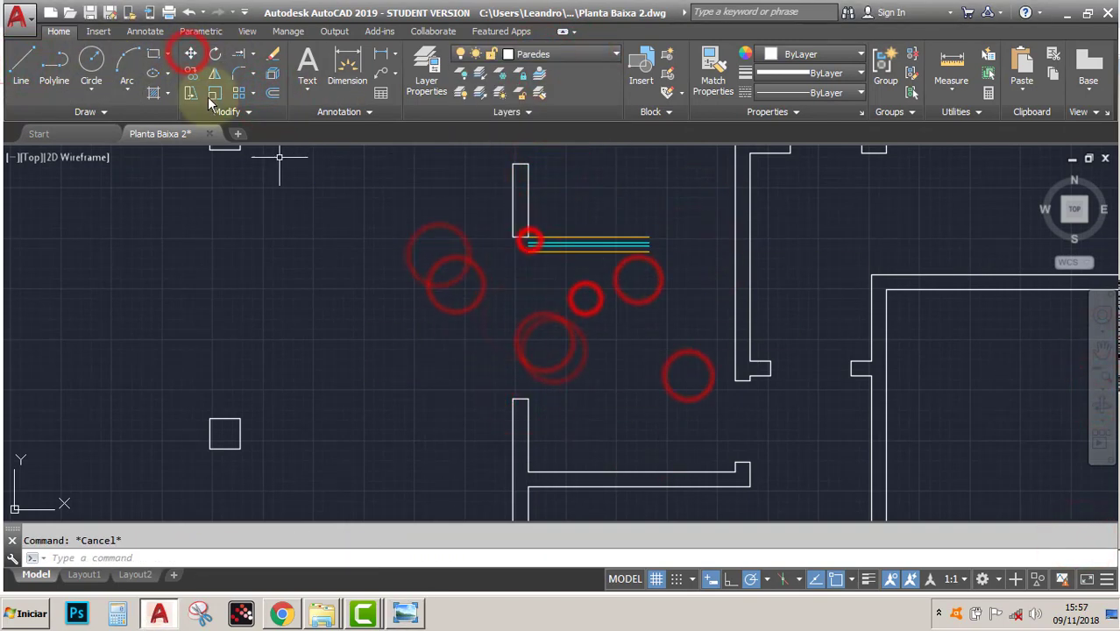
Rotate the window downward about the left-wall opening's upper inner corner and extend its lines to the lower edge.
left_click(216, 53)
left_click(628, 290)
left_click(587, 203)
left_click(528, 237)
left_click(527, 333)
Make Porta the current layer for drawing doors in the upper part of the plan.
left_click(1101, 350)
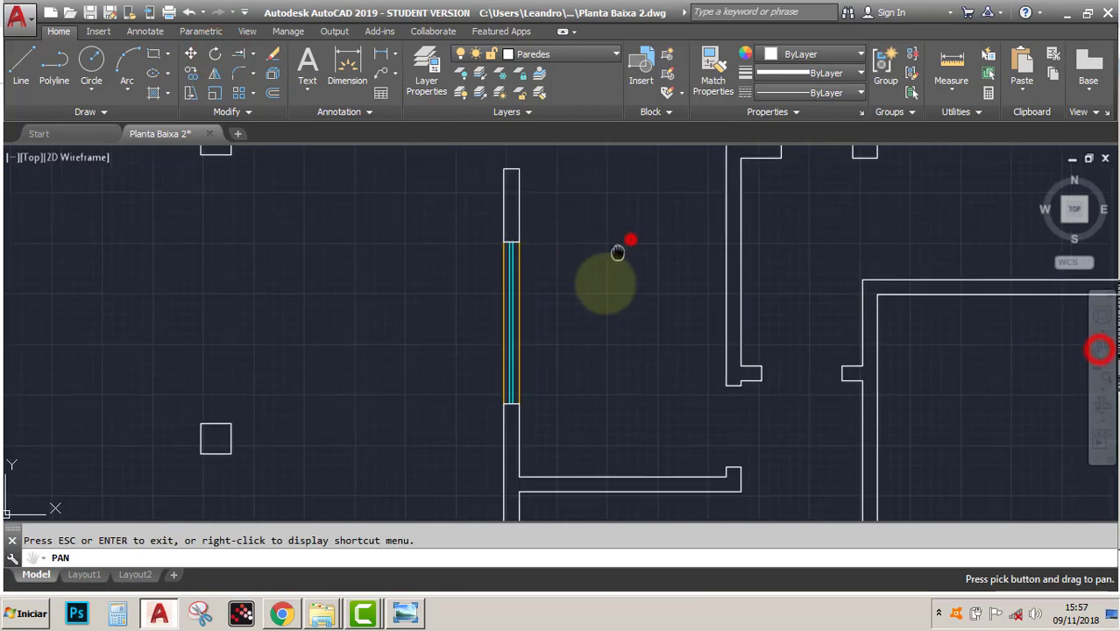
mouse_move(630, 240)
left_mouse_down()
mouse_move(525, 366)
mouse_move(514, 339)
left_mouse_up()
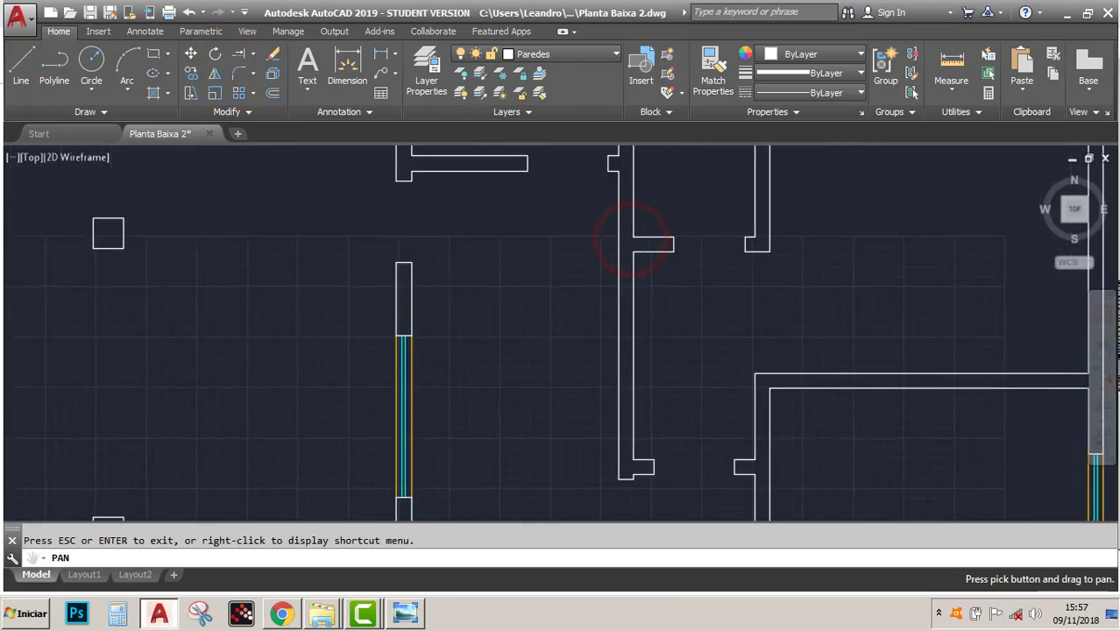
key("Escape")
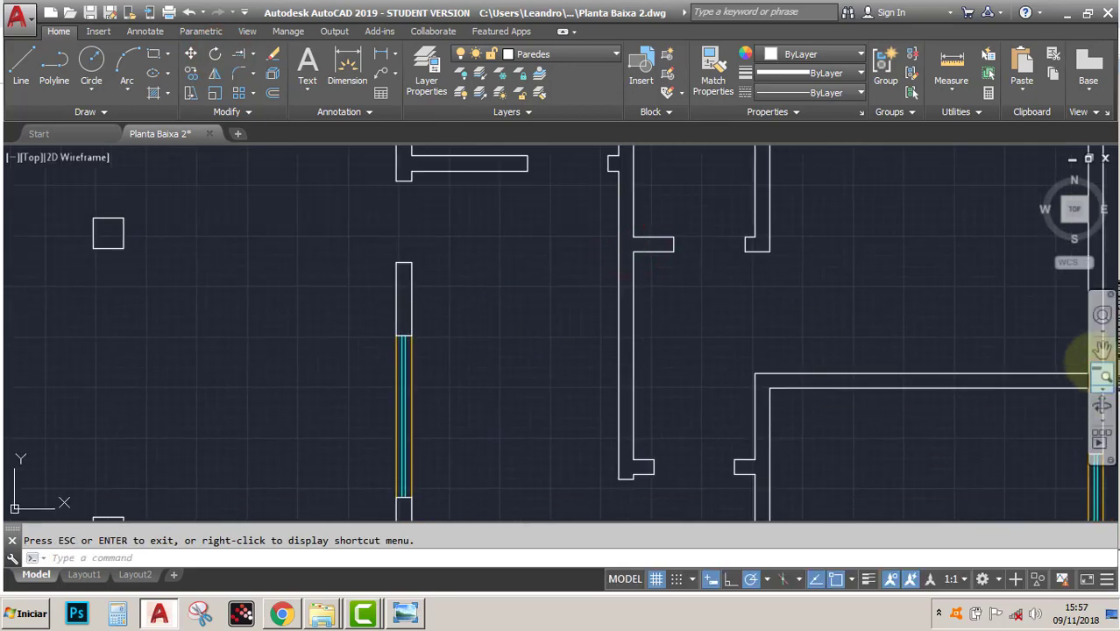
left_click(1101, 388)
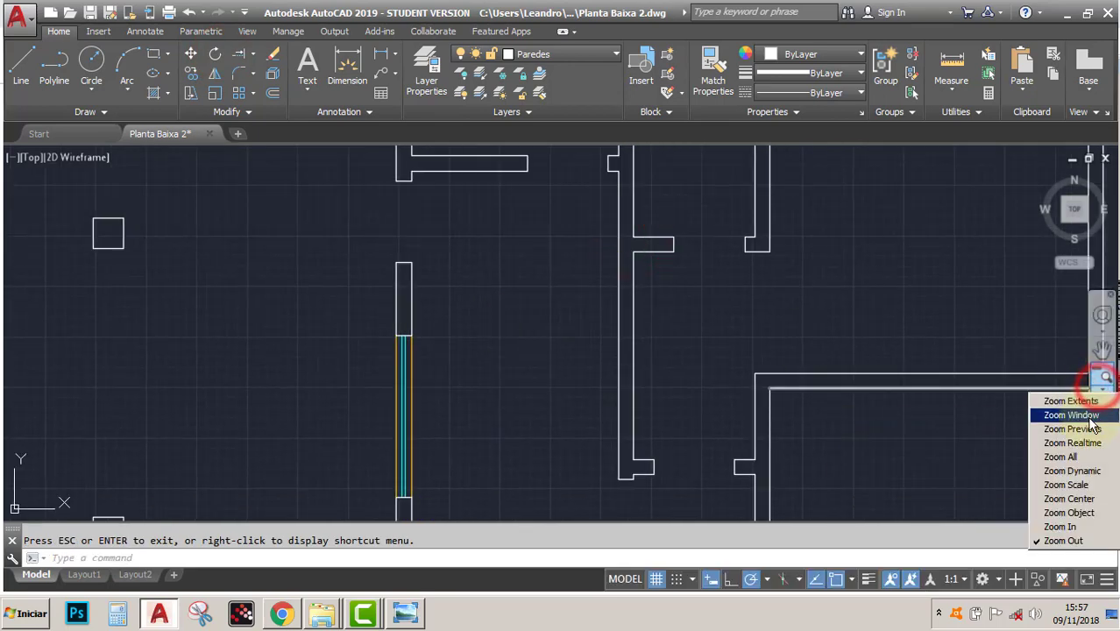
left_click(1086, 403)
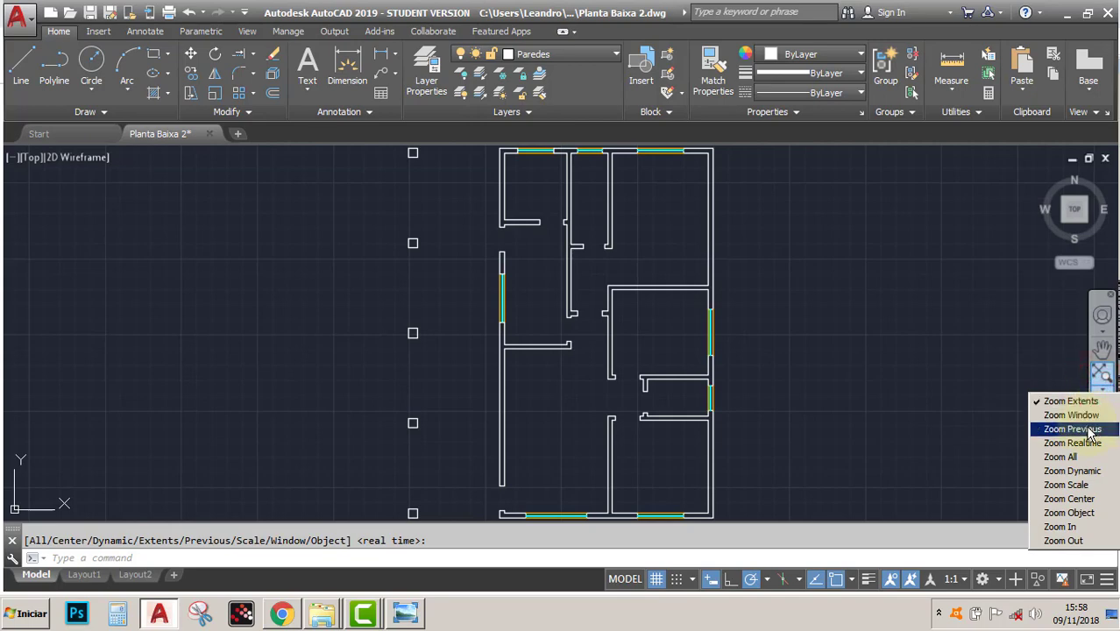
left_click(1071, 415)
left_click(393, 182)
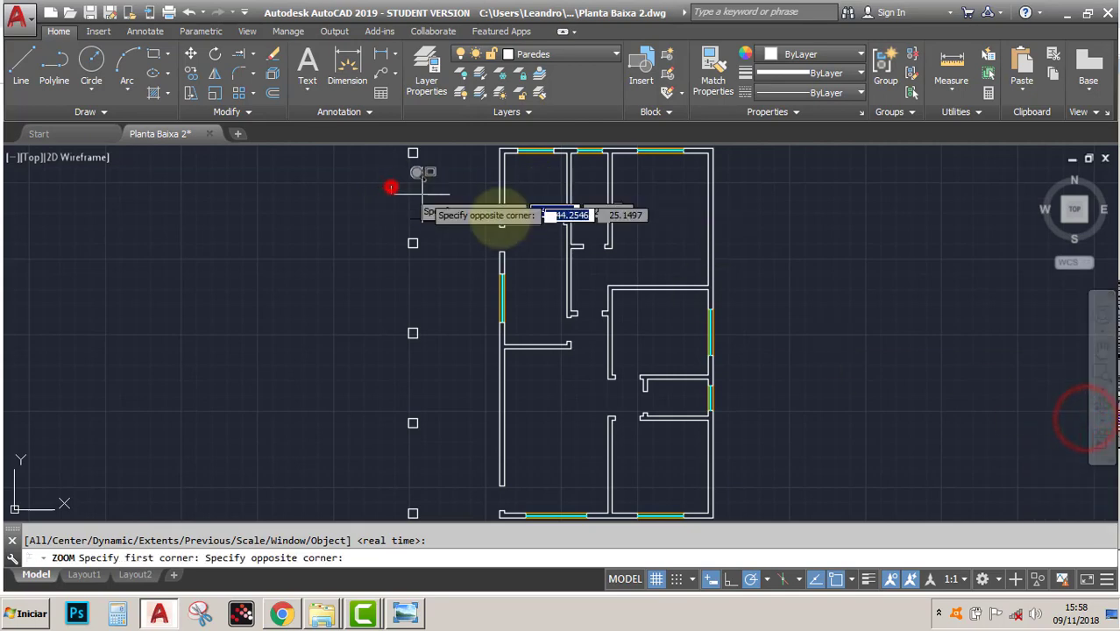
left_click(763, 324)
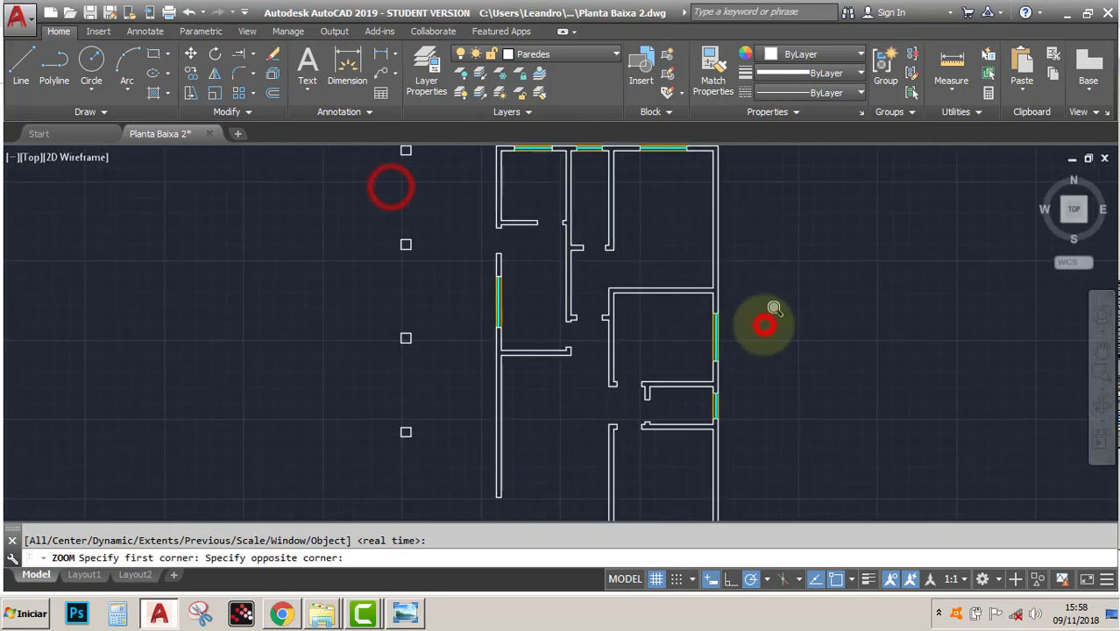
left_click(1102, 344)
left_click_drag(625, 235, 605, 339)
left_click(547, 55)
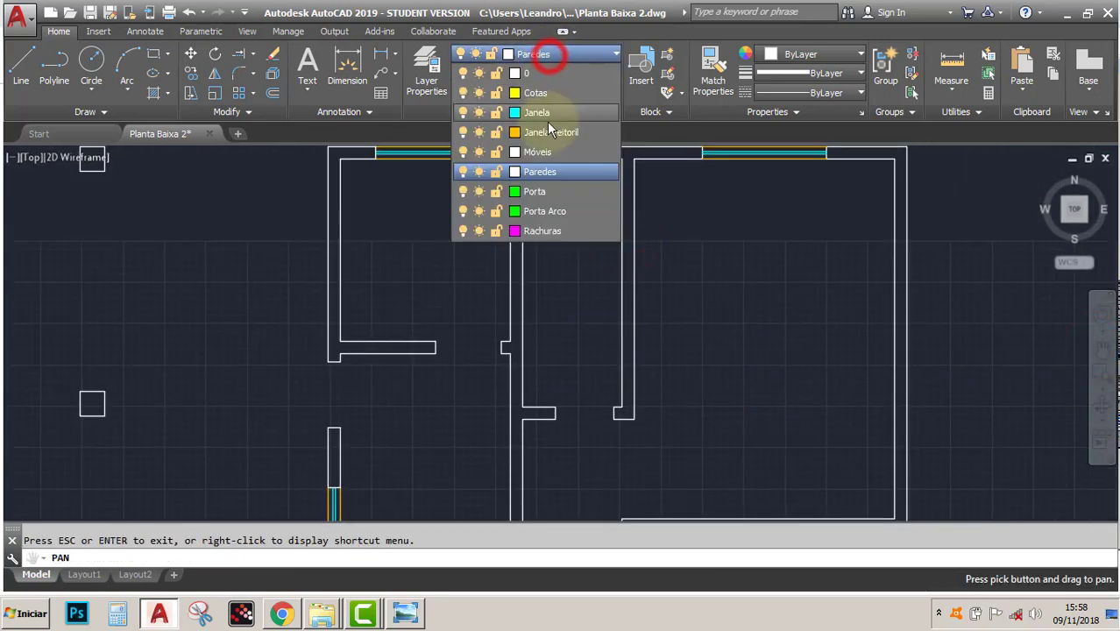
left_click(543, 192)
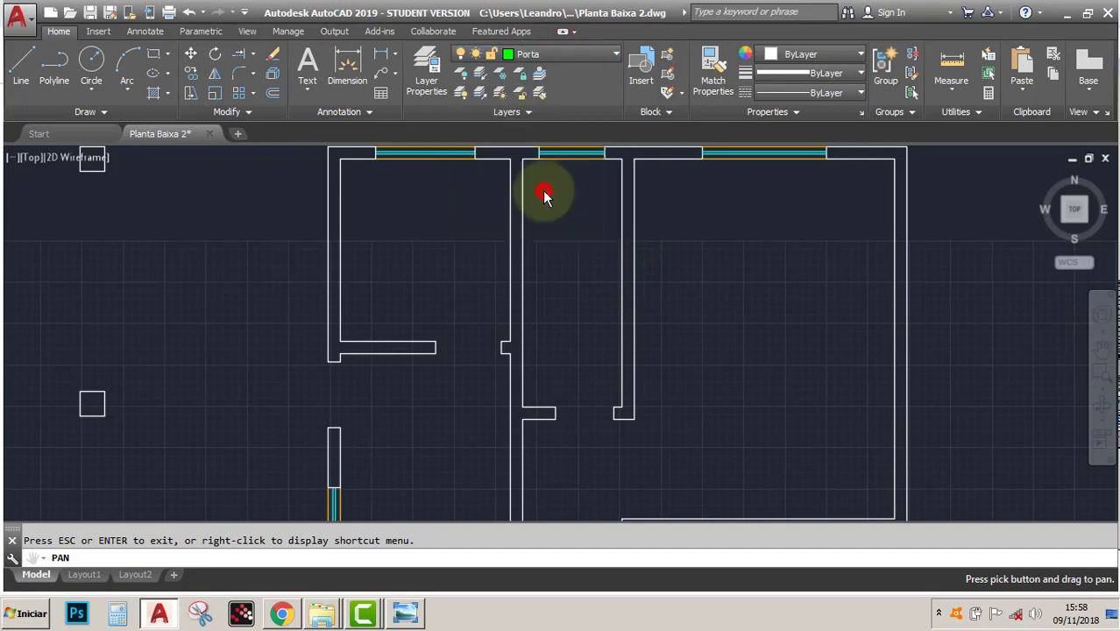
left_click(155, 54)
left_click(501, 339)
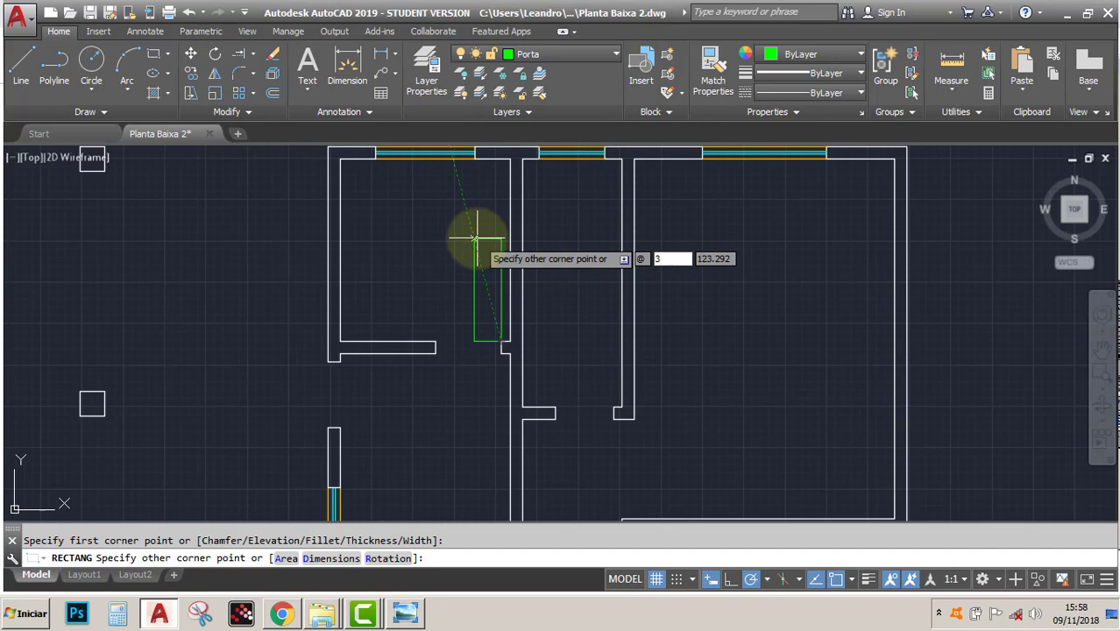
key("Escape")
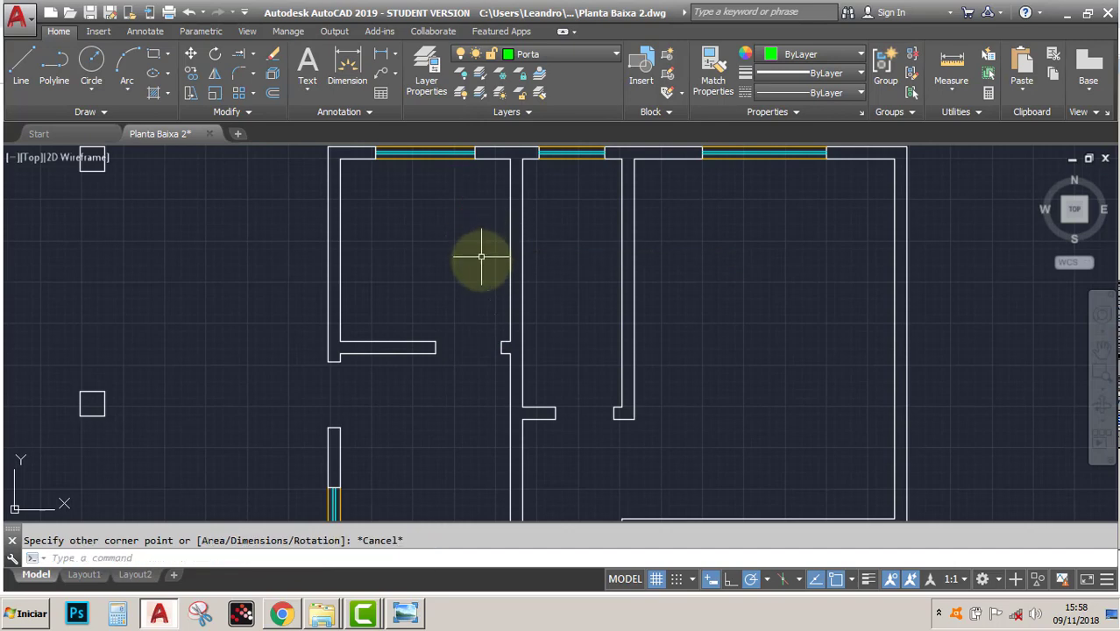
Draw a door leaf rectangle at @-3,80 from the upper corner of the right jamb in the upper-left room's doorway.
left_click(153, 53)
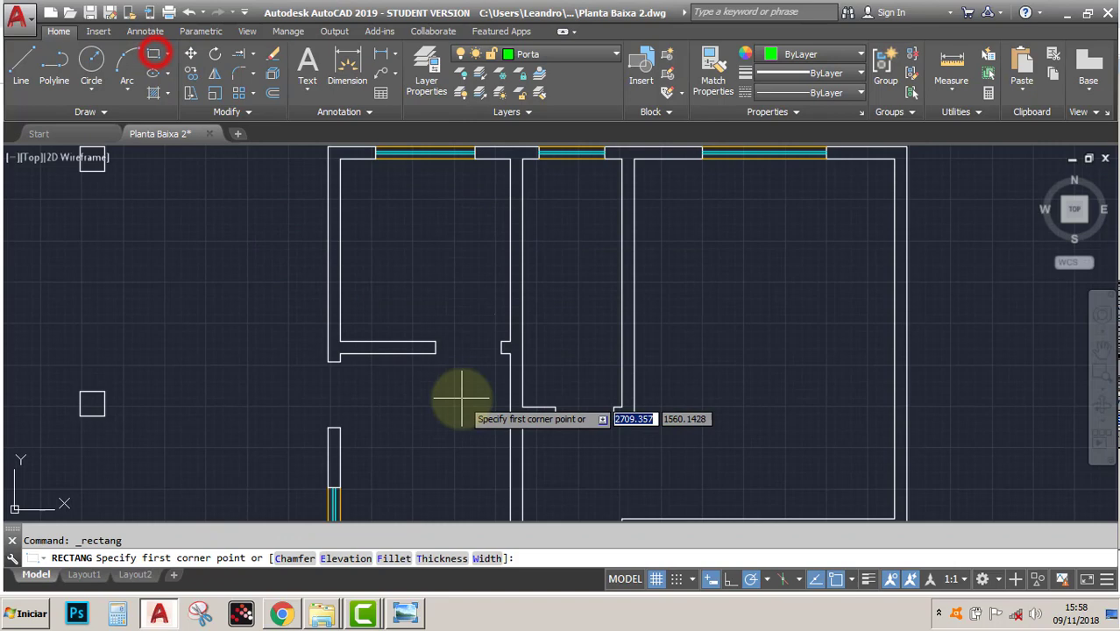
left_click(496, 337)
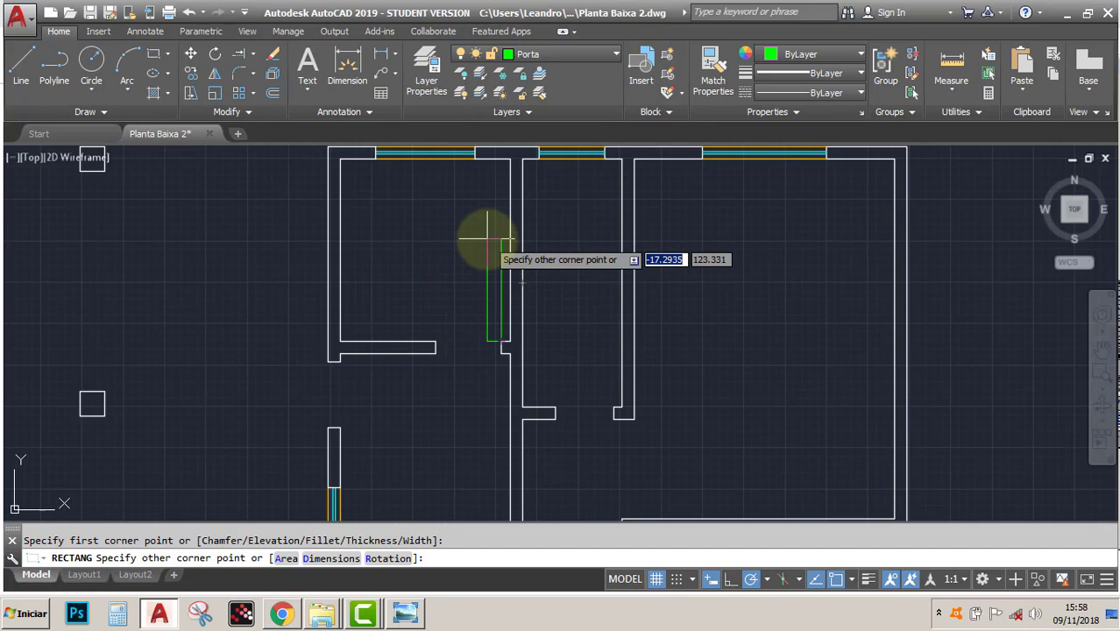
type("@")
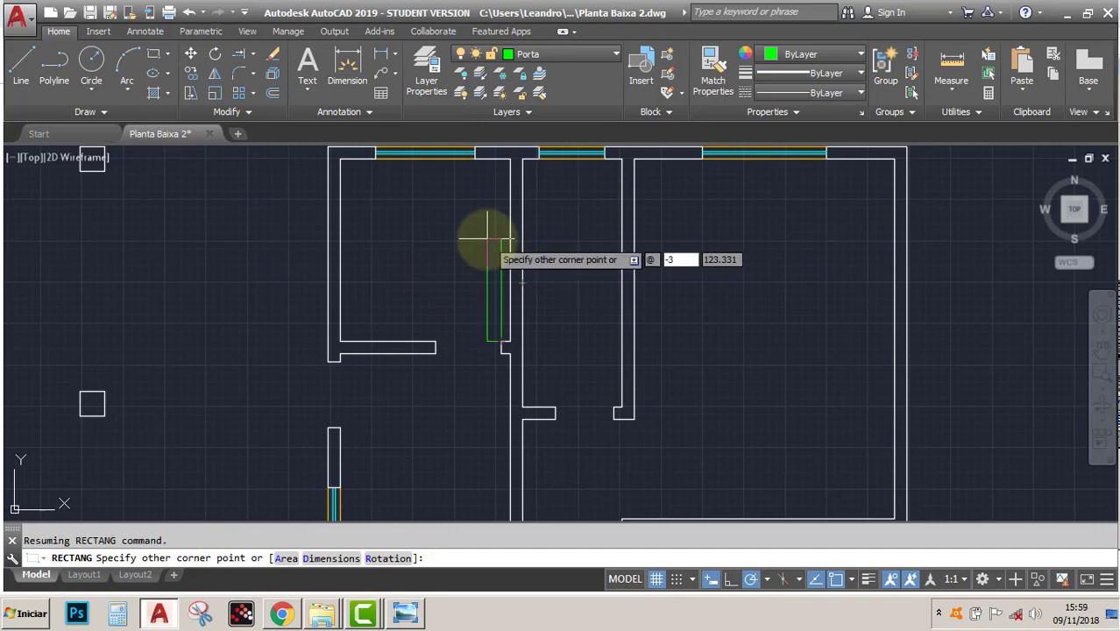
type("-3")
key("Tab")
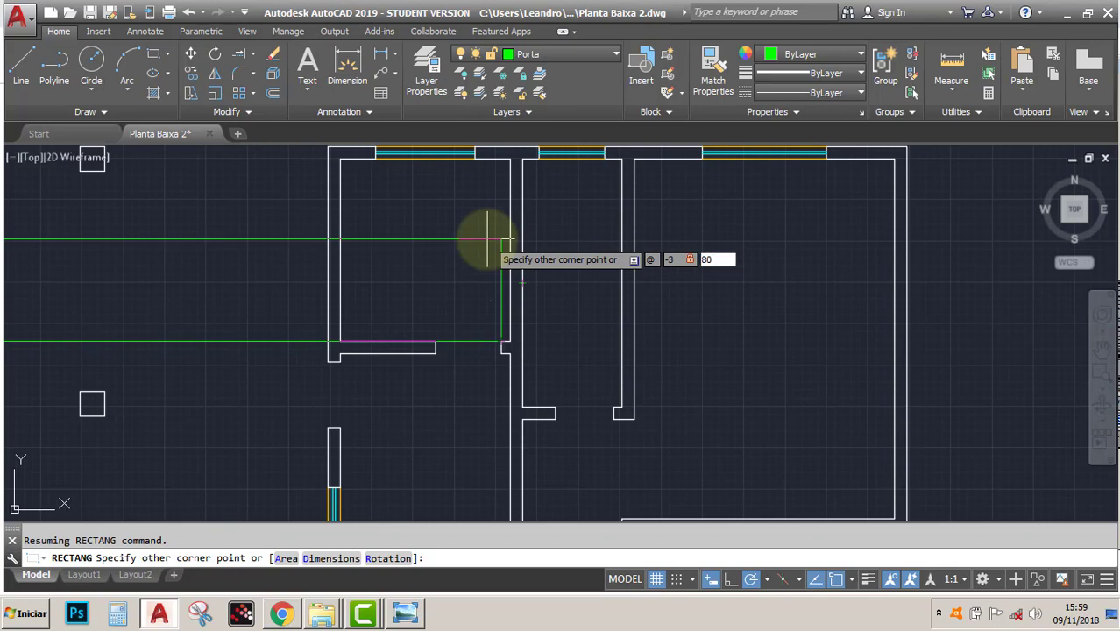
key("Return")
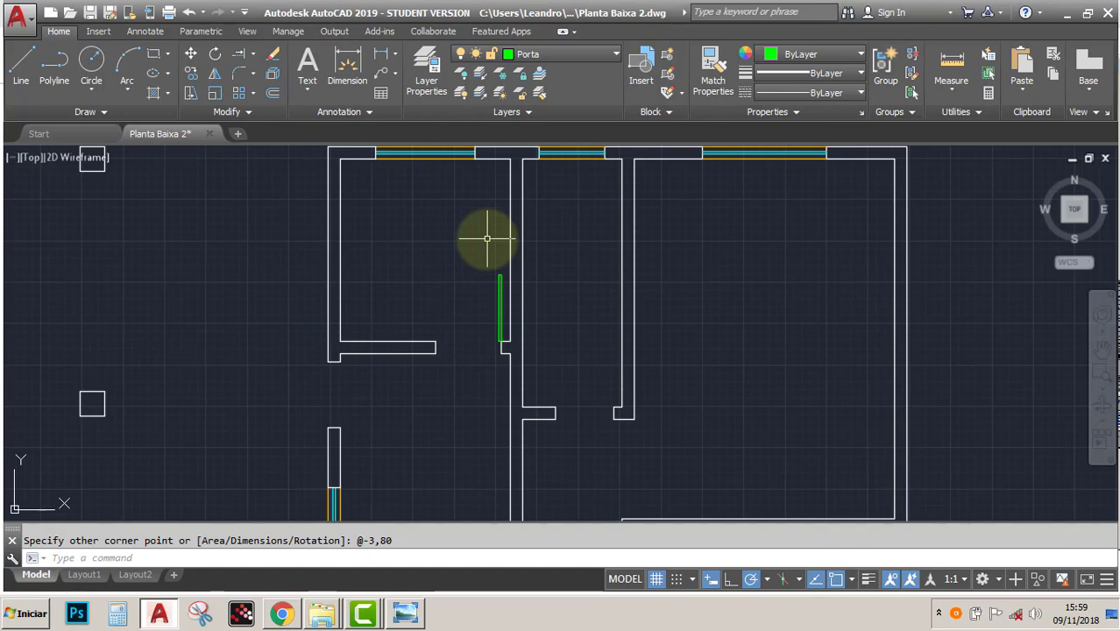
Draw a door leaf rectangle at @-3,70 from the upper corner of the right jamb in the narrow middle room's doorway.
left_click(152, 54)
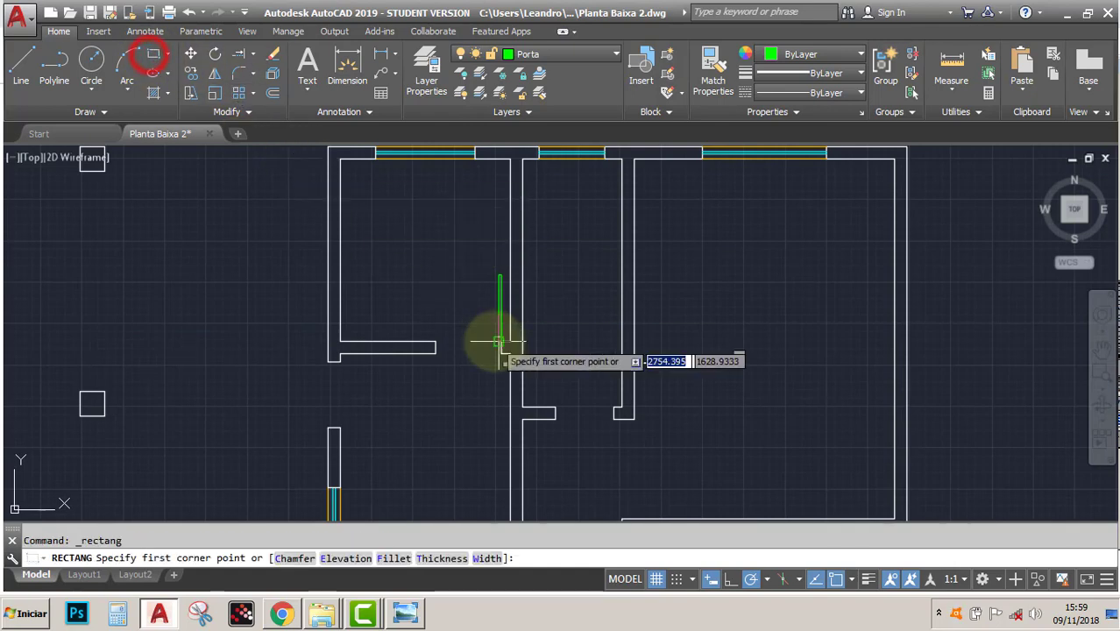
left_click(611, 405)
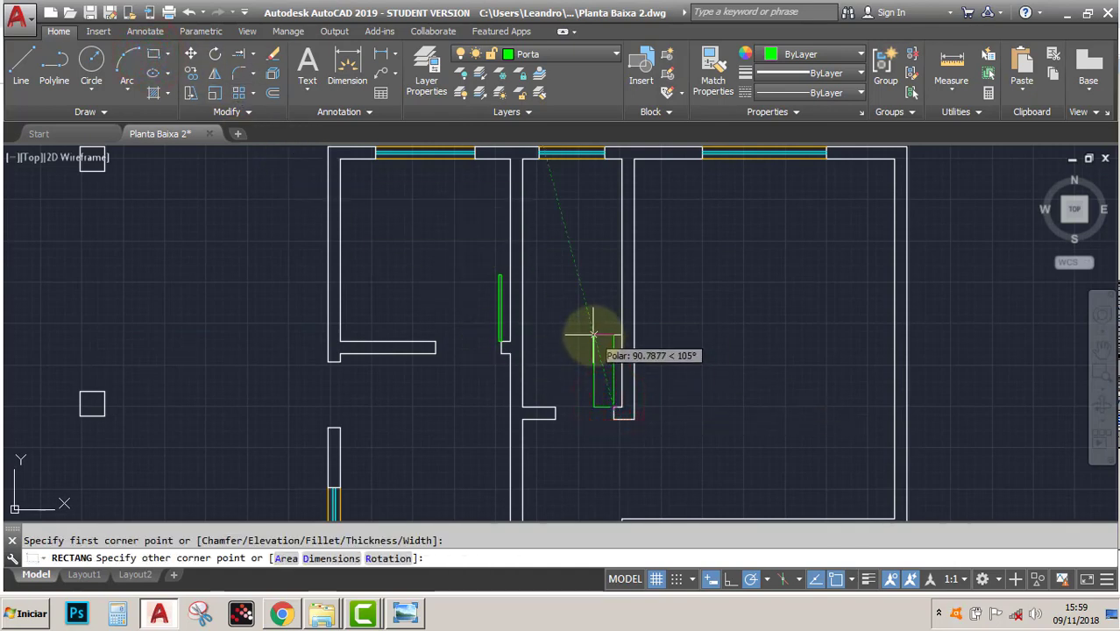
key("F8")
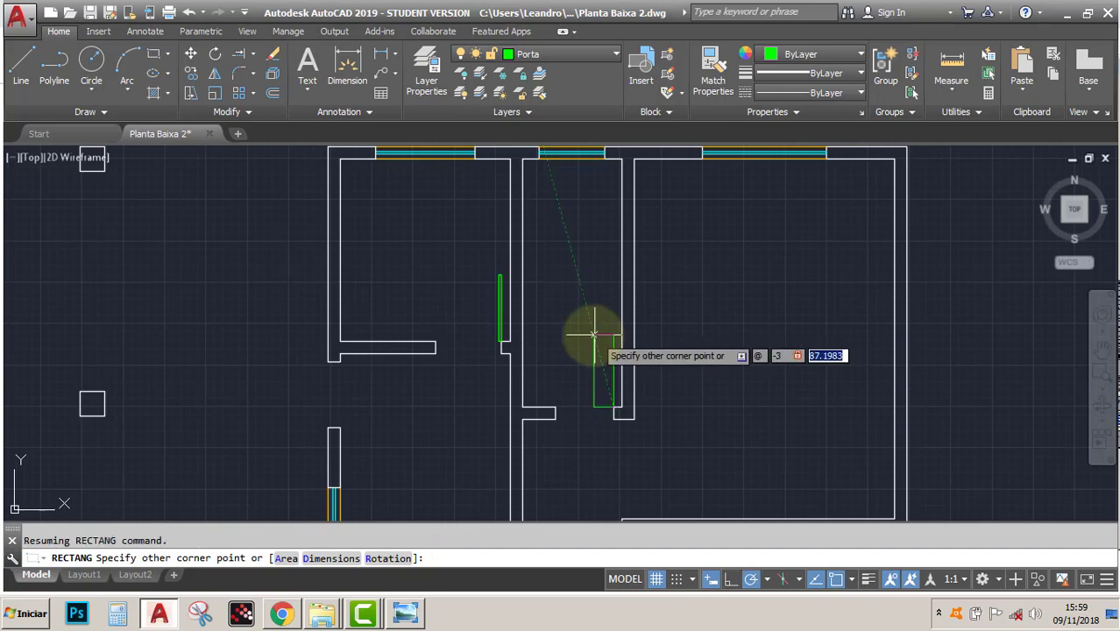
key("Return")
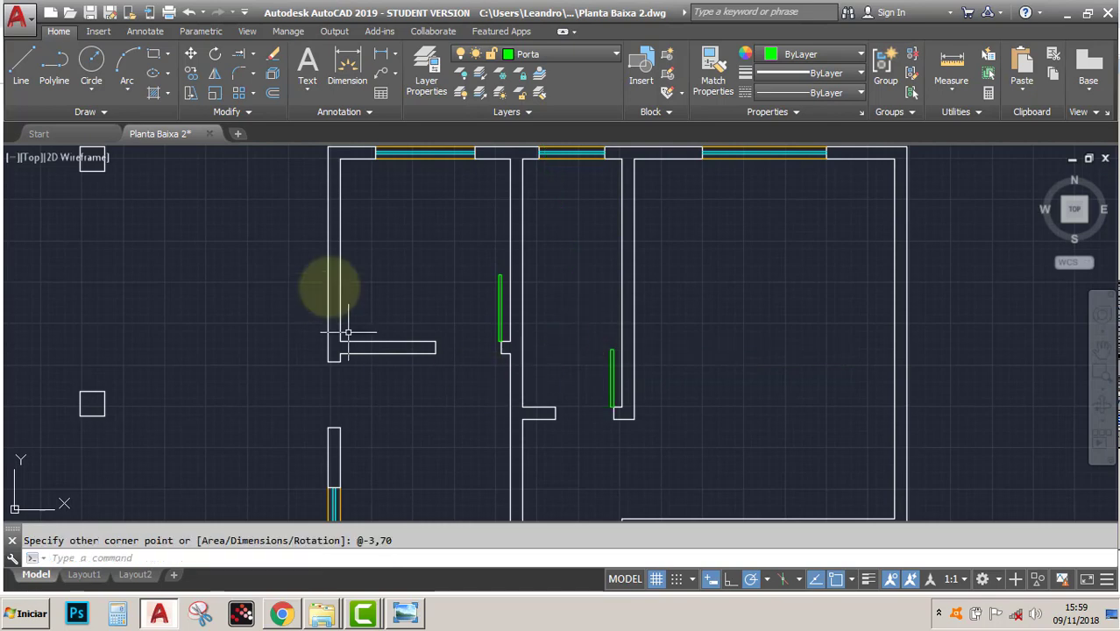
Make Porta Arco current and draw a start-end-direction swing arc from the upper-left room's door leaf tip to the opposite jamb's upper corner.
left_click(556, 57)
left_click(561, 209)
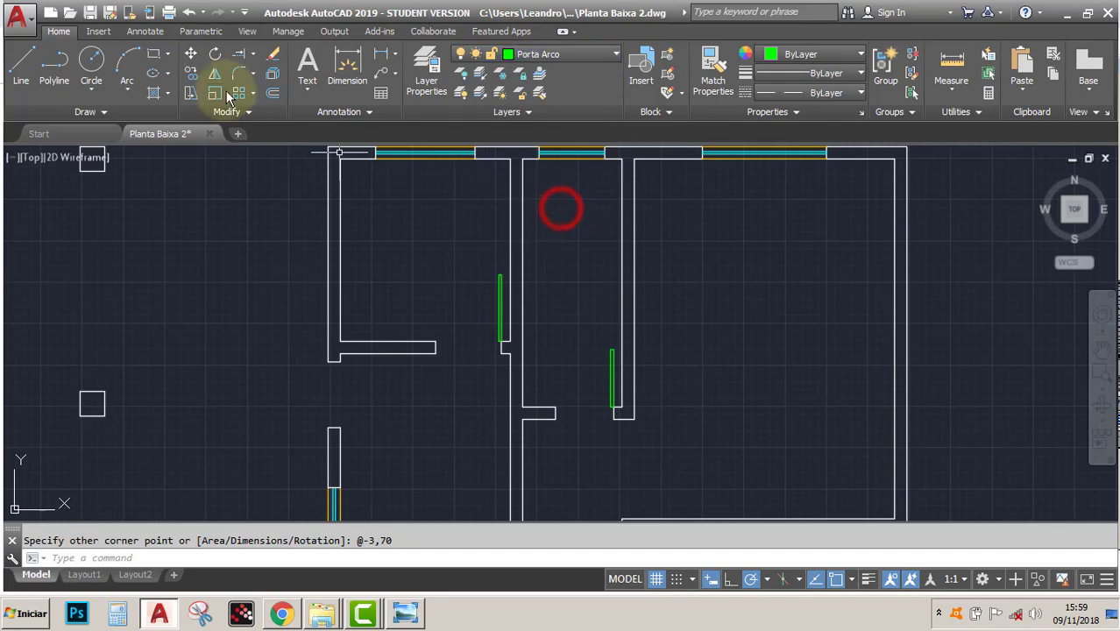
left_click(127, 86)
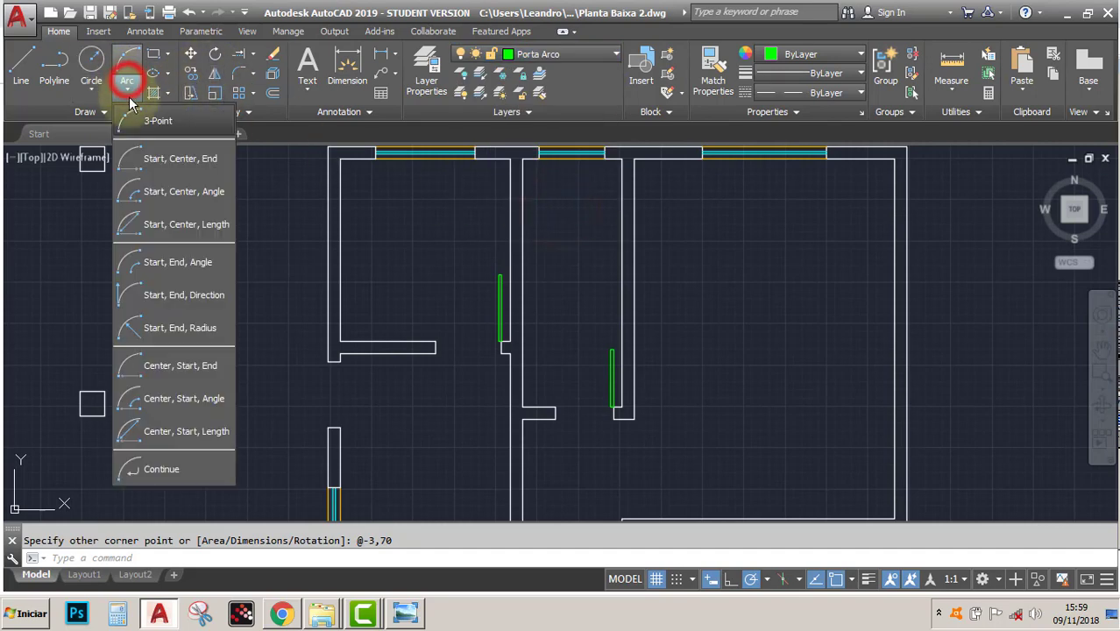
left_click(177, 293)
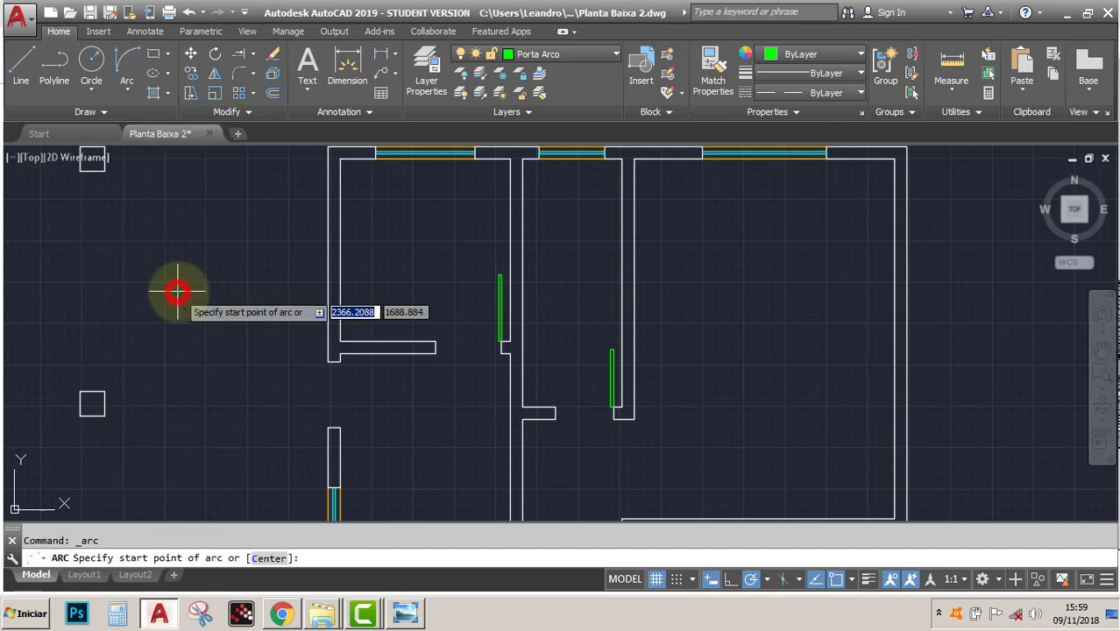
left_click(498, 281)
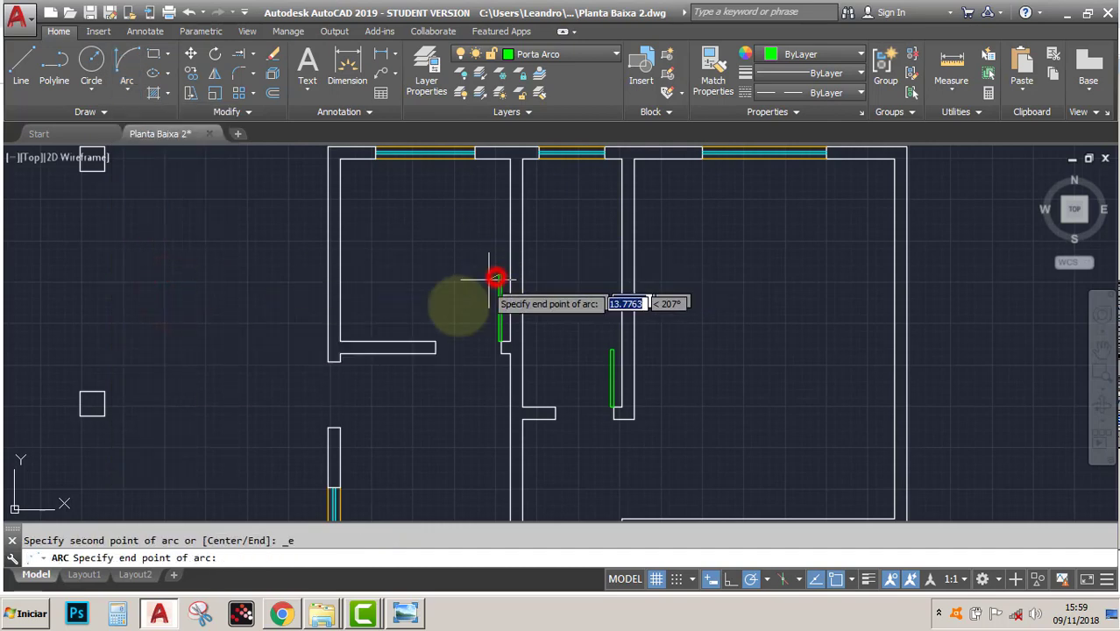
left_click(436, 341)
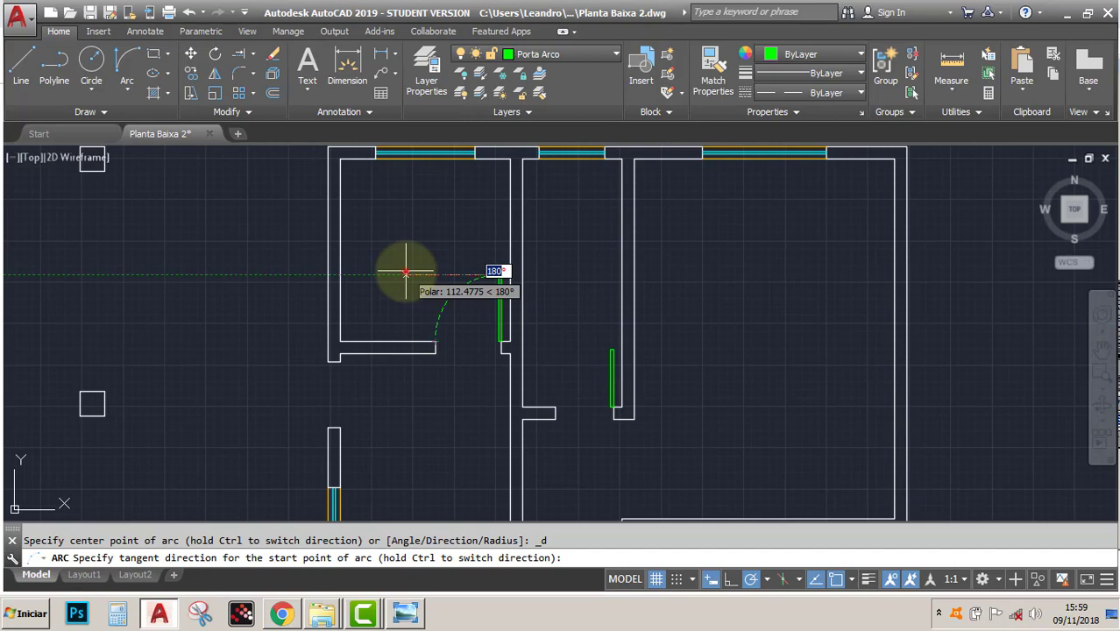
left_click(406, 273)
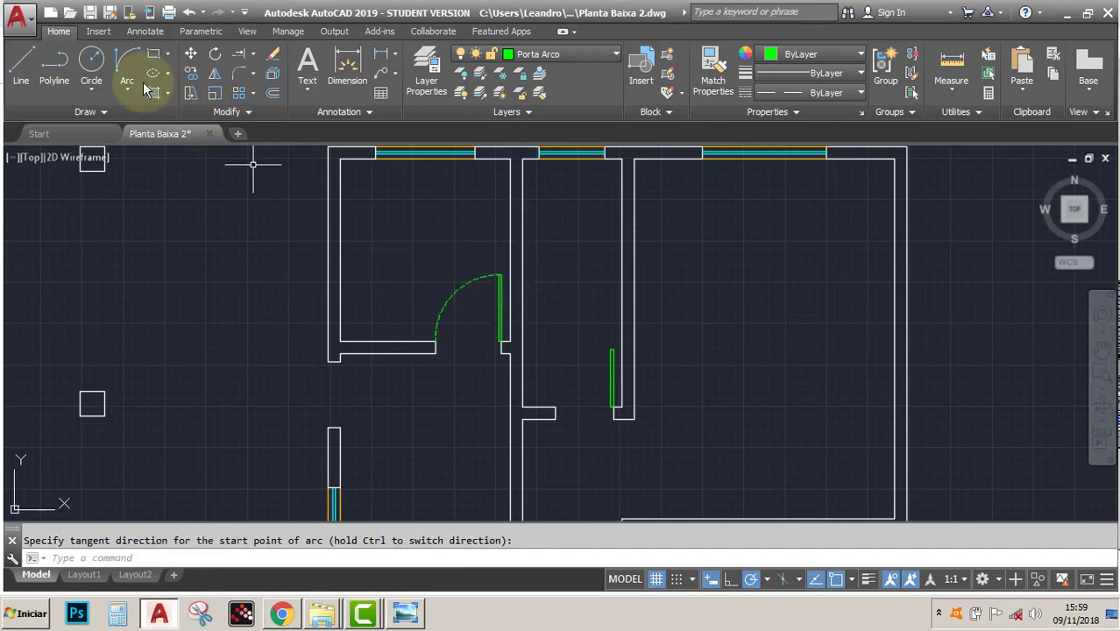
Draw a start-end-direction swing arc from the narrow middle room's door leaf tip to the opposite jamb's upper corner.
left_click(1102, 370)
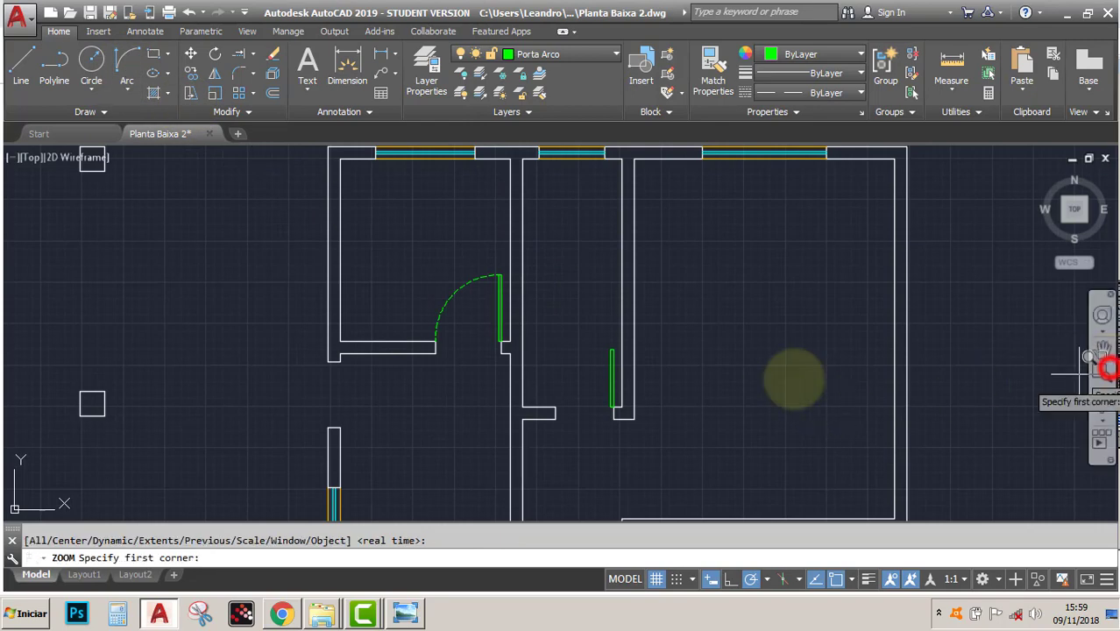
left_click(497, 331)
left_click(693, 453)
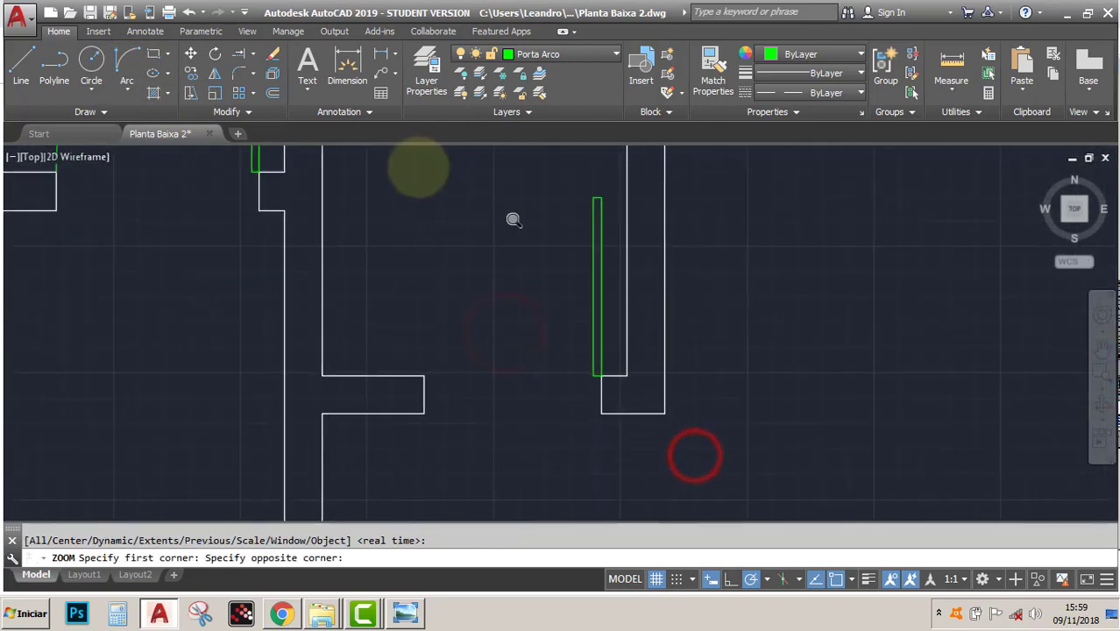
left_click(127, 59)
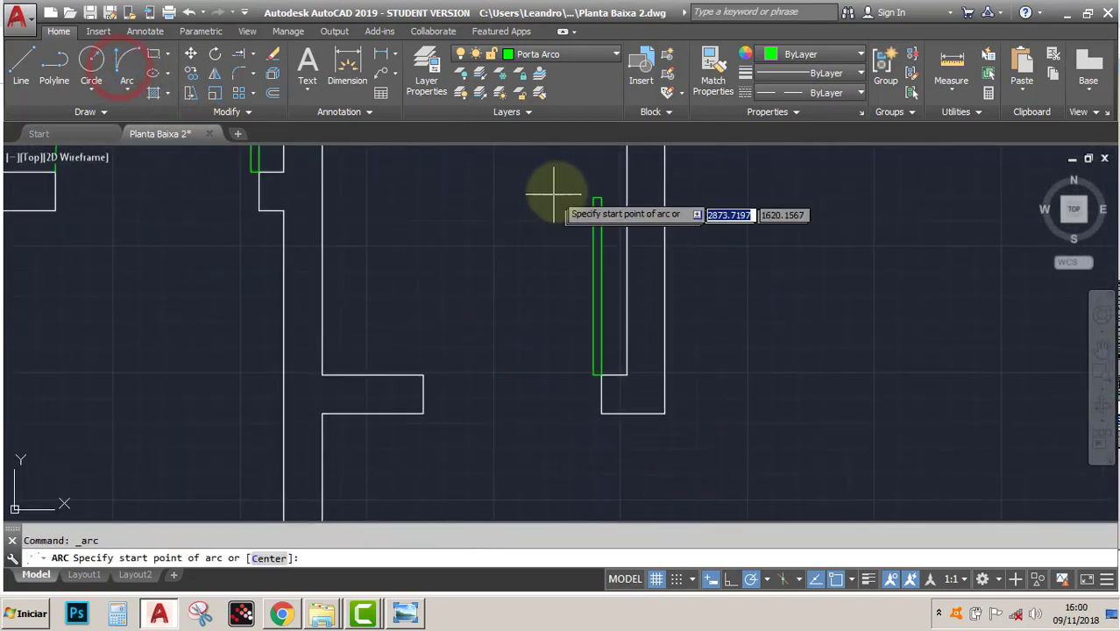
left_click(589, 196)
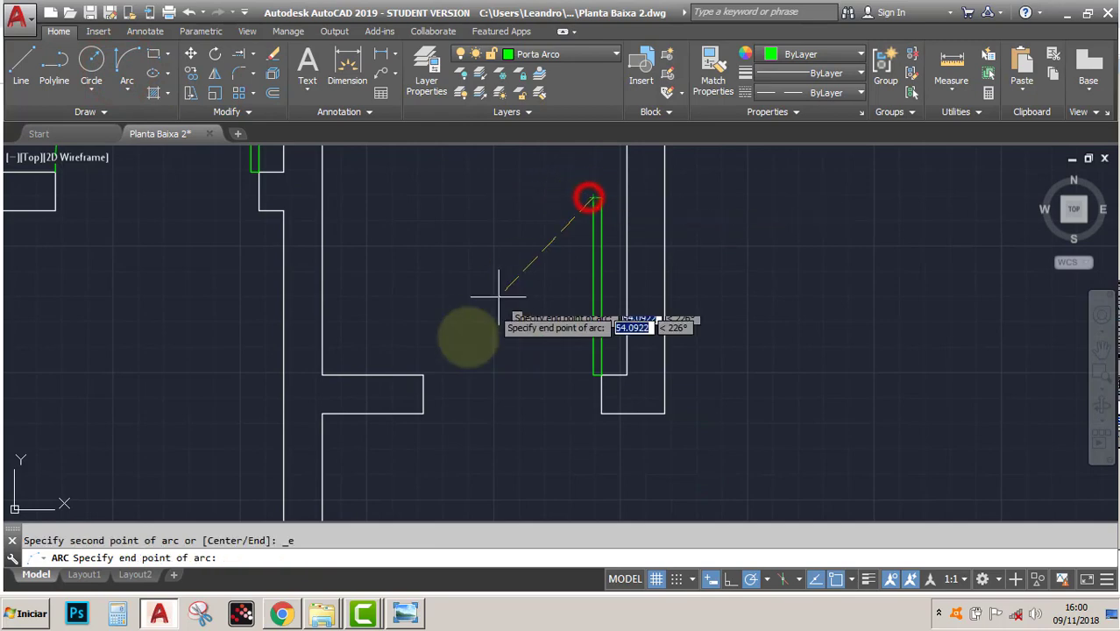
left_click(423, 375)
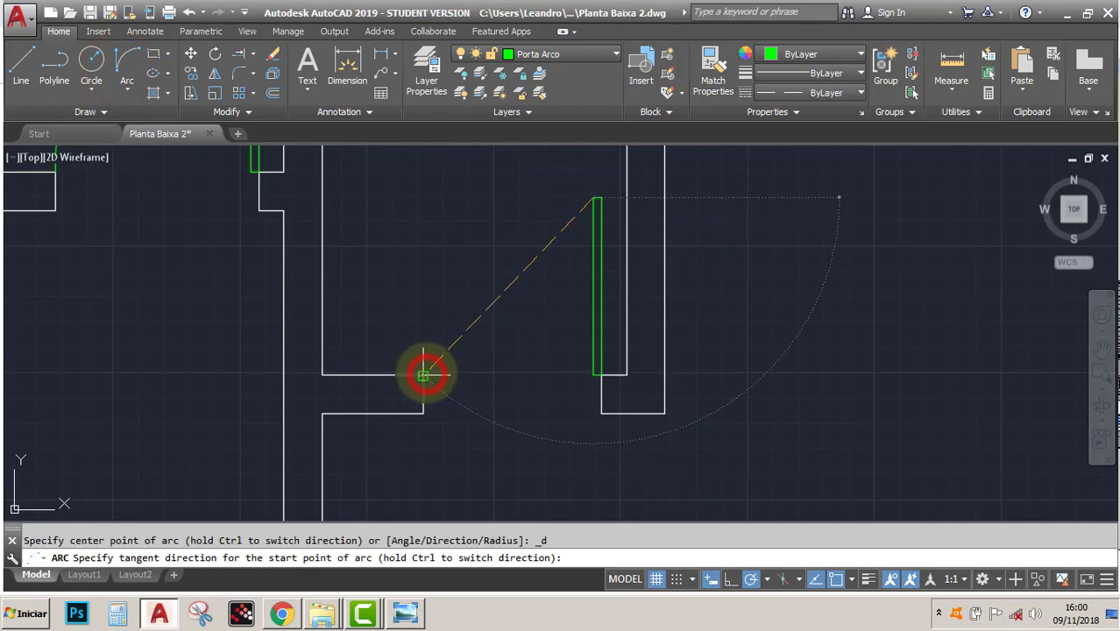
left_click(414, 194)
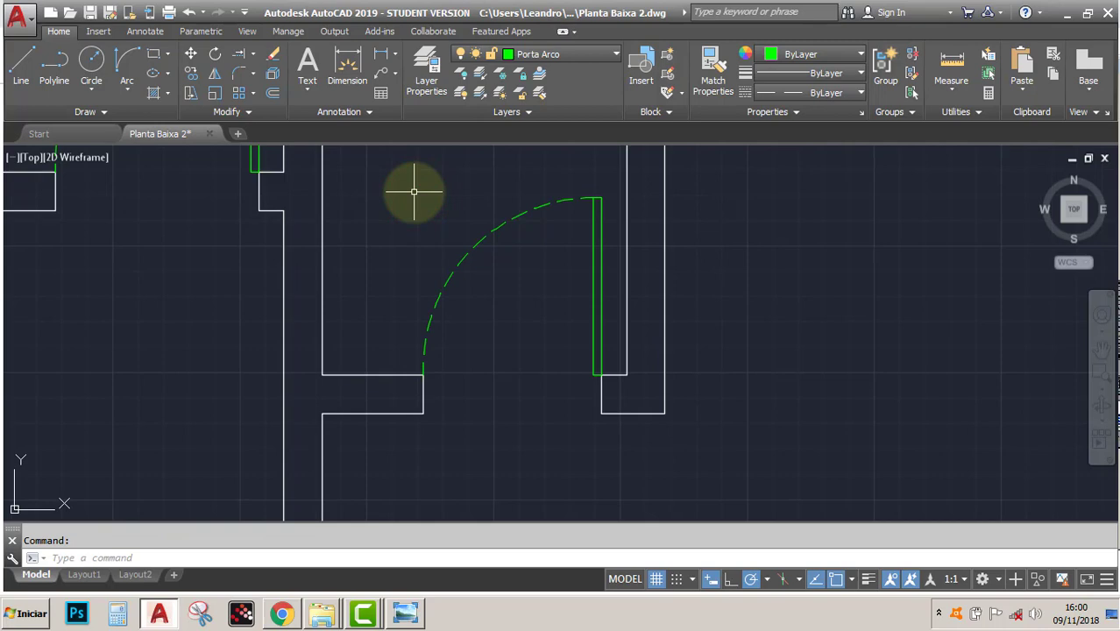
left_click(1102, 385)
left_click(1073, 540)
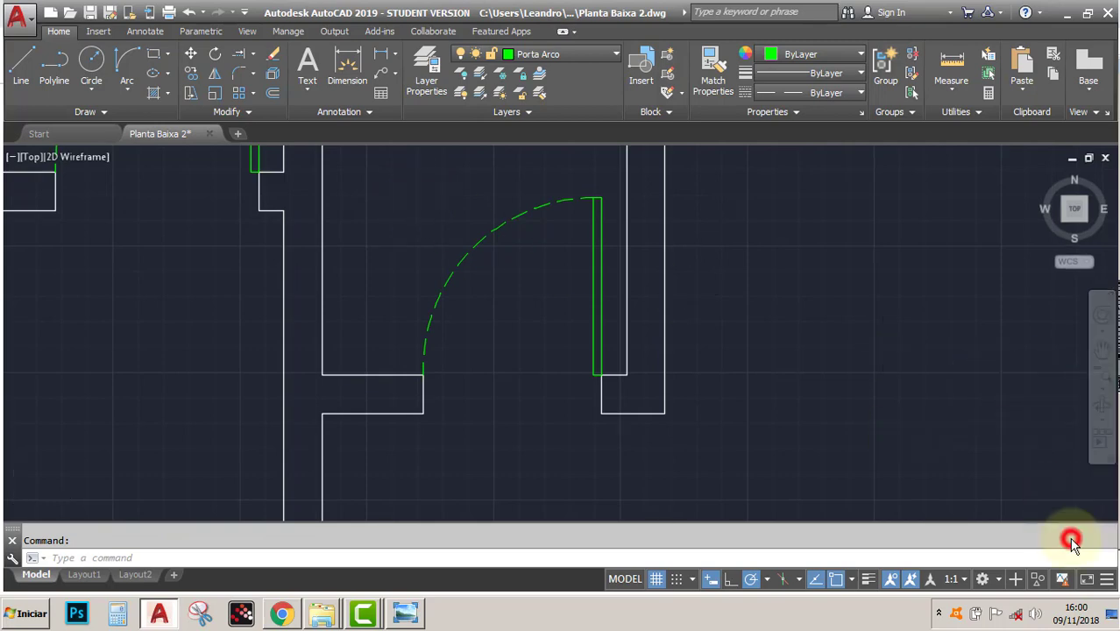
left_click(1102, 349)
mouse_move(450, 351)
left_mouse_down()
mouse_move(725, 388)
mouse_move(599, 399)
left_mouse_up()
key("Escape")
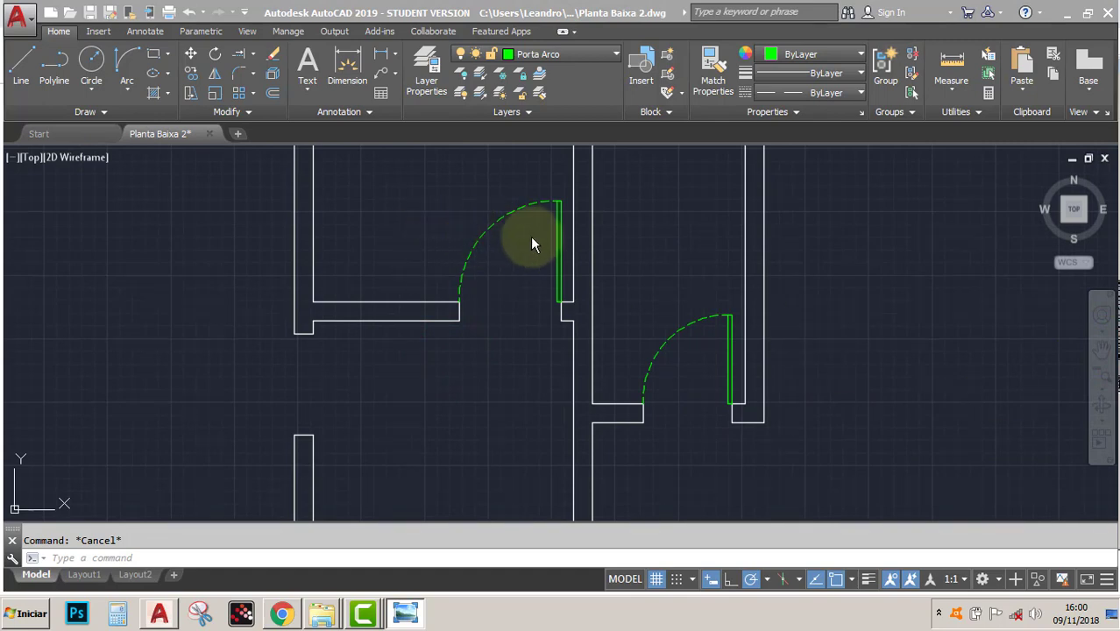
left_click(564, 247)
left_click(368, 220)
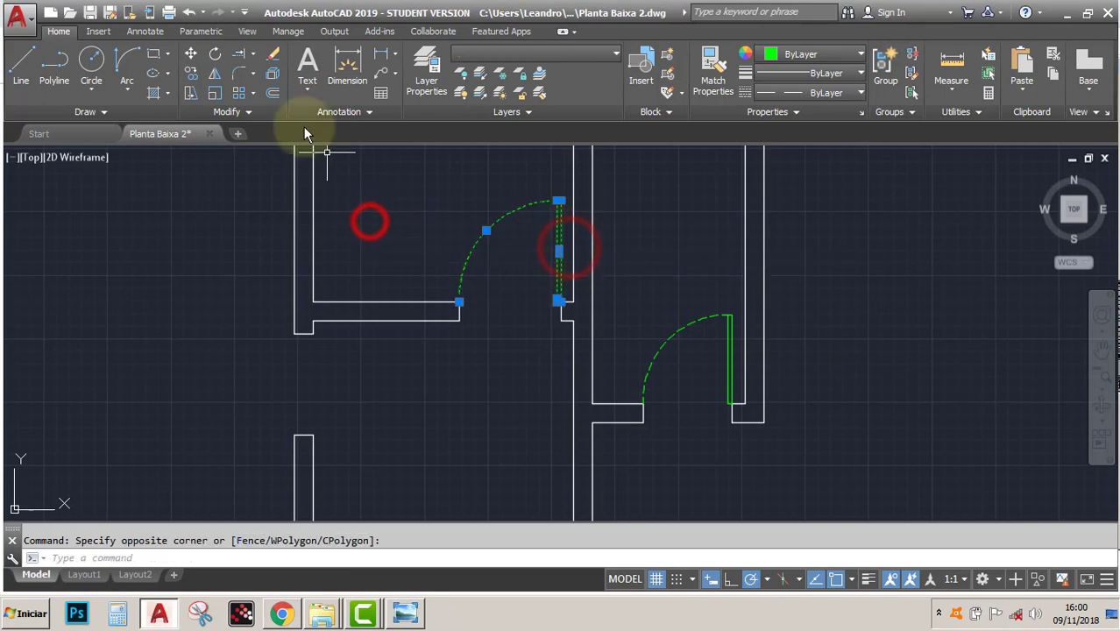
left_click(192, 74)
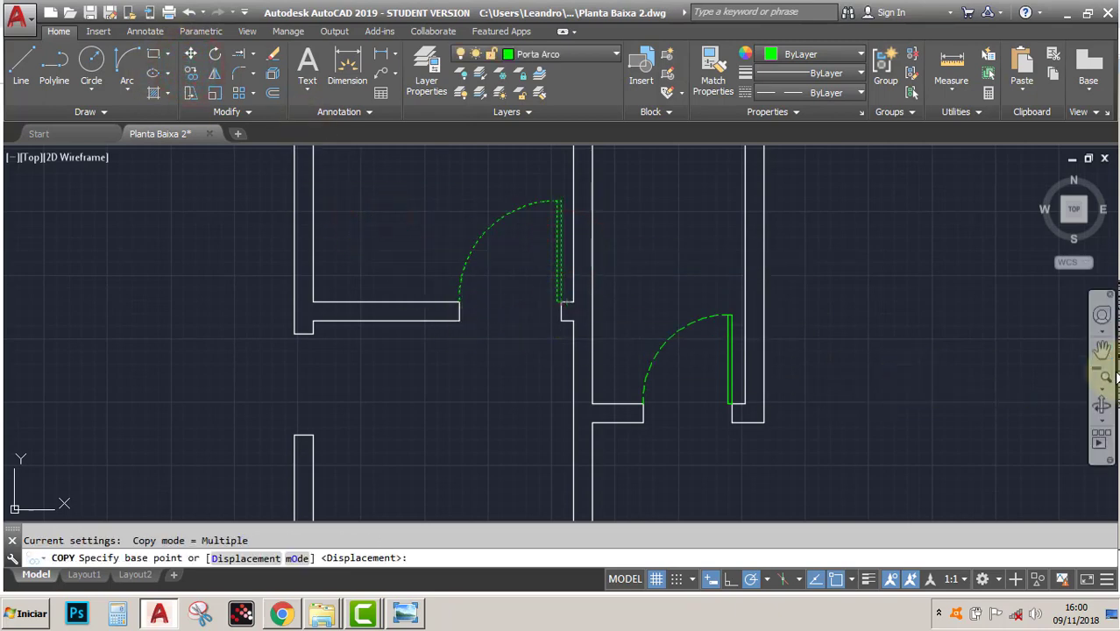
left_click(1103, 385)
left_click(1093, 417)
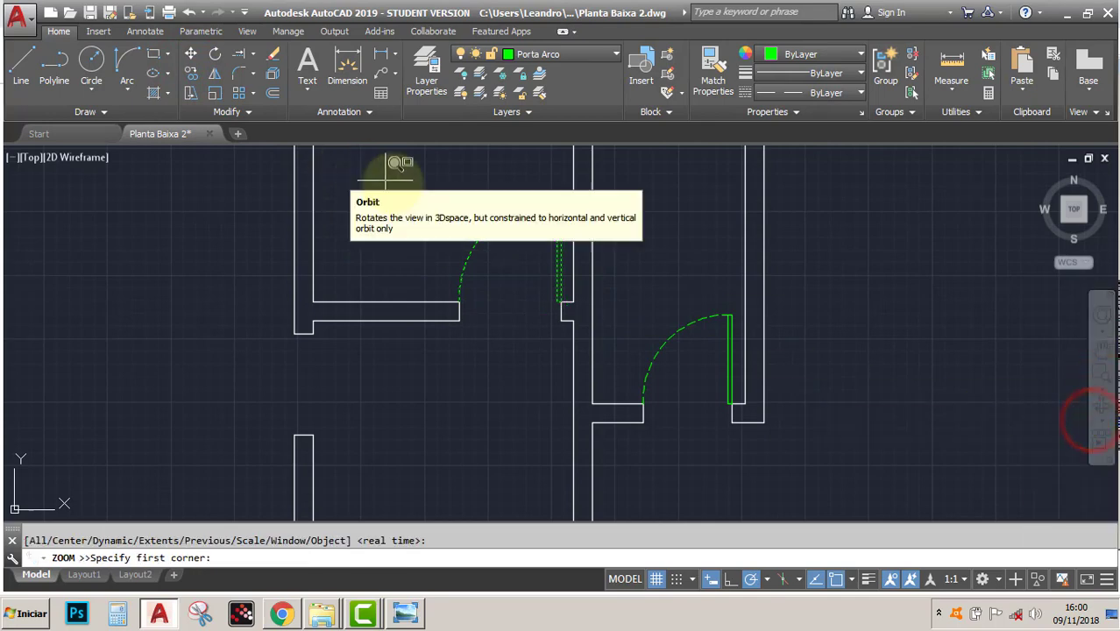
left_click(394, 181)
left_click(615, 380)
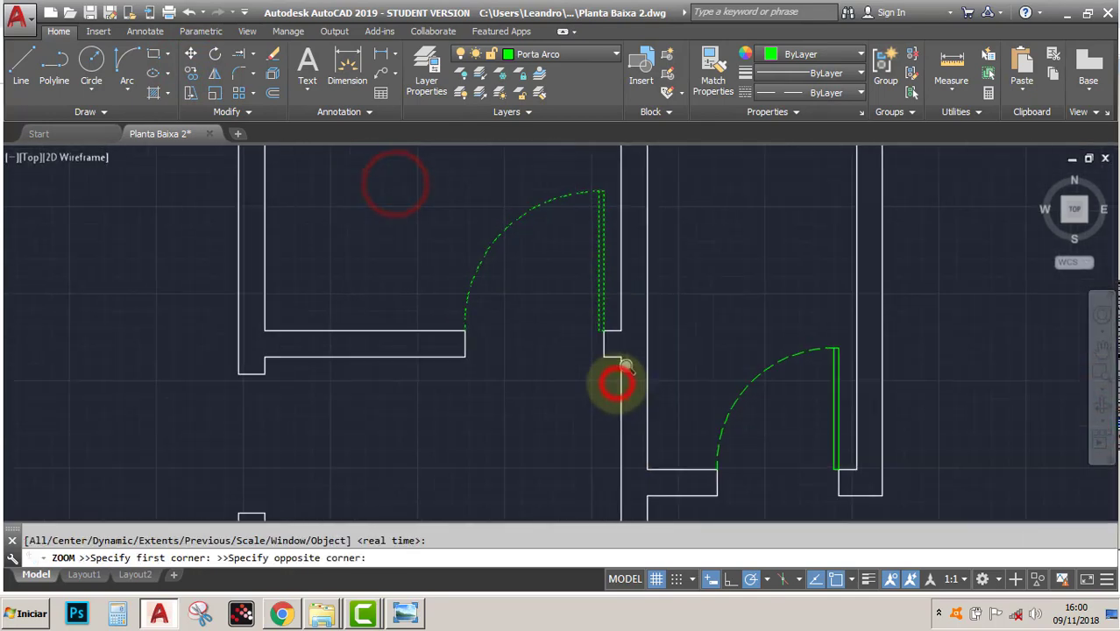
Copy the upper-left room's door leaf and arc from the leaf's lower hinge corner to the inner corner of the left-wall opening's upper jamb.
left_click(192, 76)
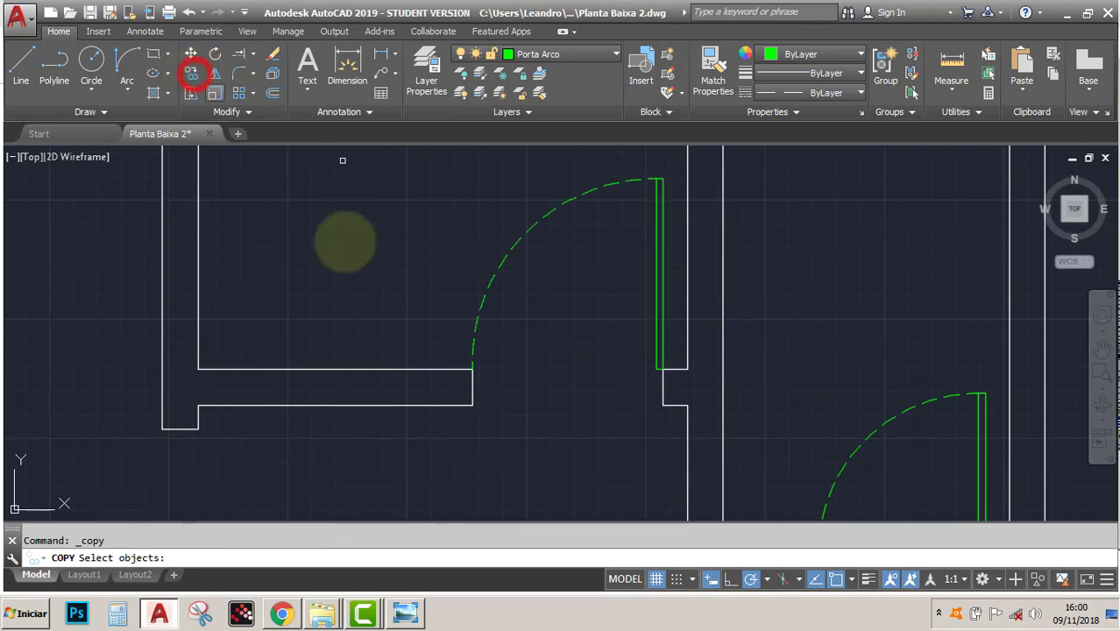
left_click(669, 338)
left_click(439, 260)
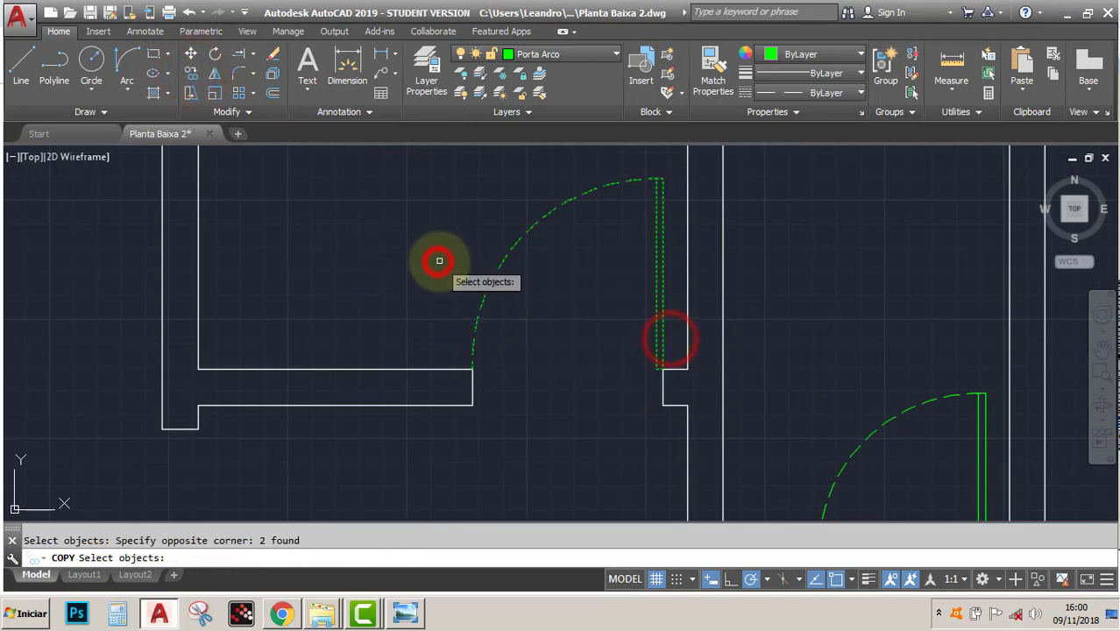
key("Return")
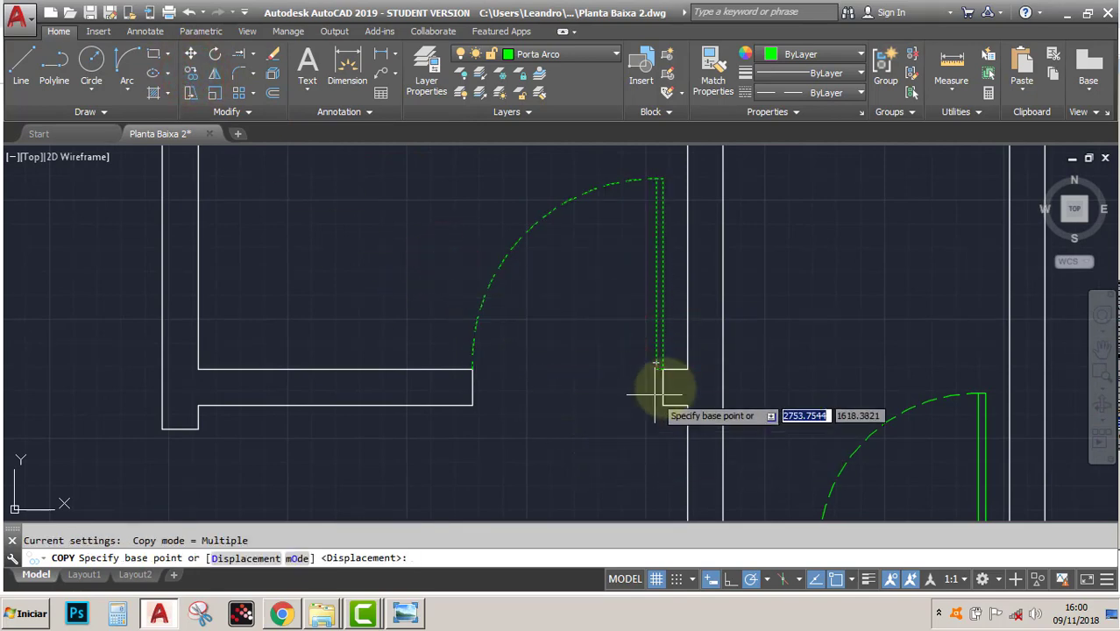
left_click(657, 364)
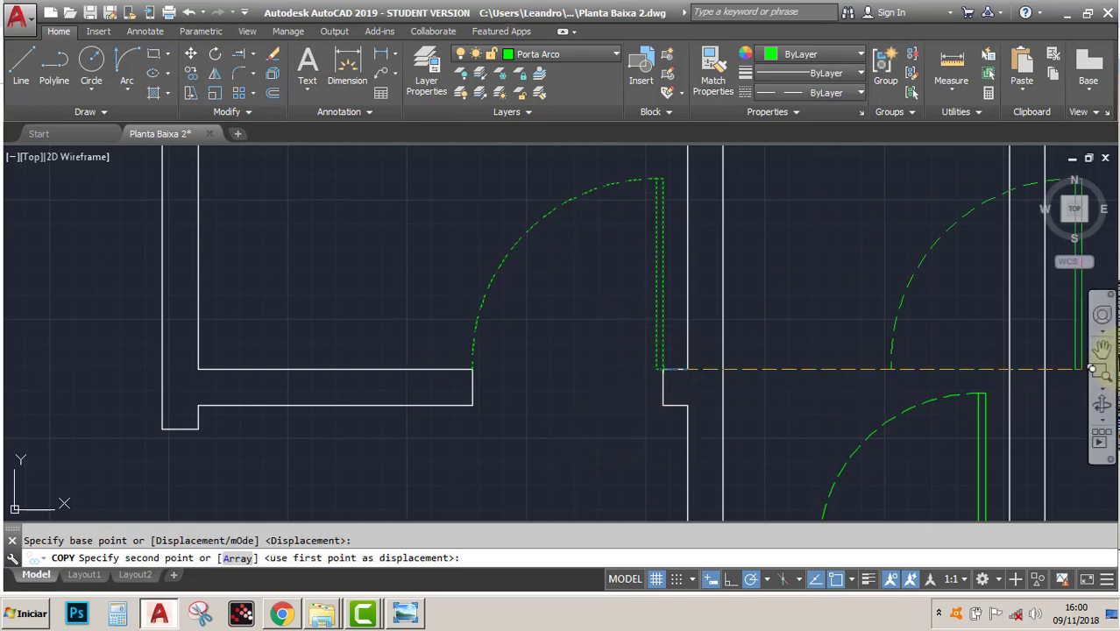
left_click(1104, 352)
mouse_move(542, 328)
left_mouse_down()
mouse_move(702, 180)
mouse_move(809, 128)
left_mouse_up()
left_click_drag(548, 407, 545, 325)
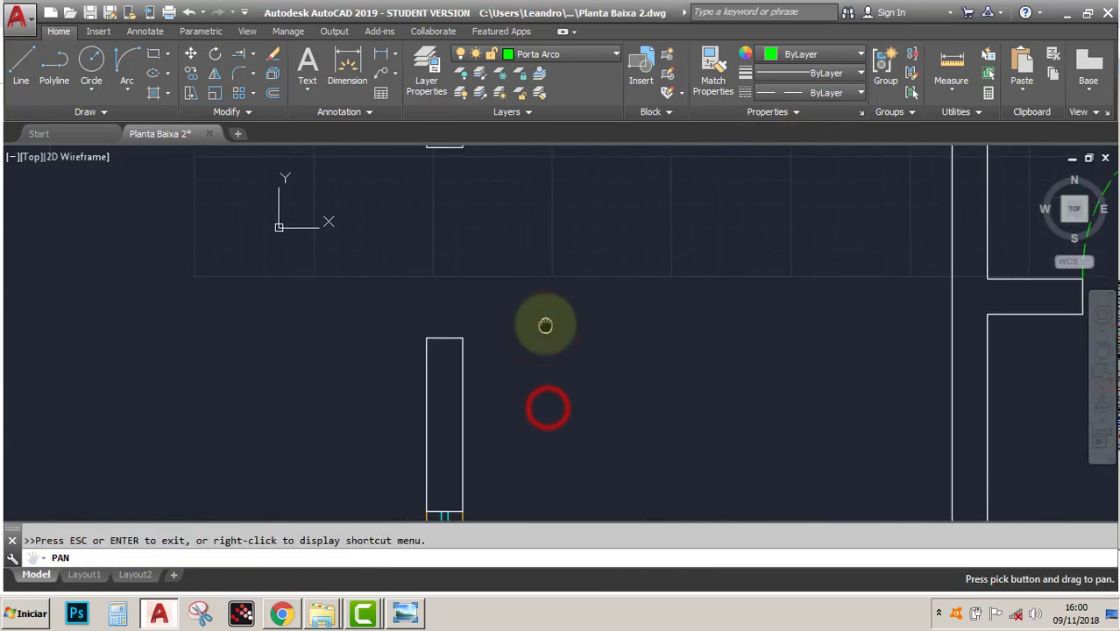
left_click_drag(525, 253, 525, 325)
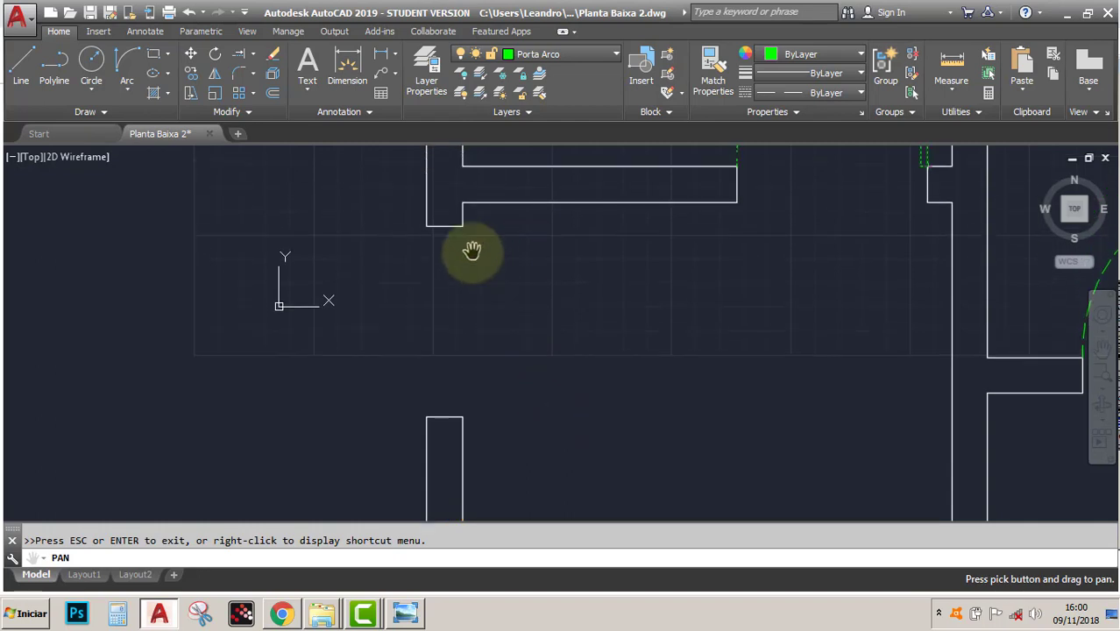
key("Escape")
left_click(460, 226)
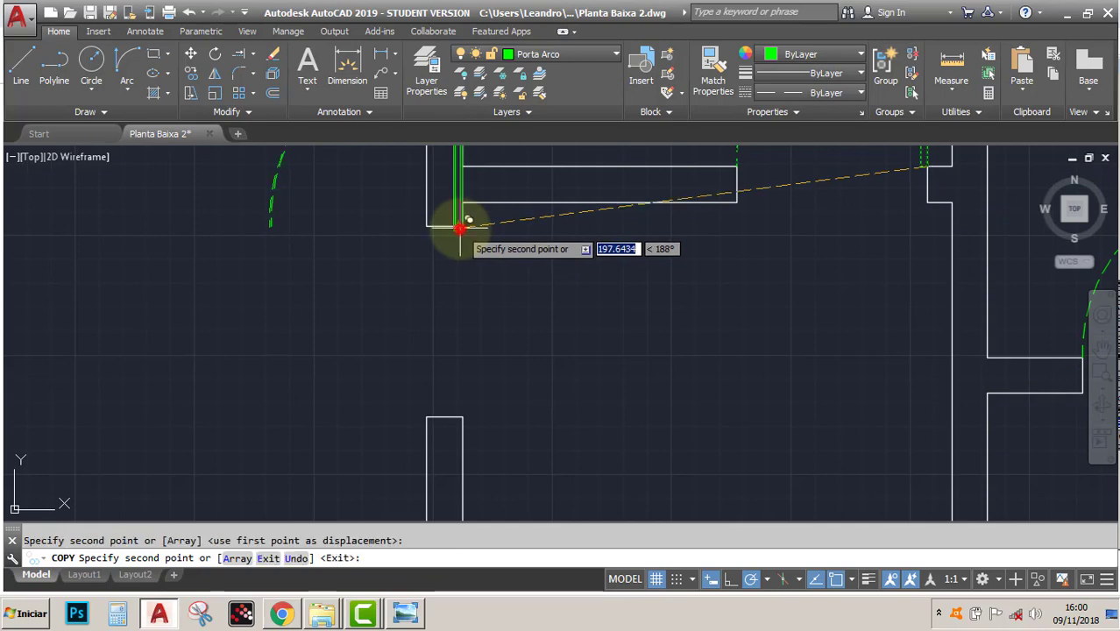
Place door copies at the lower doorway's left jamb upper corner and at the left corner of the adjacent vertical opening's lower jamb.
left_click(1100, 351)
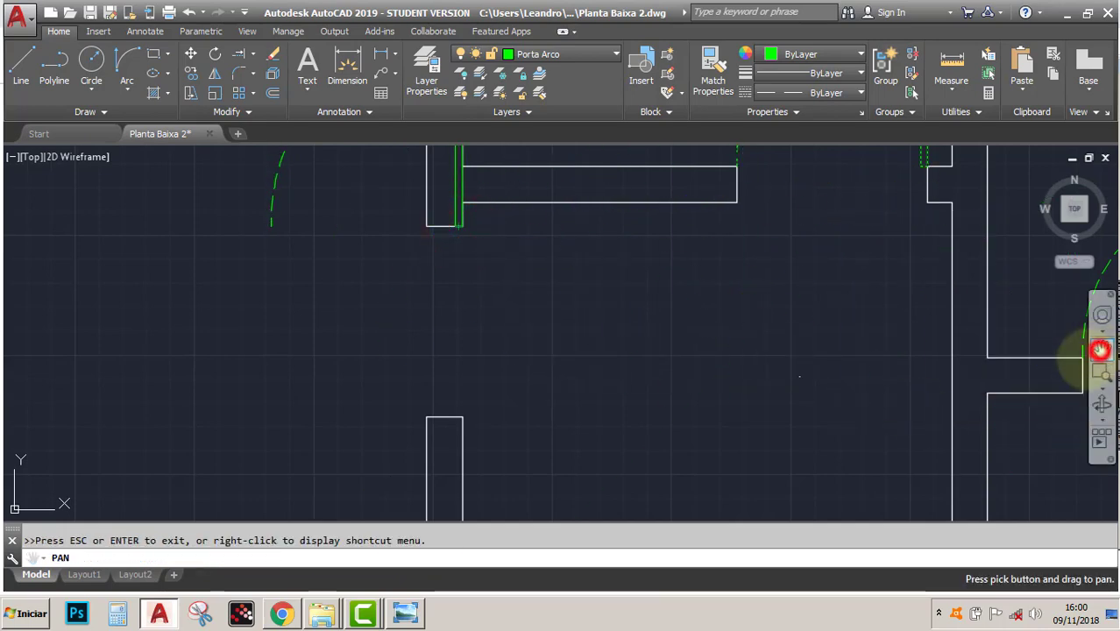
left_click_drag(857, 460, 682, 232)
left_click_drag(815, 513, 736, 263)
mouse_move(788, 527)
left_mouse_down()
mouse_move(771, 256)
mouse_move(775, 370)
mouse_move(725, 170)
mouse_move(659, 275)
left_mouse_up()
key("Escape")
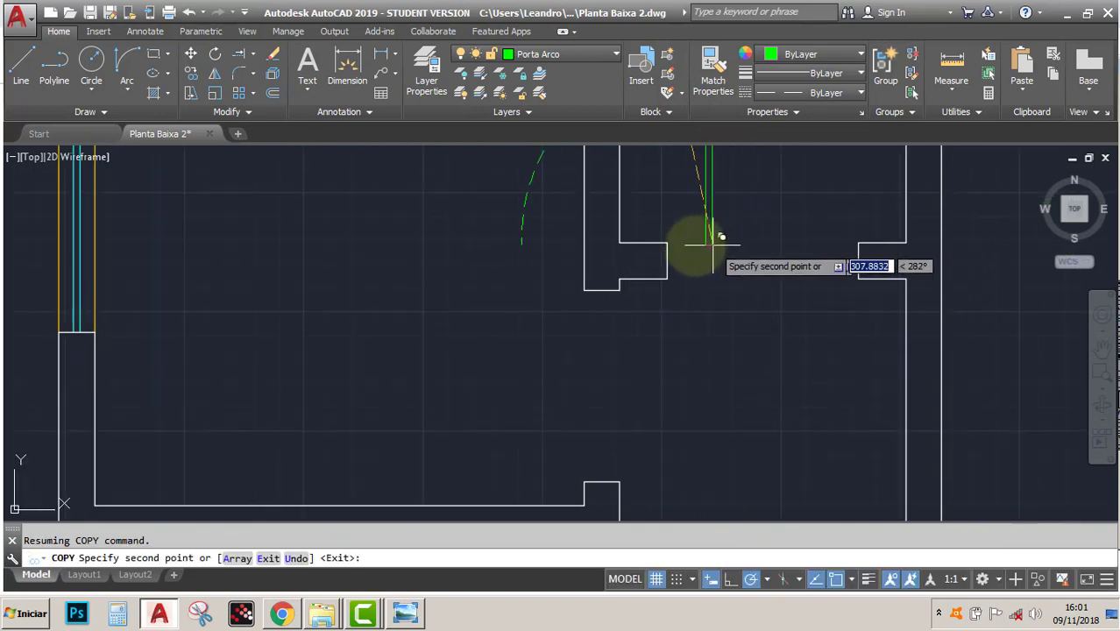
left_click(665, 243)
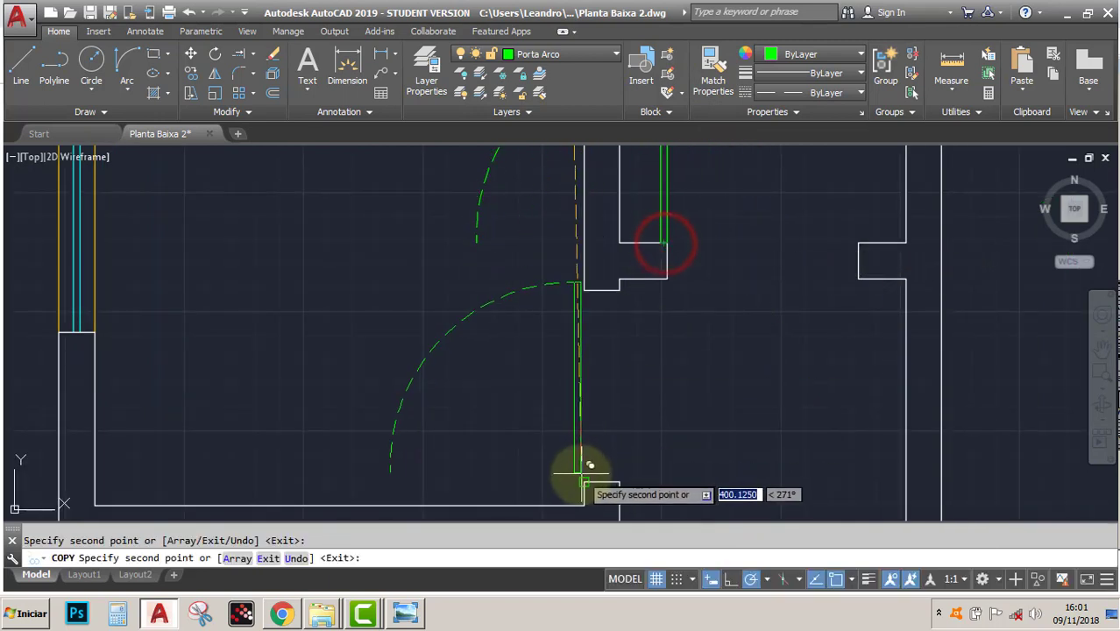
left_click(583, 480)
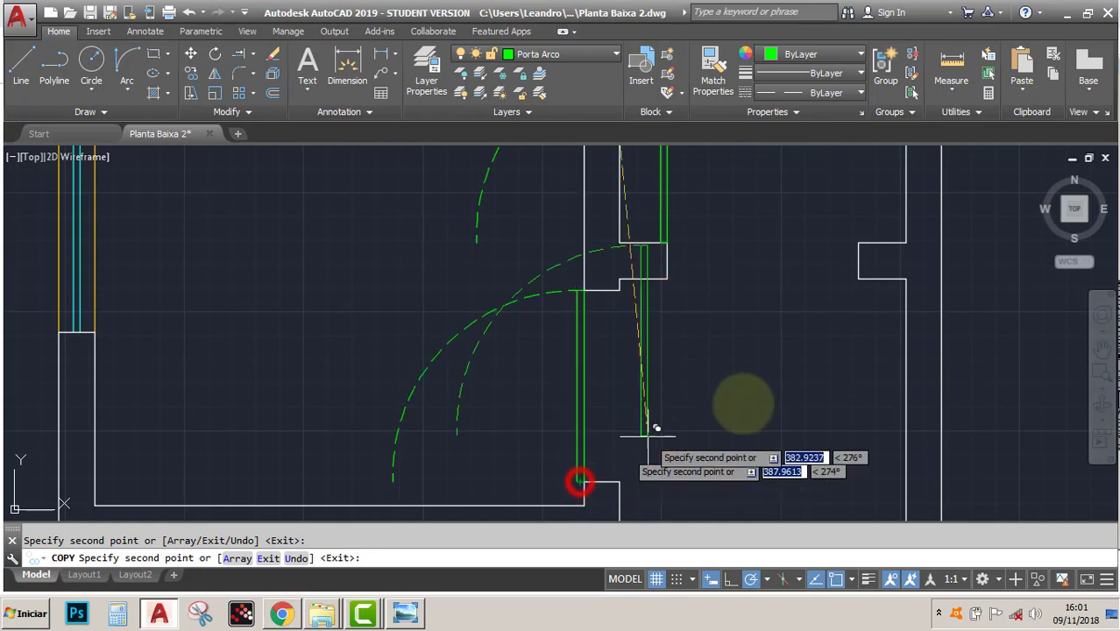
Place another door copy at the upper corner of the left jamb in the doorway at the end of the long vertical wall.
left_click(1105, 350)
left_click_drag(770, 417, 645, 248)
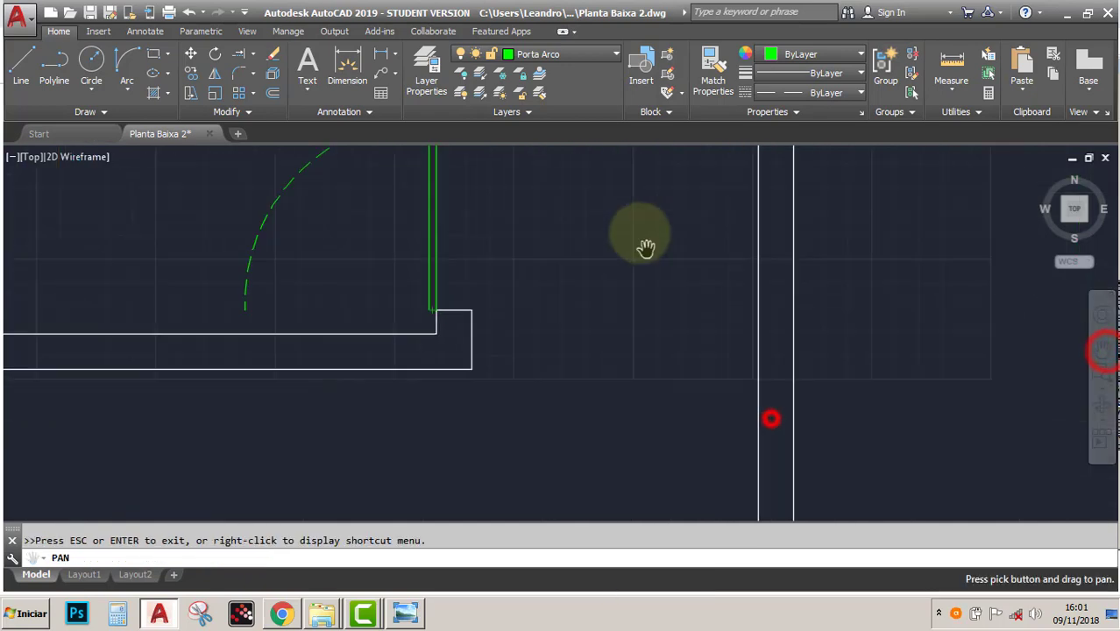
left_click_drag(802, 478, 648, 198)
mouse_move(740, 368)
left_mouse_down()
mouse_move(629, 277)
mouse_move(592, 391)
left_mouse_up()
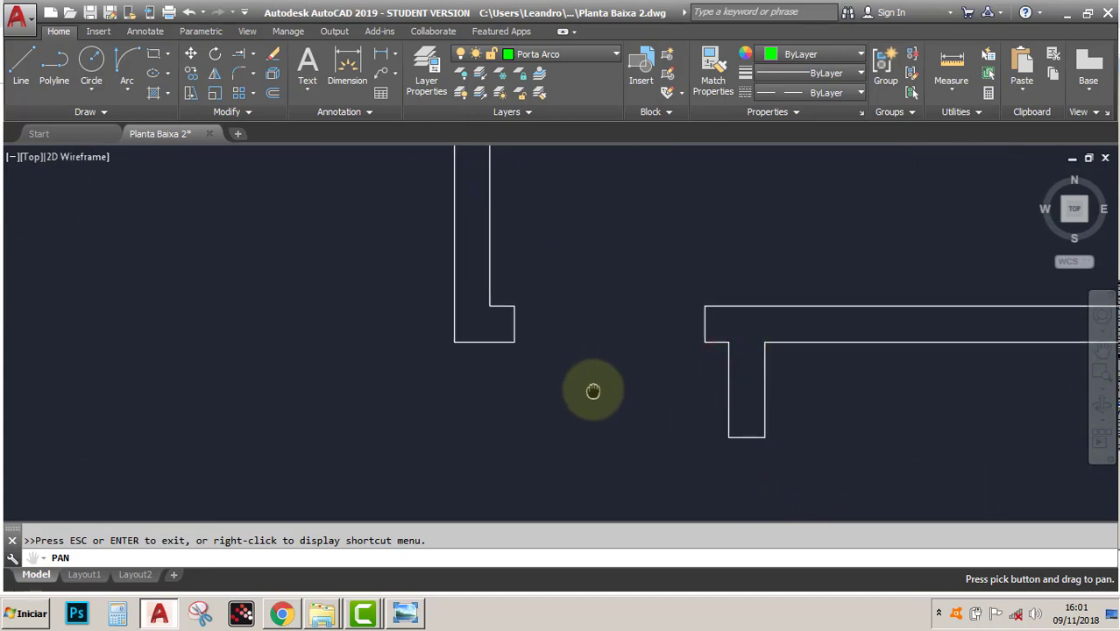
key("Escape")
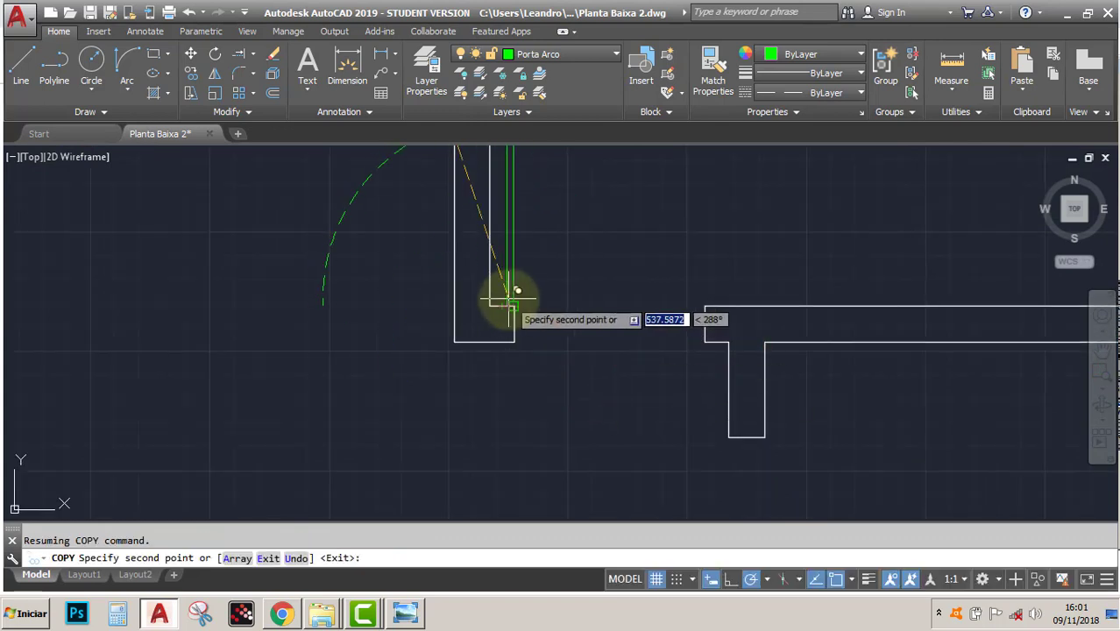
Place another door copy at the lower corner of the left jamb in the next doorway further down the plan.
left_click(1103, 351)
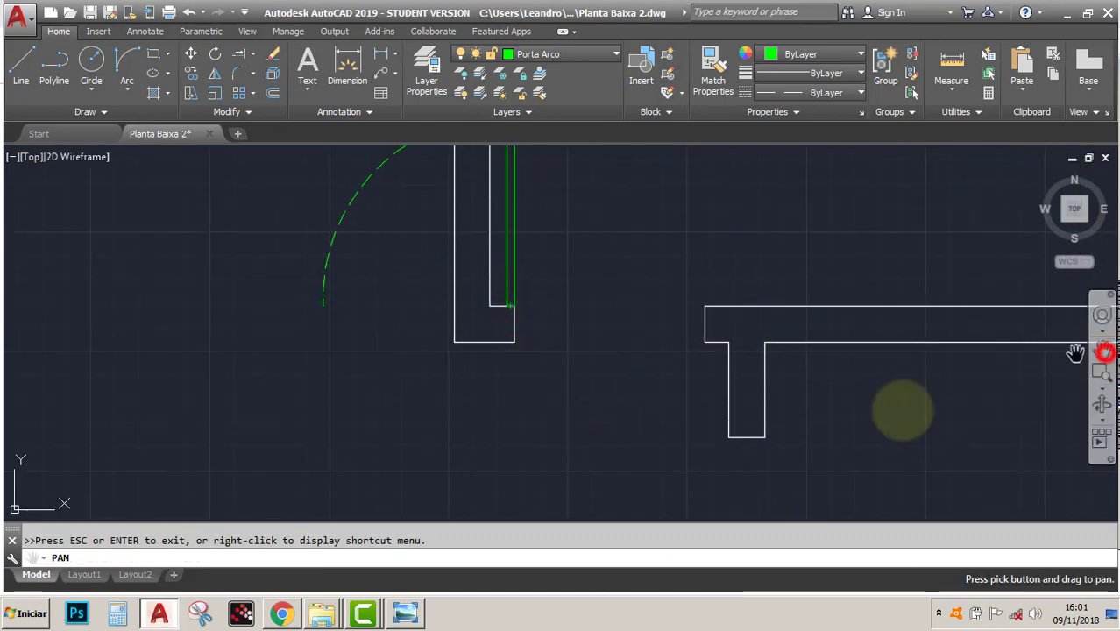
left_click_drag(727, 454, 767, 322)
left_click_drag(799, 411, 763, 313)
key("Escape")
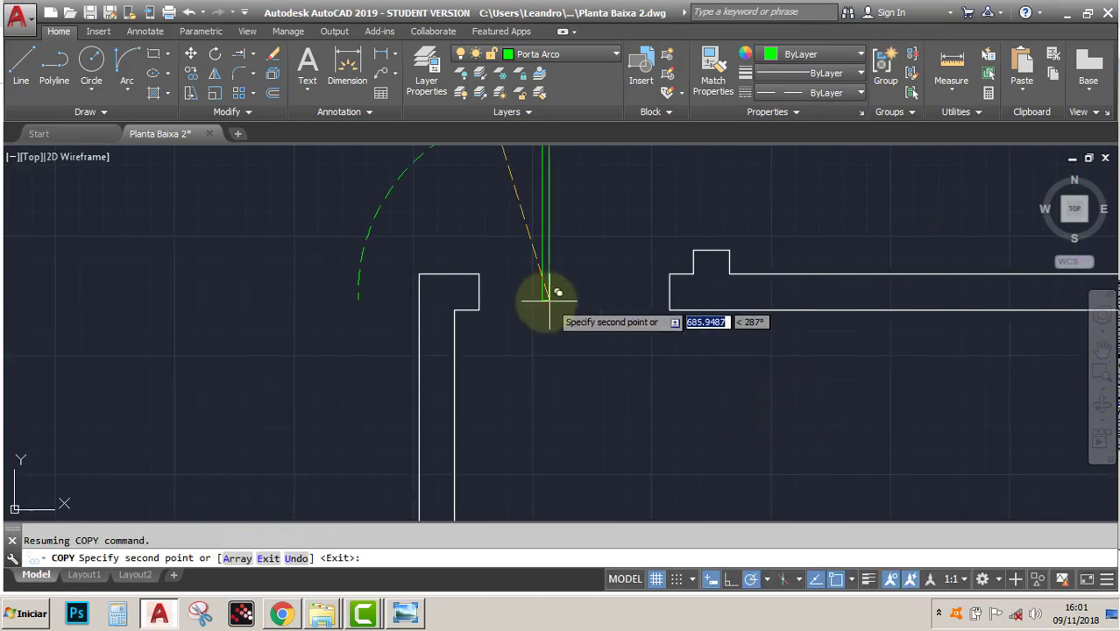
left_click(474, 314)
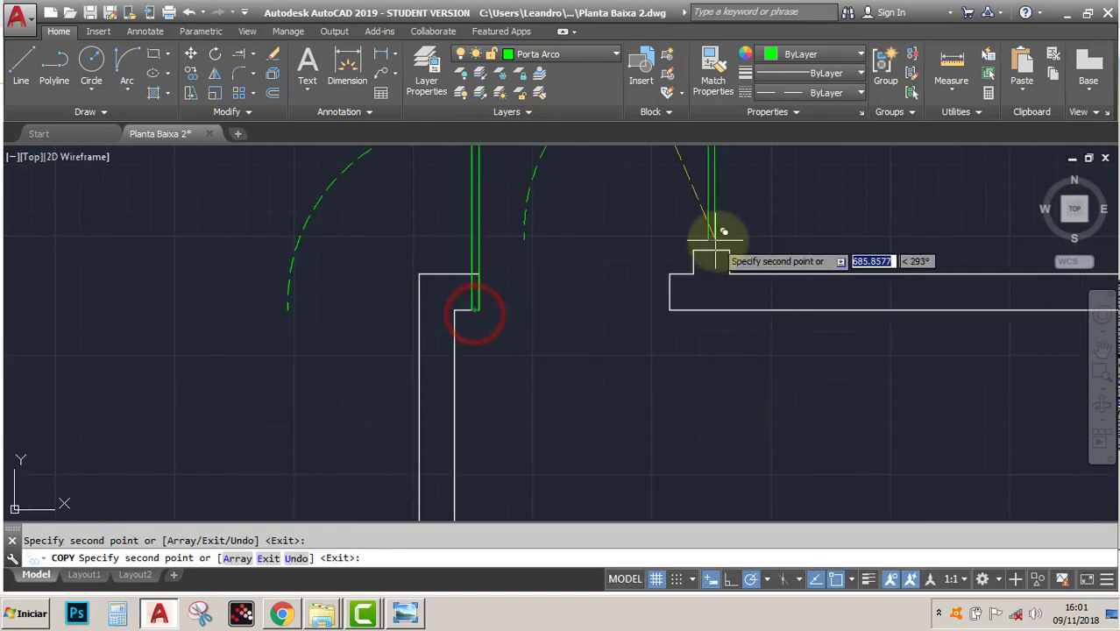
Place the last door copy at the inner upper corner of the lower jamb, beside the plan's bottom wall window, and finish copying.
left_click(1099, 352)
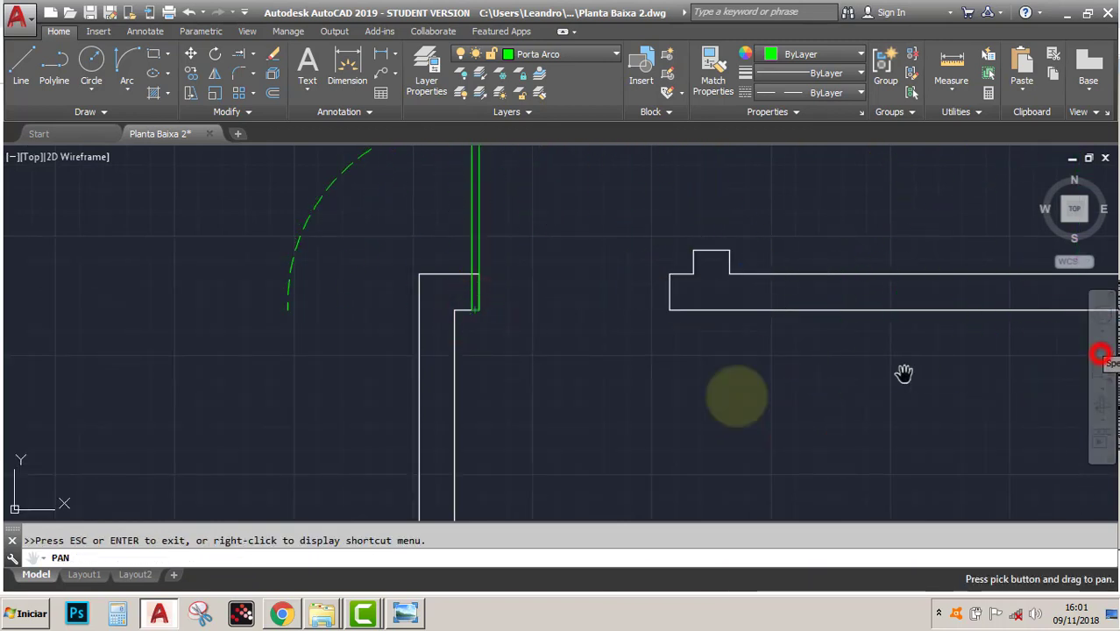
mouse_move(593, 412)
left_mouse_down()
mouse_move(1026, 289)
mouse_move(890, 238)
mouse_move(903, 92)
left_mouse_up()
mouse_move(880, 191)
left_mouse_down()
mouse_move(826, 376)
mouse_move(824, 217)
left_mouse_up()
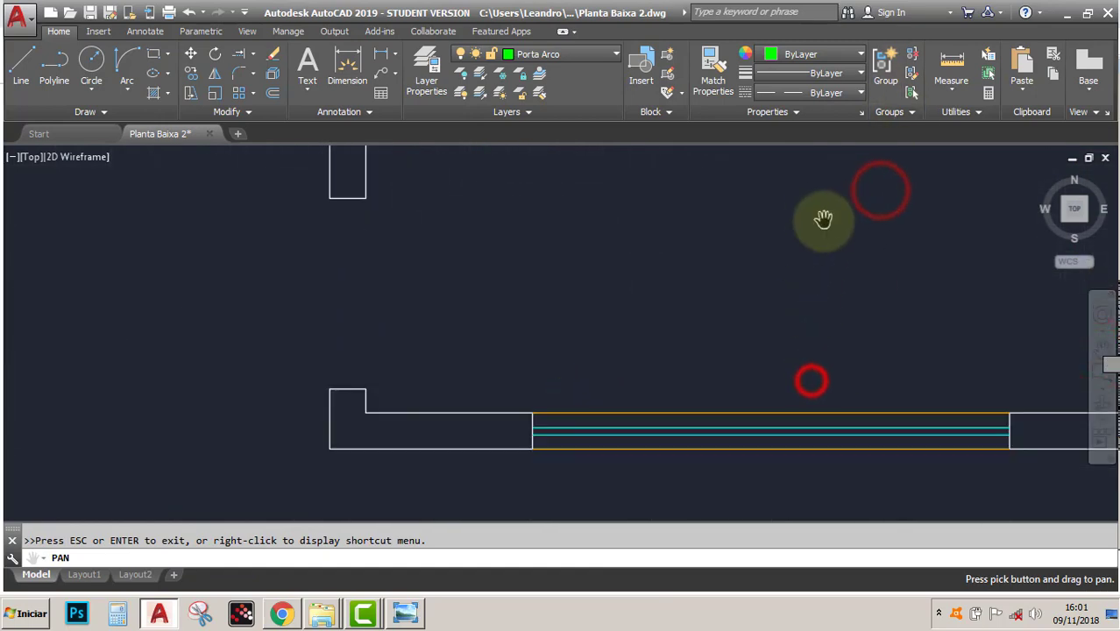
key("Escape")
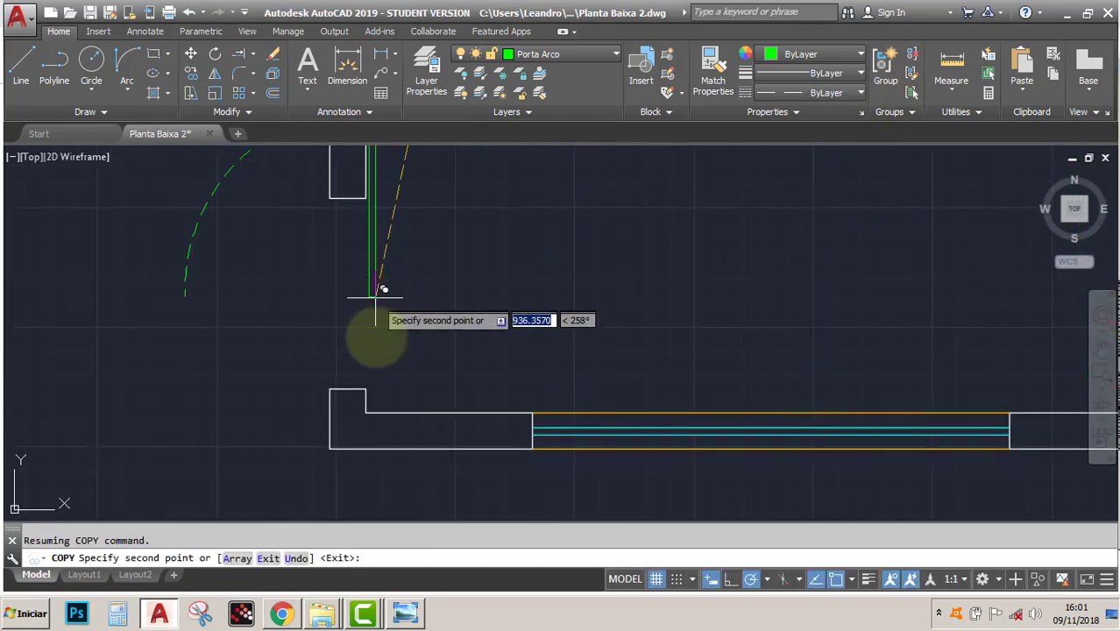
left_click(364, 381)
key("Escape")
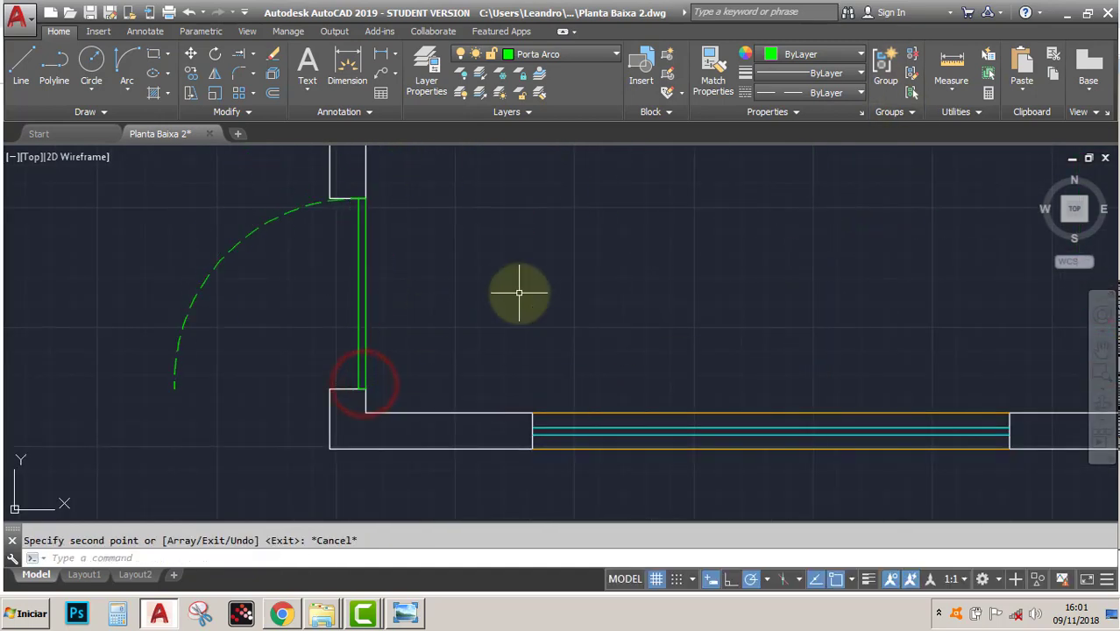
Mirror the left-wall opening's door leaf and arc across a 45° line through the leaf's lower right corner, erasing the source objects.
left_click(1103, 386)
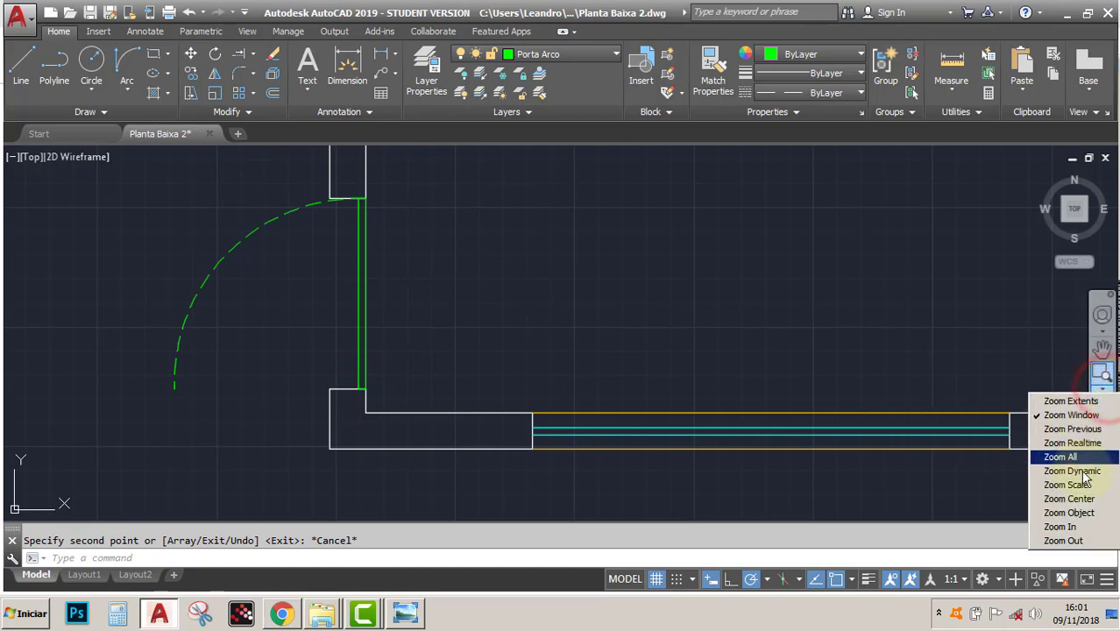
left_click(1063, 541)
left_click(1101, 353)
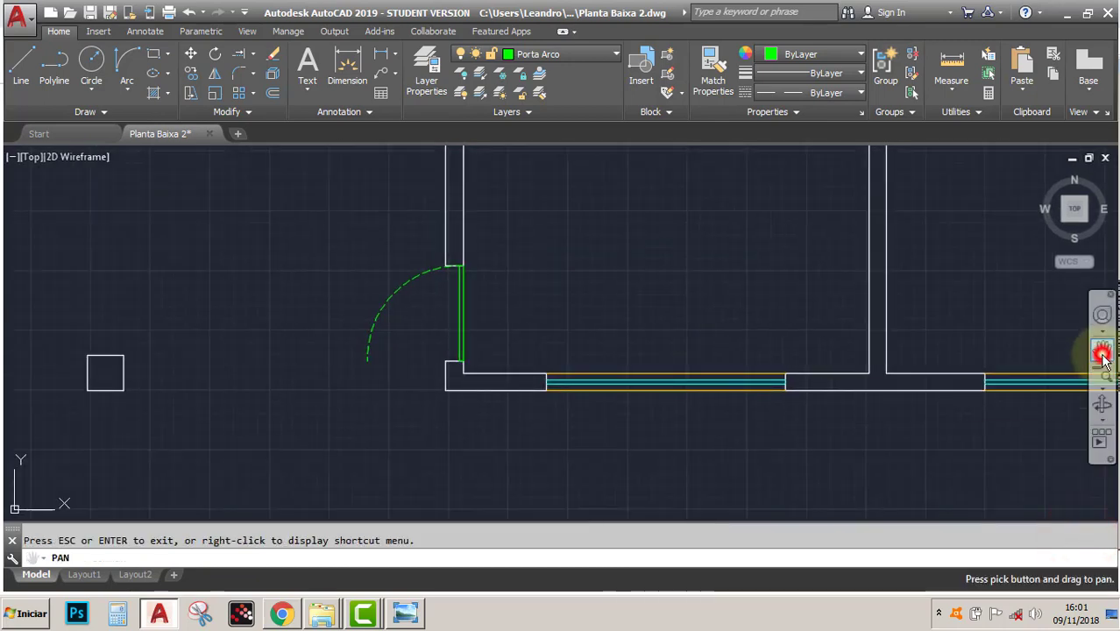
left_click_drag(686, 200, 610, 438)
mouse_move(738, 243)
left_mouse_down()
mouse_move(694, 292)
mouse_move(657, 446)
left_mouse_up()
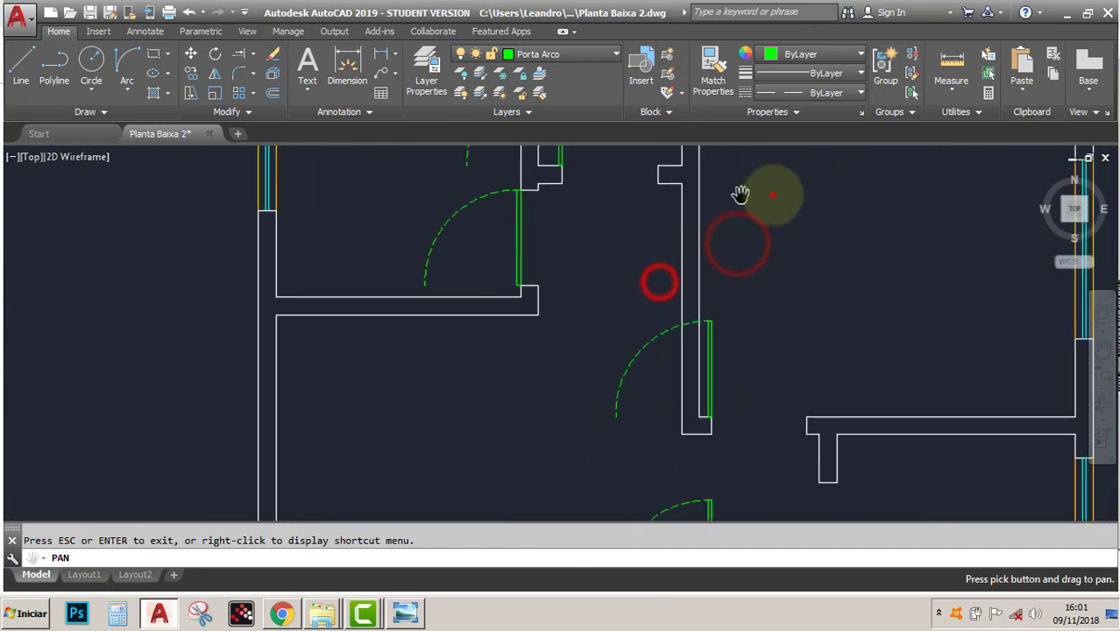
left_click_drag(769, 193, 643, 363)
left_click_drag(743, 288, 741, 296)
middle_click_drag(603, 302, 780, 319)
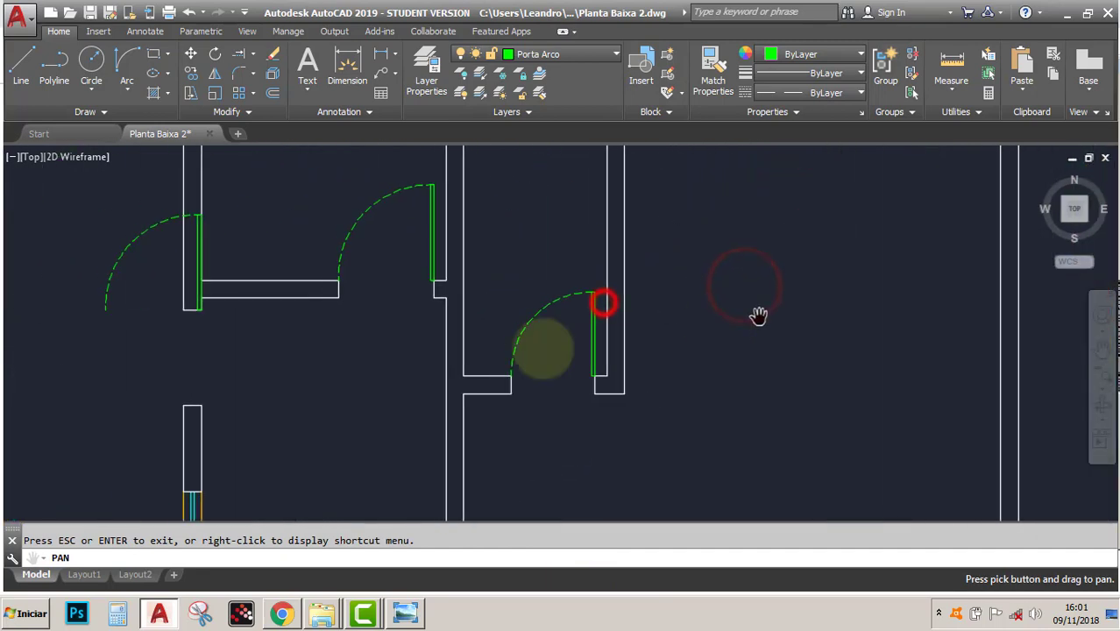
middle_click_drag(282, 382, 470, 351)
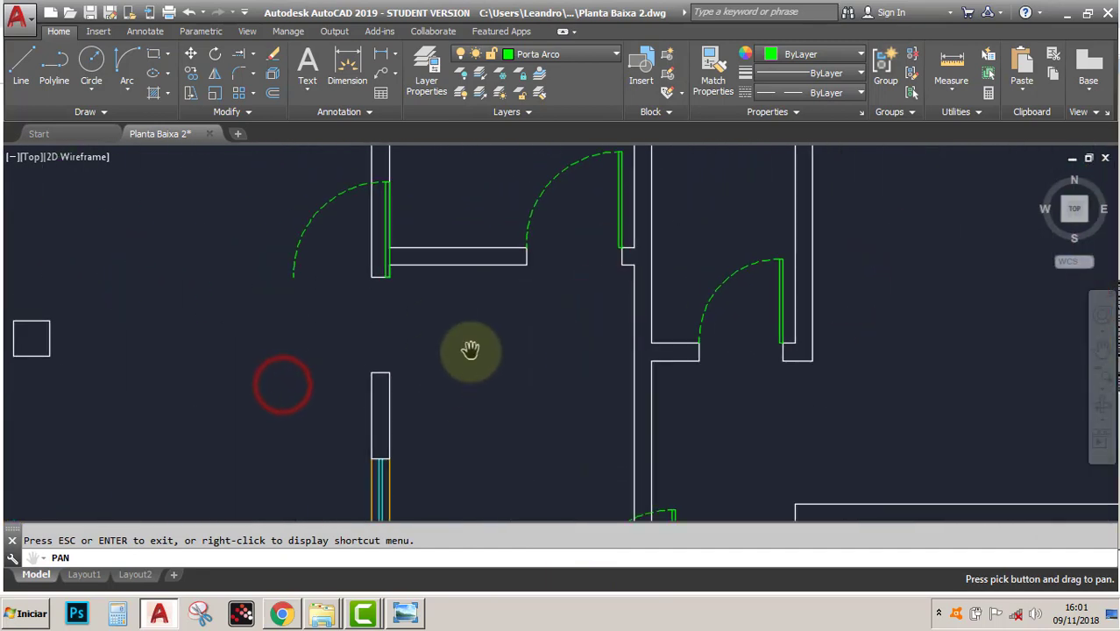
left_click(389, 205)
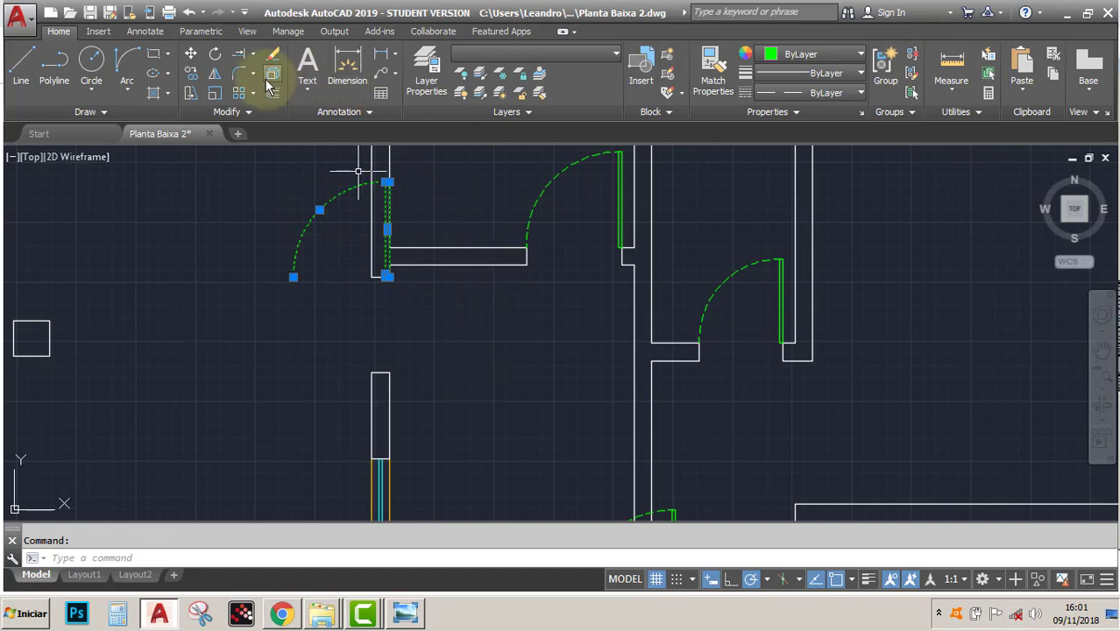
left_click(213, 79)
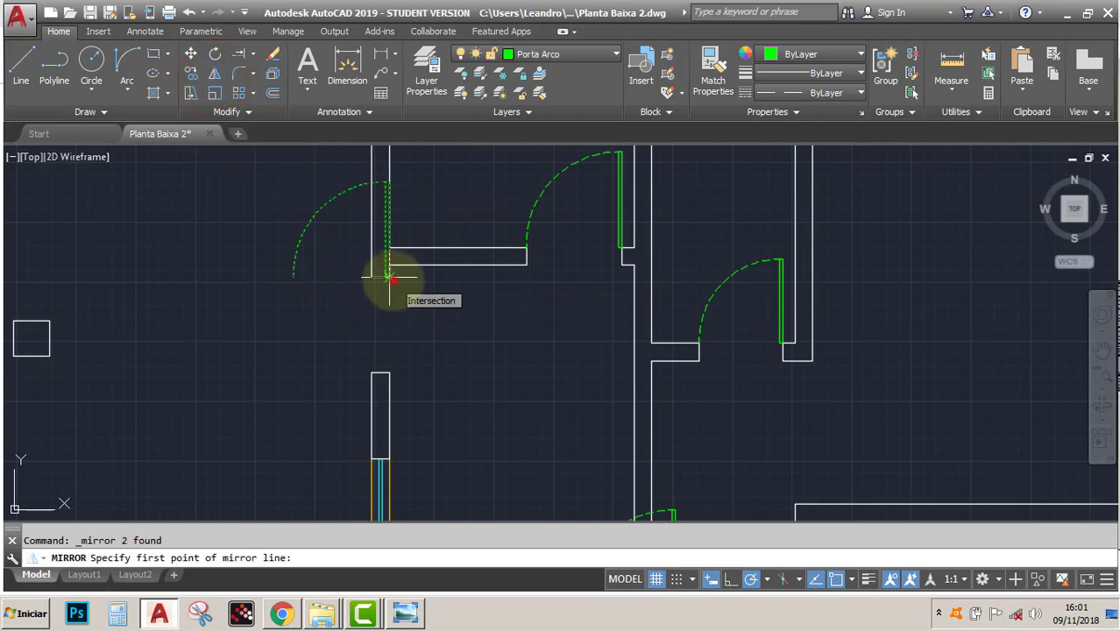
left_click(389, 278)
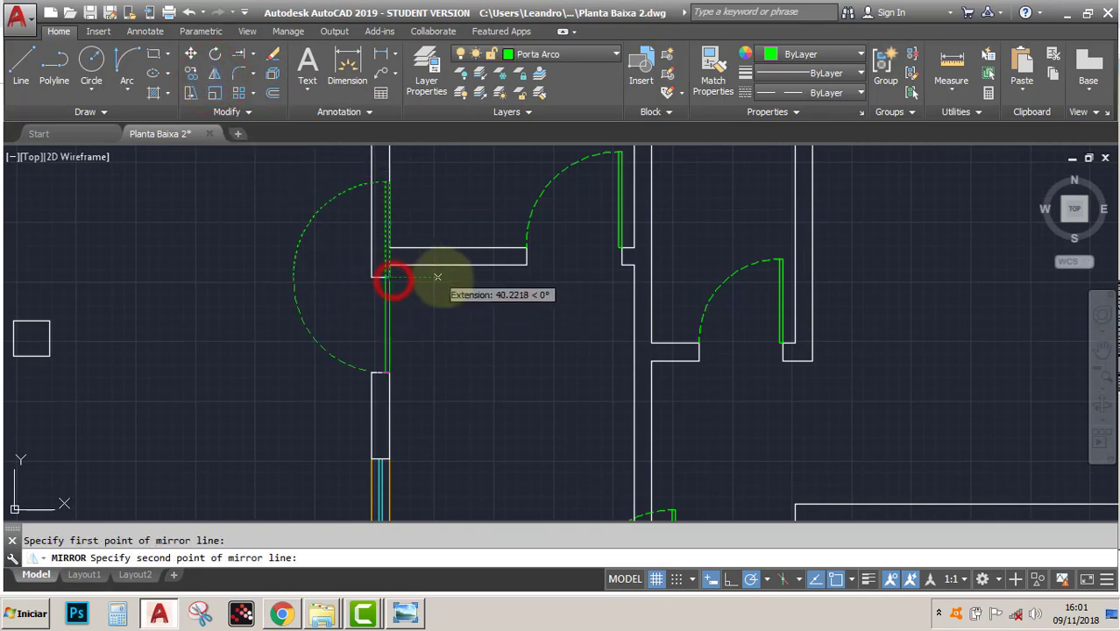
left_click(458, 203)
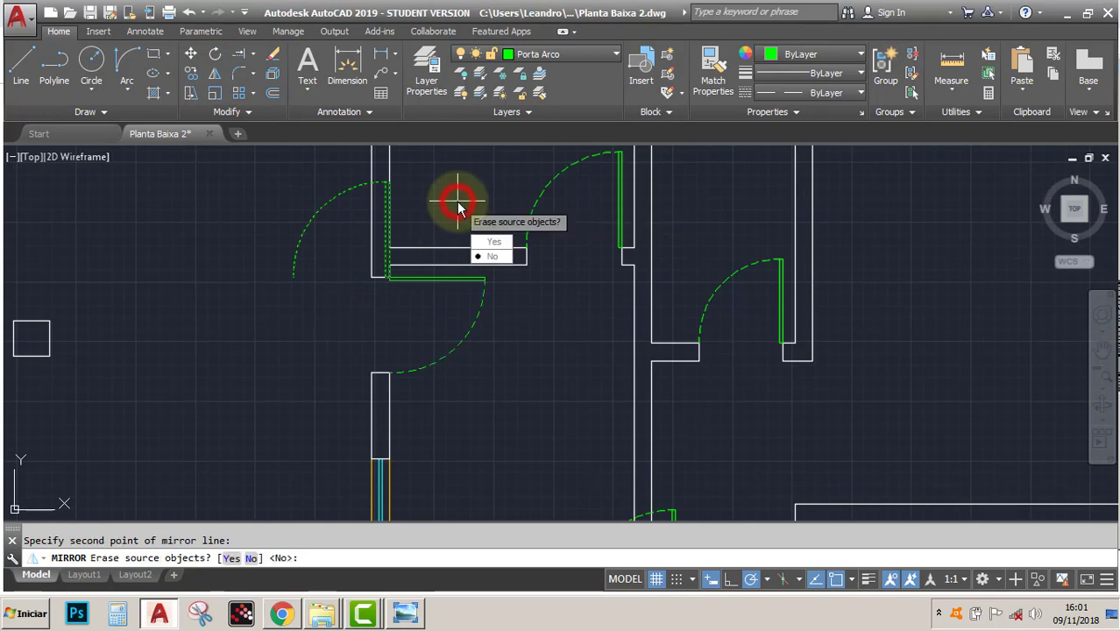
left_click(486, 242)
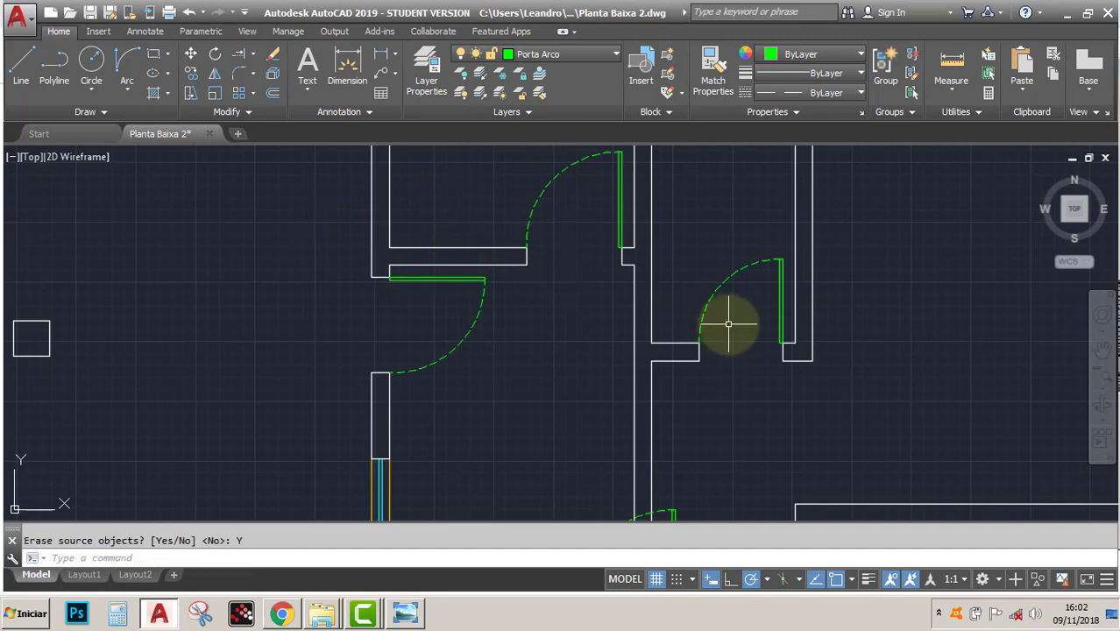
Mirror the door at the end of the long vertical wall across a vertical line through the leaf's lower right corner, erasing the source objects.
left_click(1104, 350)
left_click_drag(733, 381, 688, 220)
mouse_move(675, 338)
left_mouse_down()
mouse_move(616, 170)
mouse_move(605, 235)
left_mouse_up()
key("Escape")
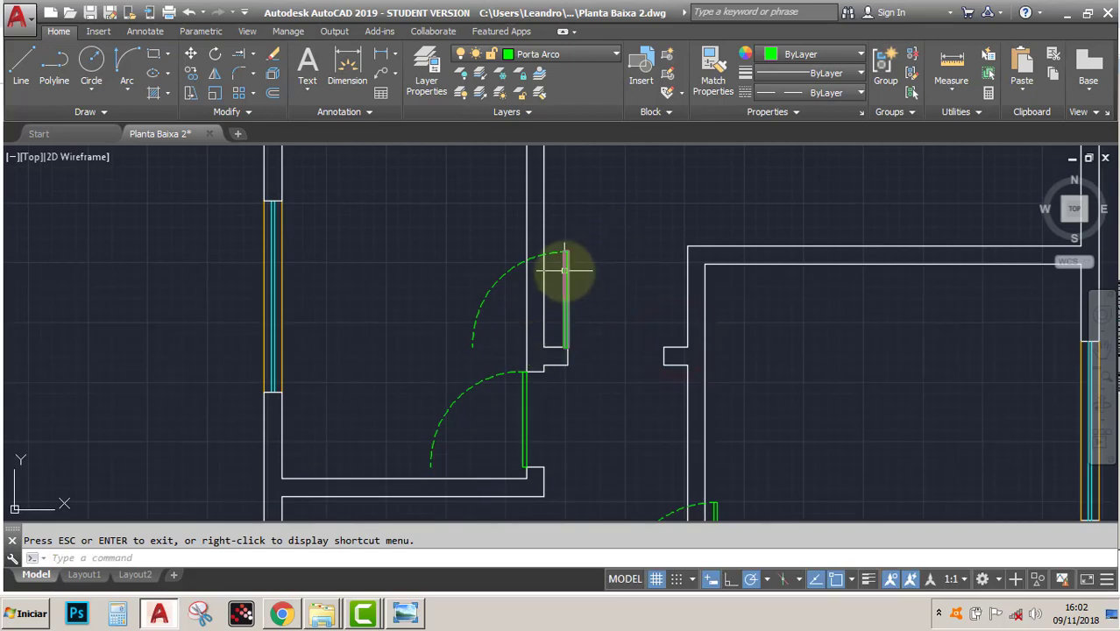
left_click(588, 318)
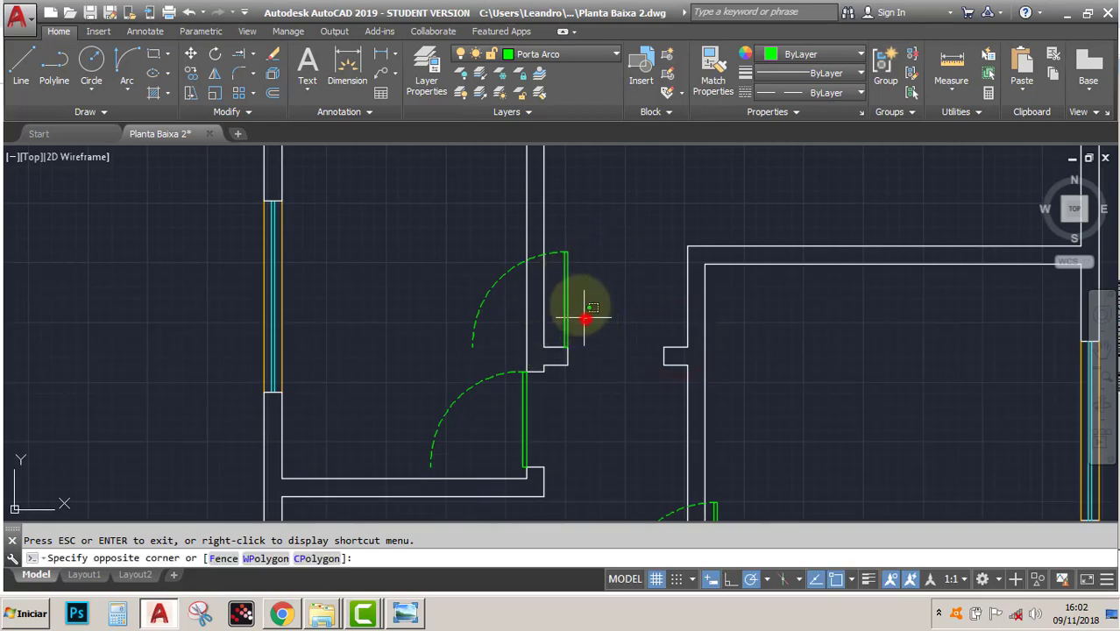
left_click(547, 215)
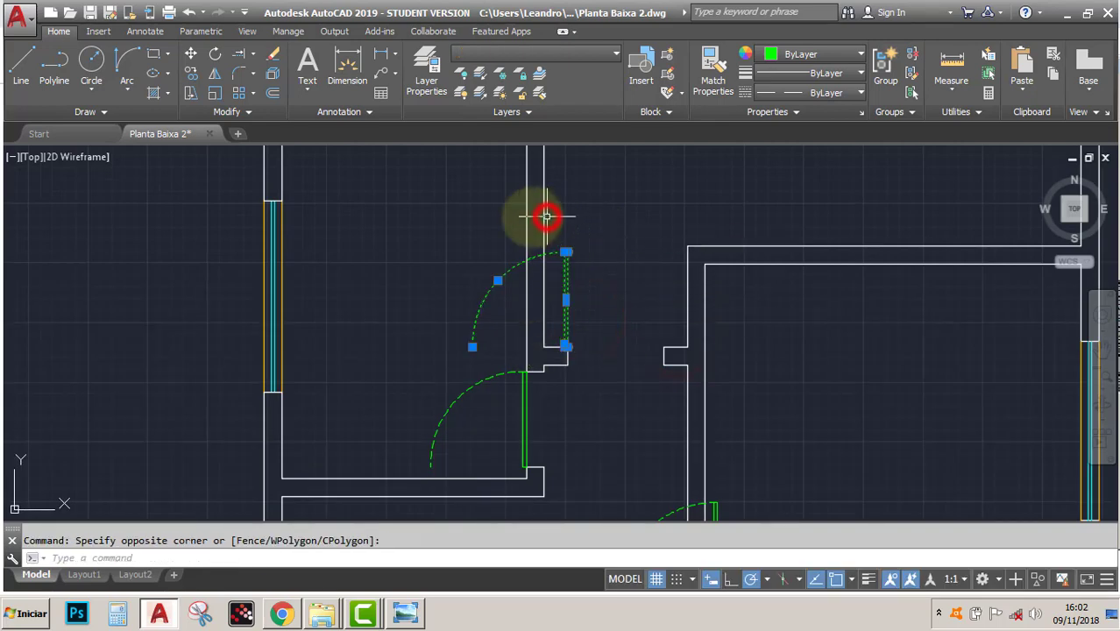
left_click(215, 73)
left_click(565, 345)
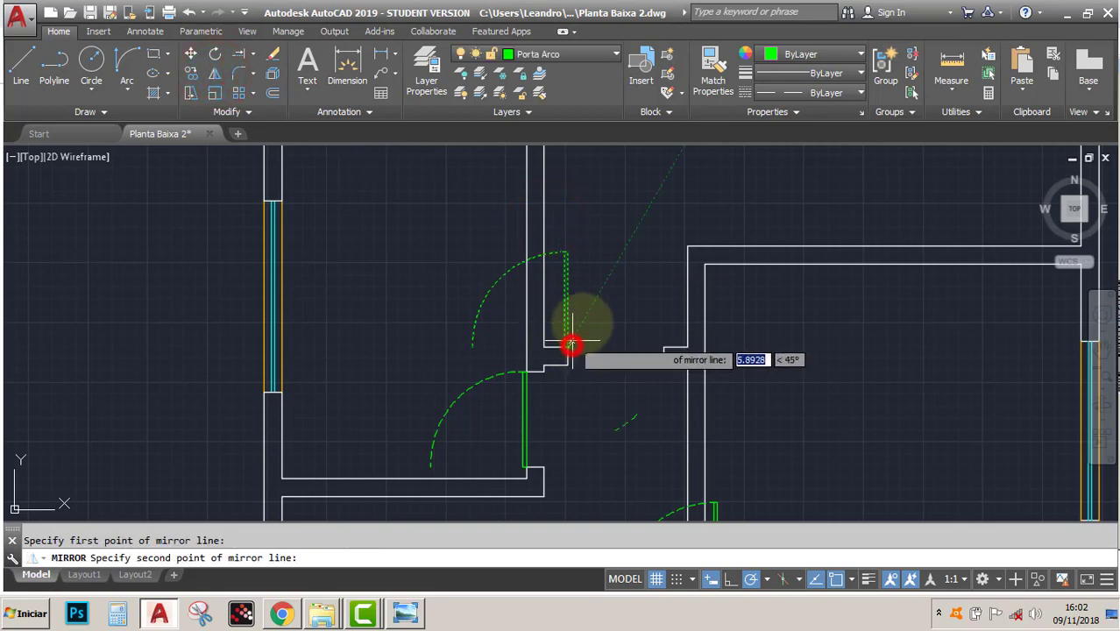
left_click(567, 193)
type("Y")
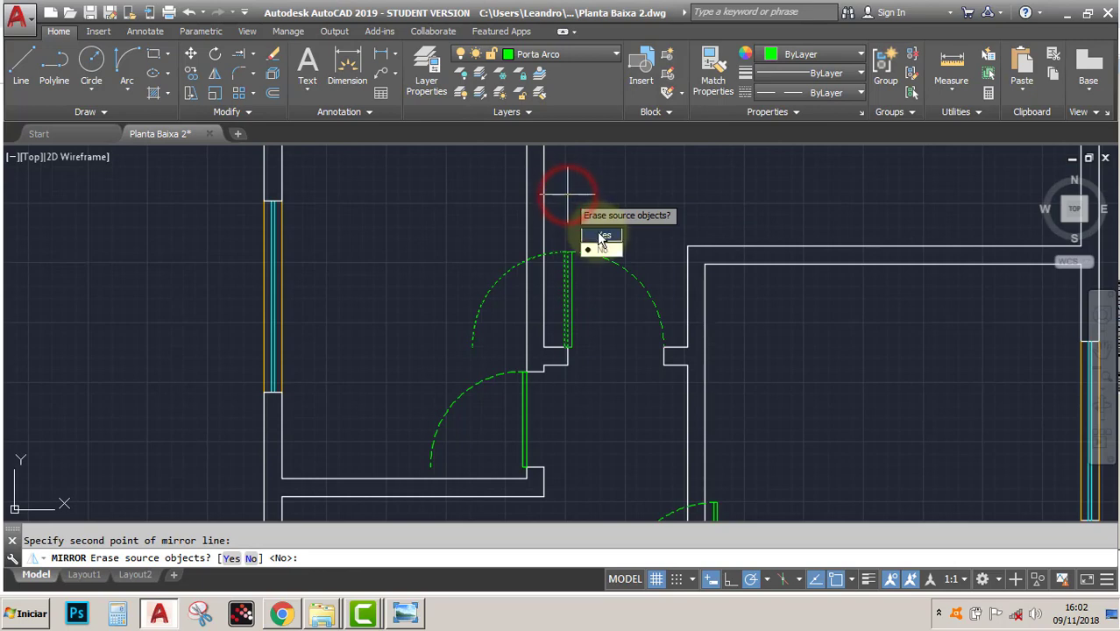
key("Return")
Mirror the door in the adjacent vertical opening across a 135° line through the leaf's lower right corner, erasing the source objects.
left_click(533, 438)
left_click(433, 393)
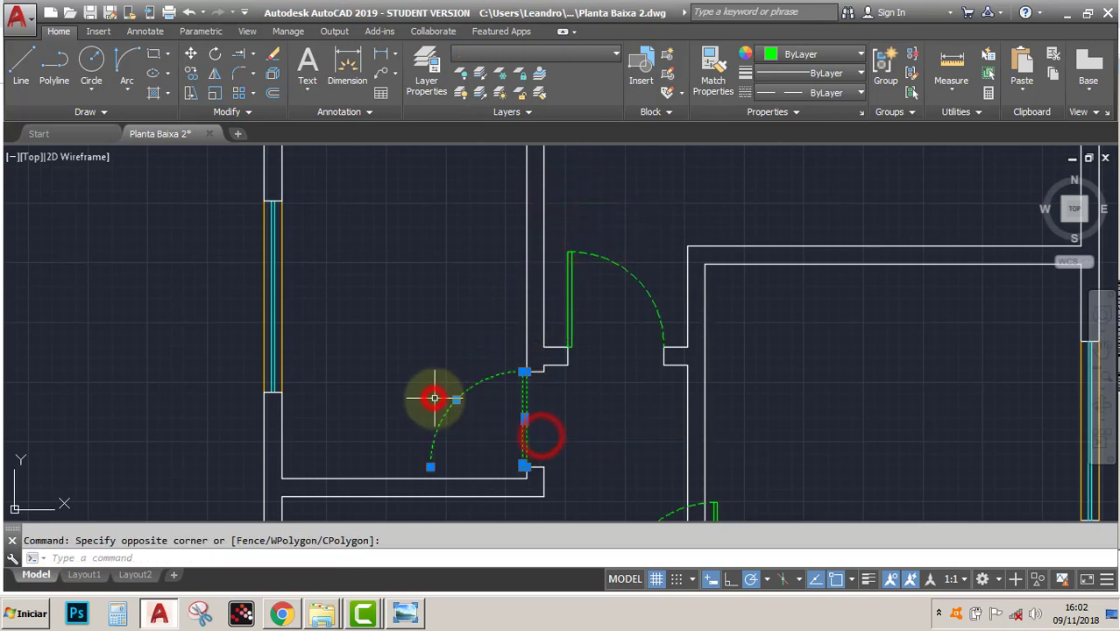
left_click(214, 75)
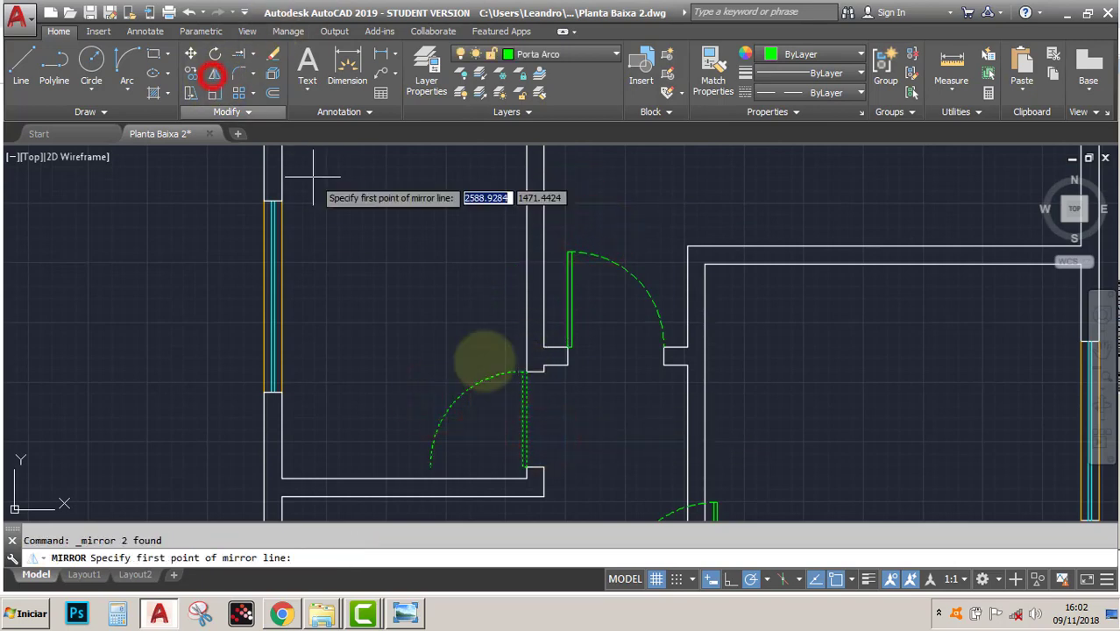
left_click(526, 465)
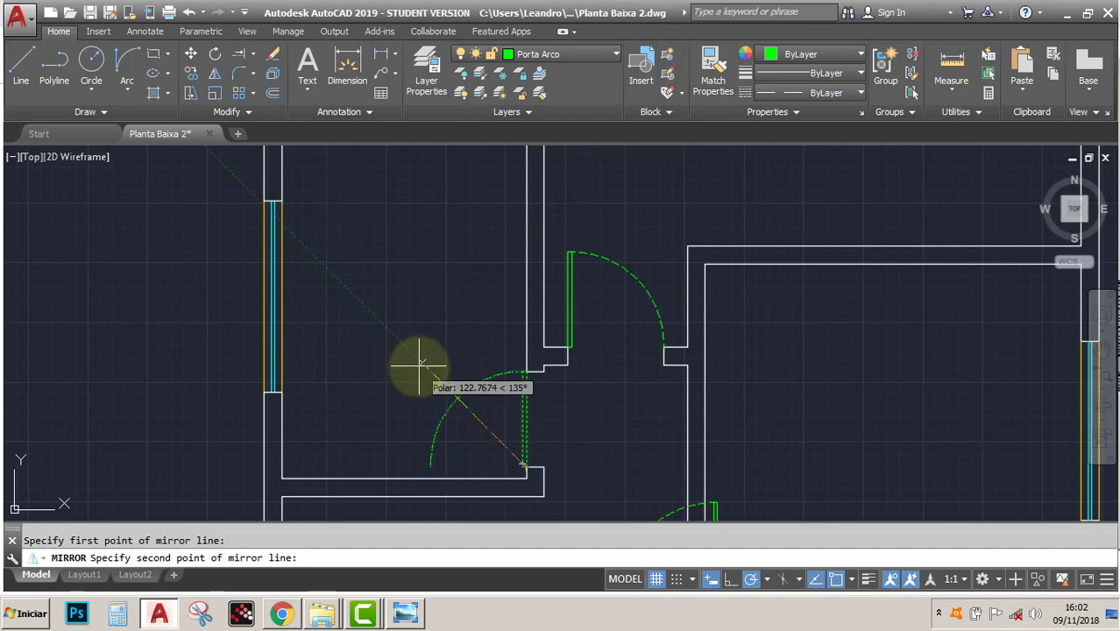
left_click(421, 360)
left_click(456, 401)
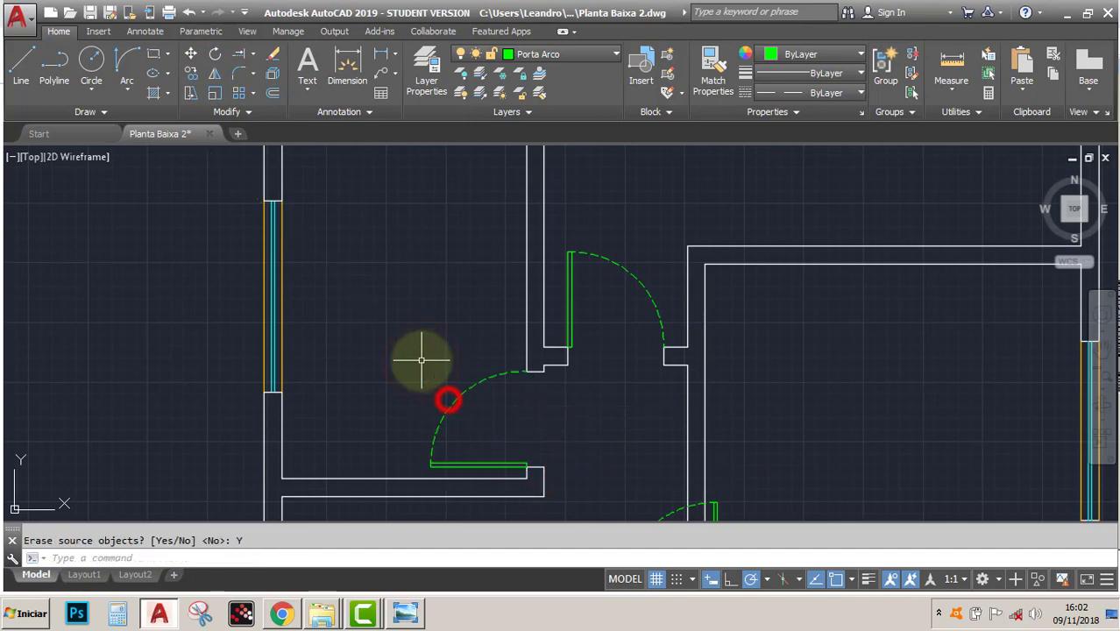
Mirror the door in the next doorway down across a vertical line through the leaf's lower right corner, erasing the source objects.
left_click(1100, 351)
mouse_move(725, 417)
left_mouse_down()
mouse_move(600, 277)
mouse_move(593, 251)
left_mouse_up()
left_click_drag(693, 346, 580, 252)
key("Escape")
left_click(475, 265)
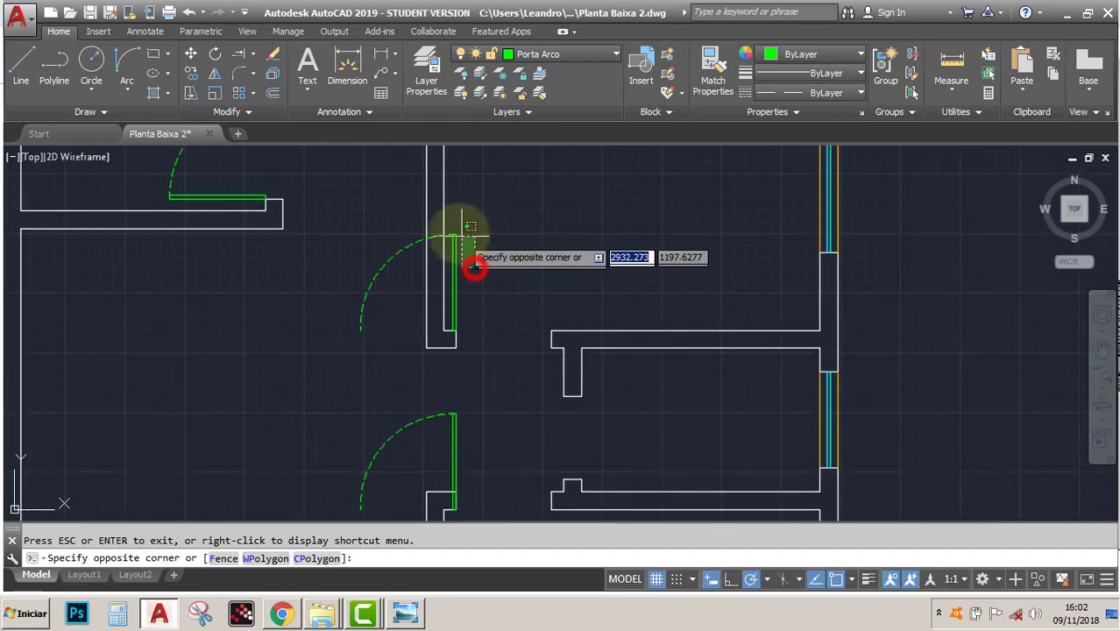
left_click(447, 220)
left_click(213, 72)
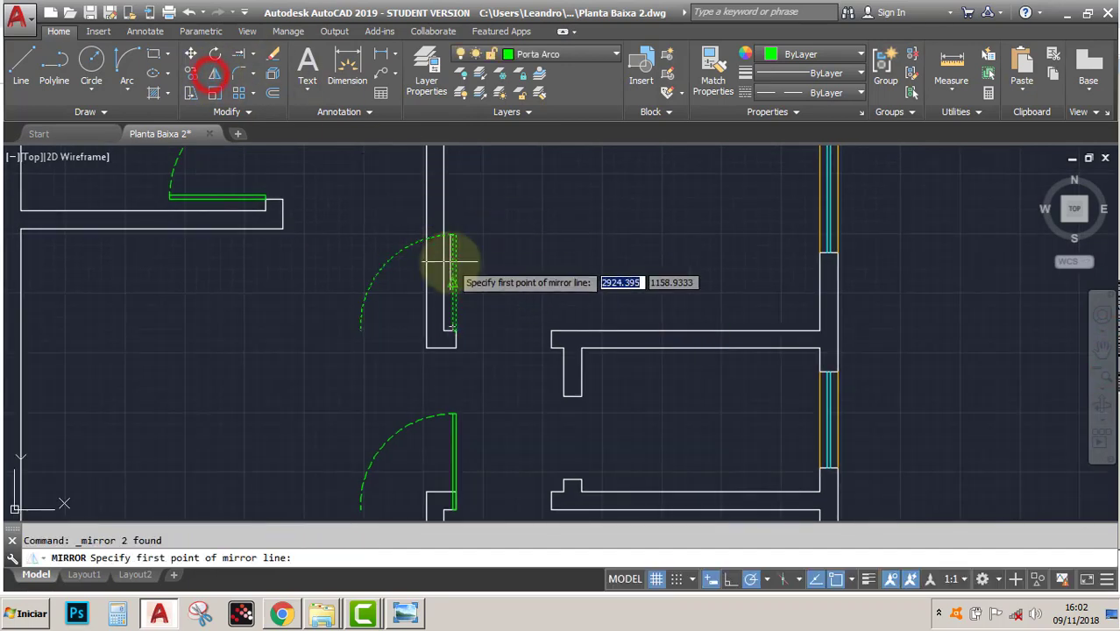
left_click(453, 328)
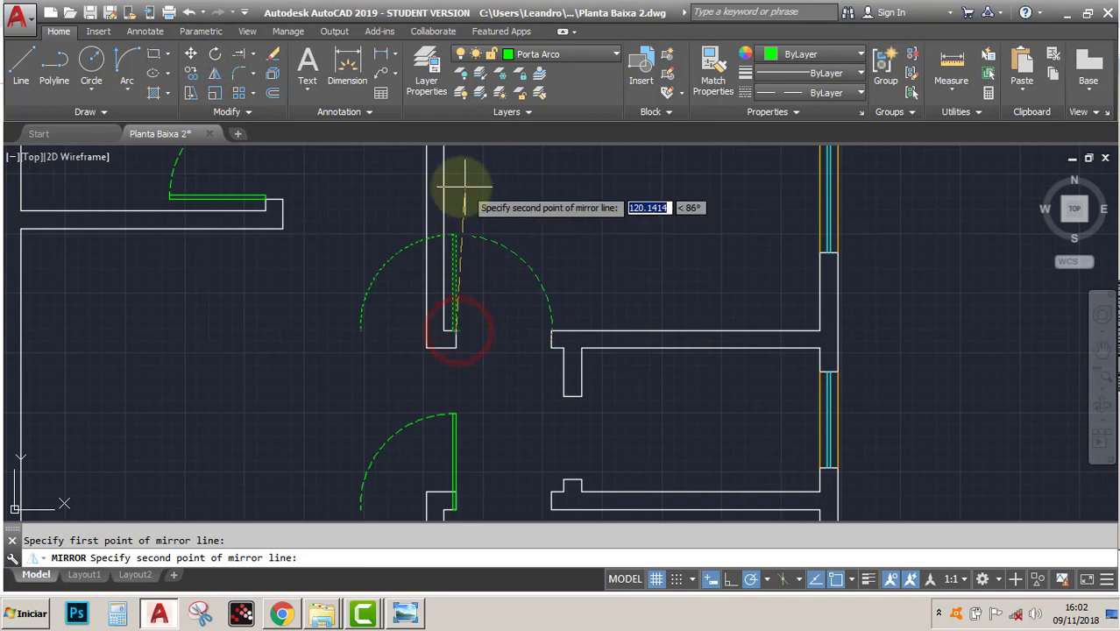
left_click(455, 184)
left_click(492, 226)
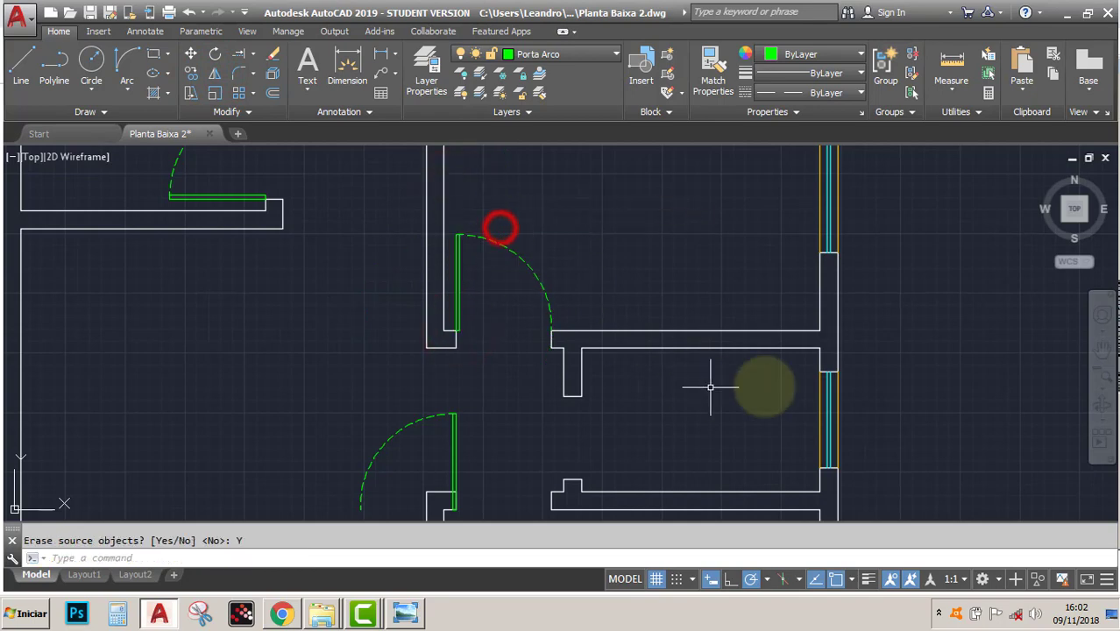
Rotate the door leaf and arc of the following doorway down by 180° about the leaf's lower right corner.
left_click(1102, 351)
left_click_drag(640, 443, 594, 238)
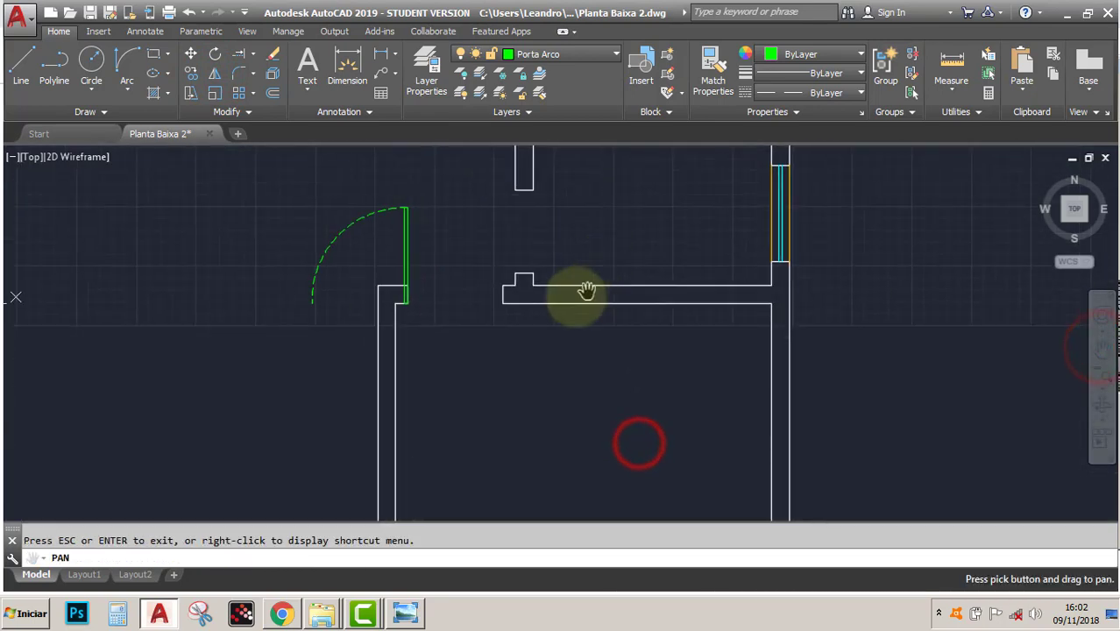
left_click_drag(464, 276, 435, 318)
key("Escape")
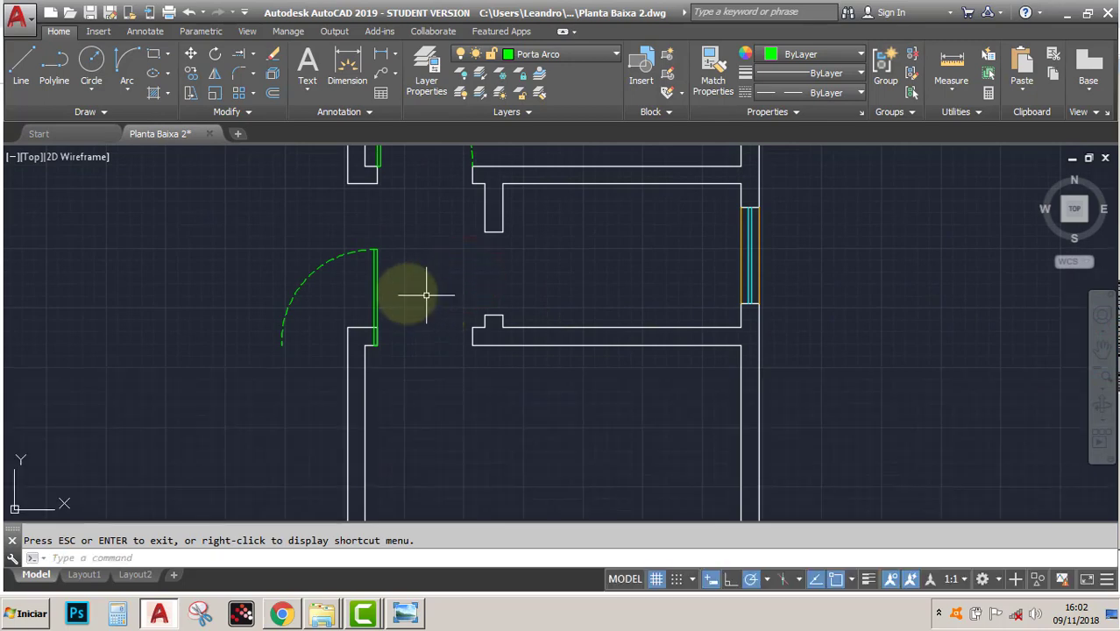
left_click(401, 285)
left_click(284, 239)
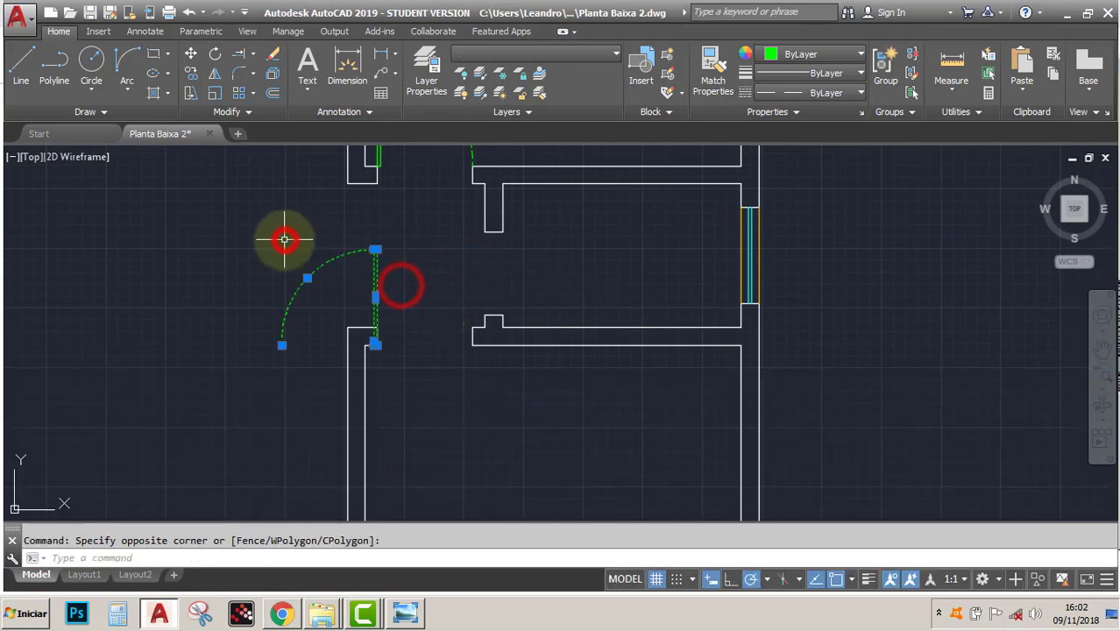
left_click(215, 56)
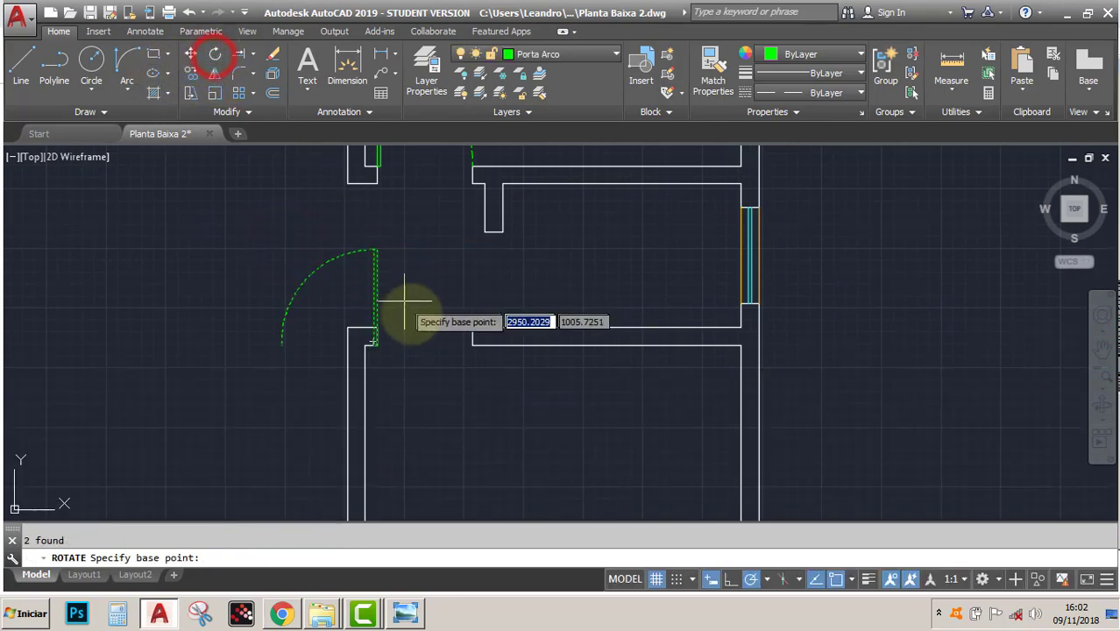
left_click(379, 346)
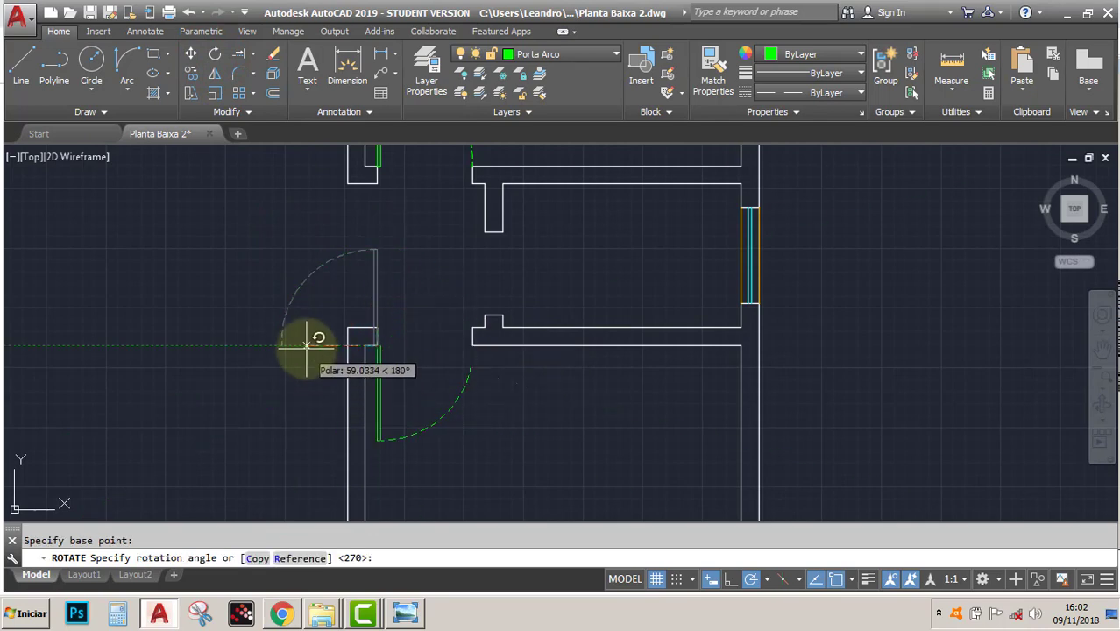
right_click(306, 344)
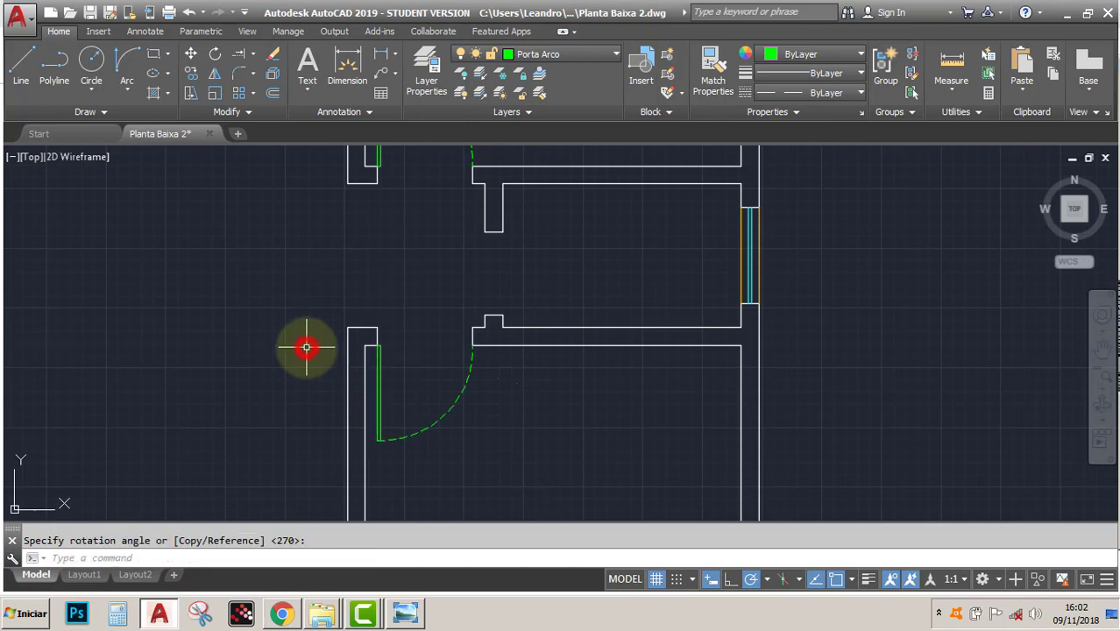
left_click(767, 580)
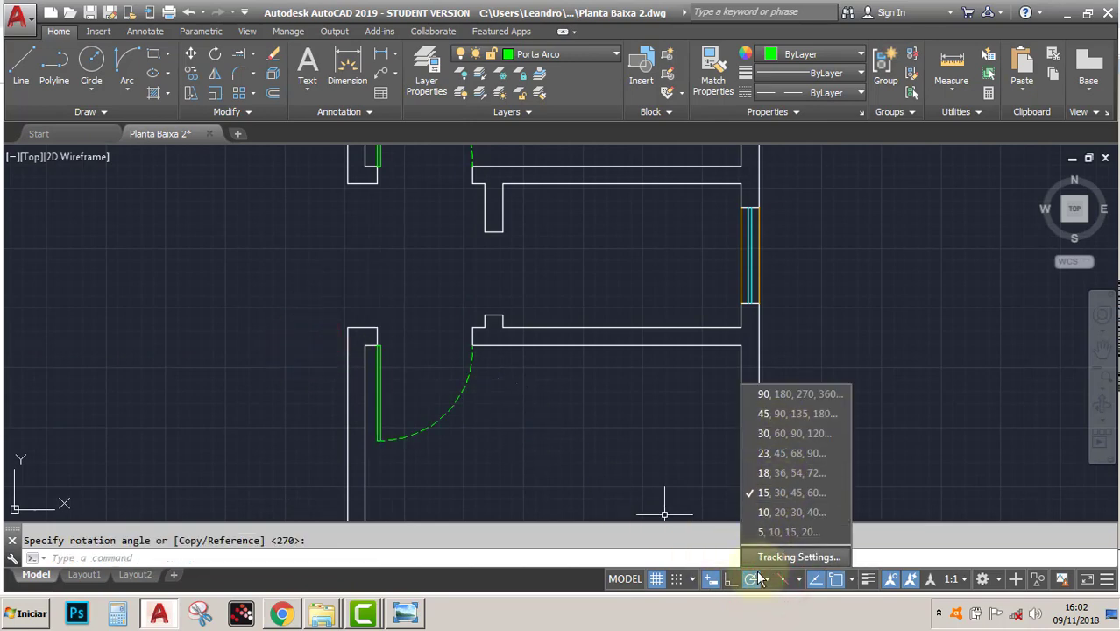
left_click(568, 480)
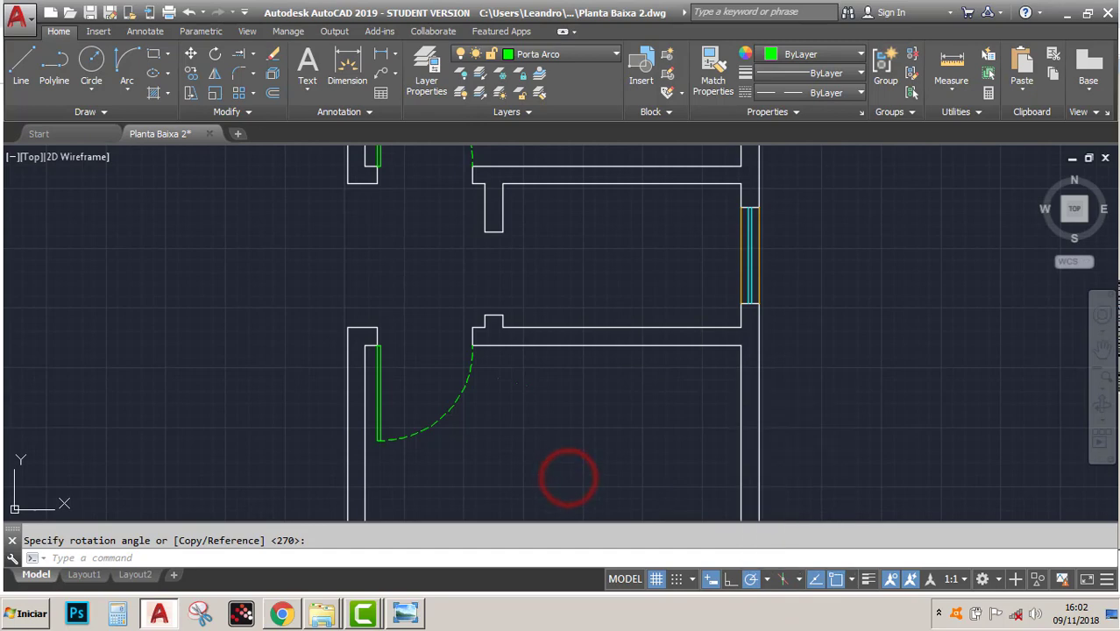
Rotate the door leaf and arc in the outer wall opening near the bottom window wall by 270° about the leaf's lower right corner.
left_click(1101, 353)
mouse_move(600, 295)
left_mouse_down()
mouse_move(843, 193)
mouse_move(859, 198)
left_mouse_up()
left_click_drag(637, 323, 755, 191)
mouse_move(457, 384)
left_mouse_down()
mouse_move(547, 257)
mouse_move(556, 305)
left_mouse_up()
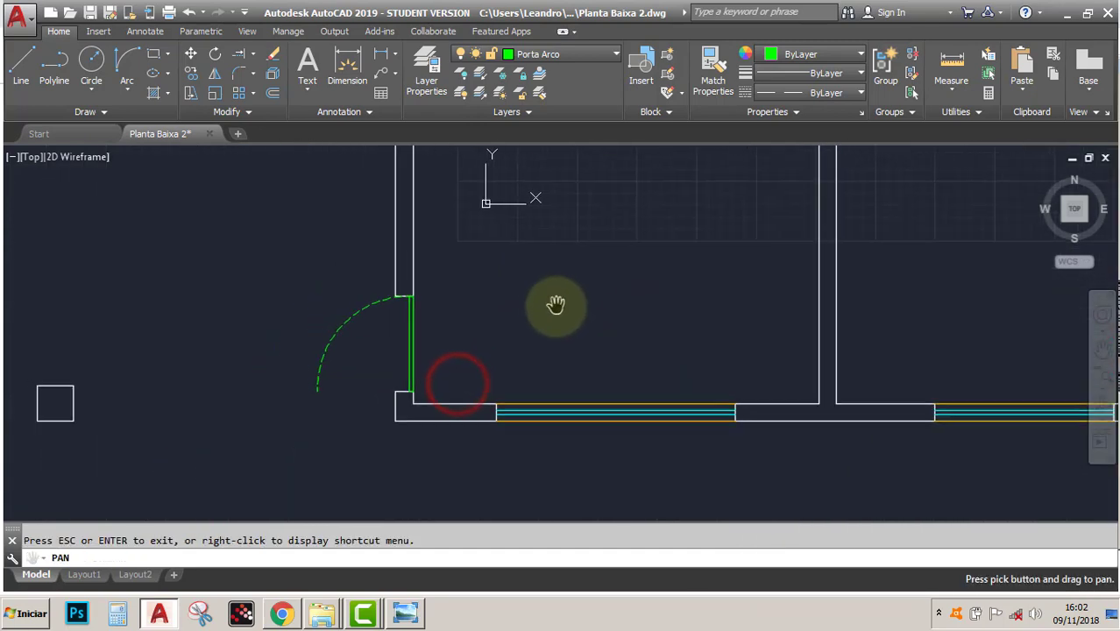
key("Escape")
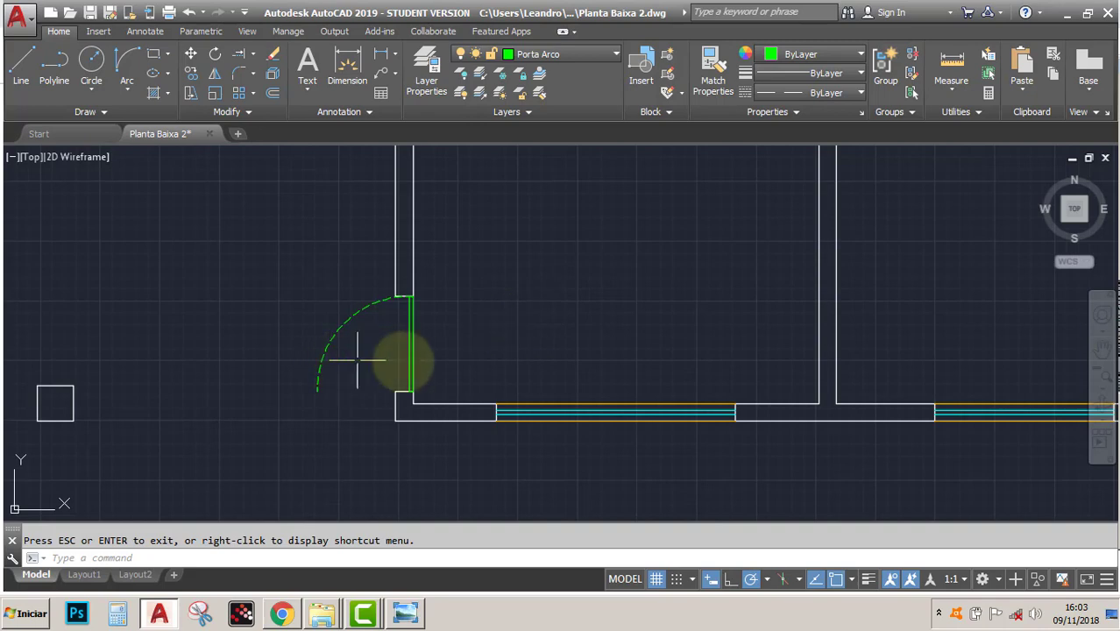
left_click(430, 355)
left_click(217, 317)
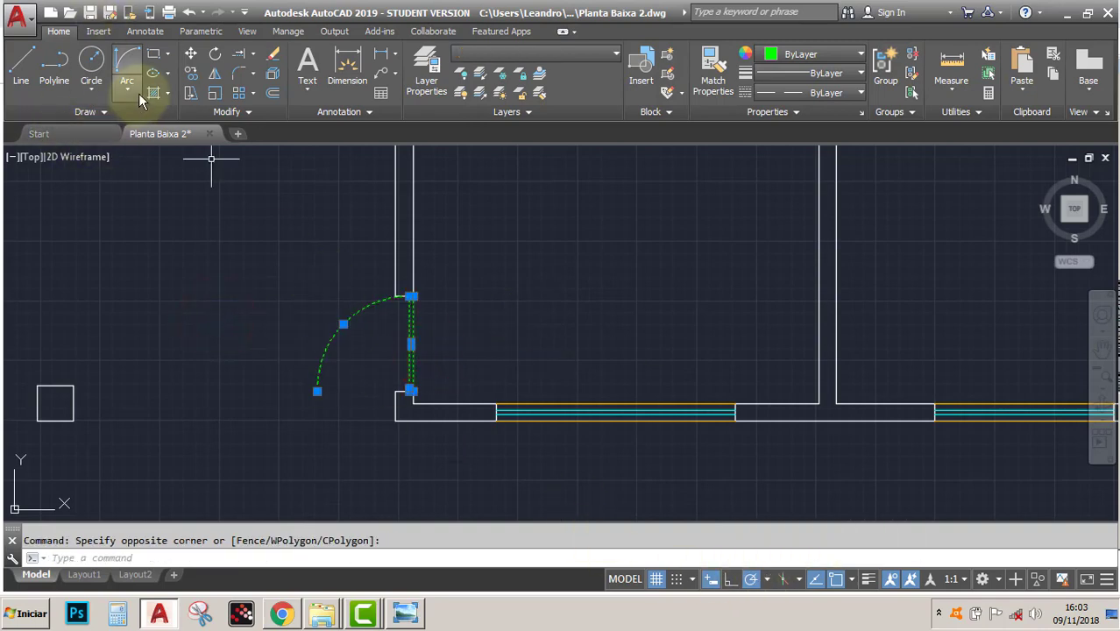
left_click(215, 54)
left_click(413, 397)
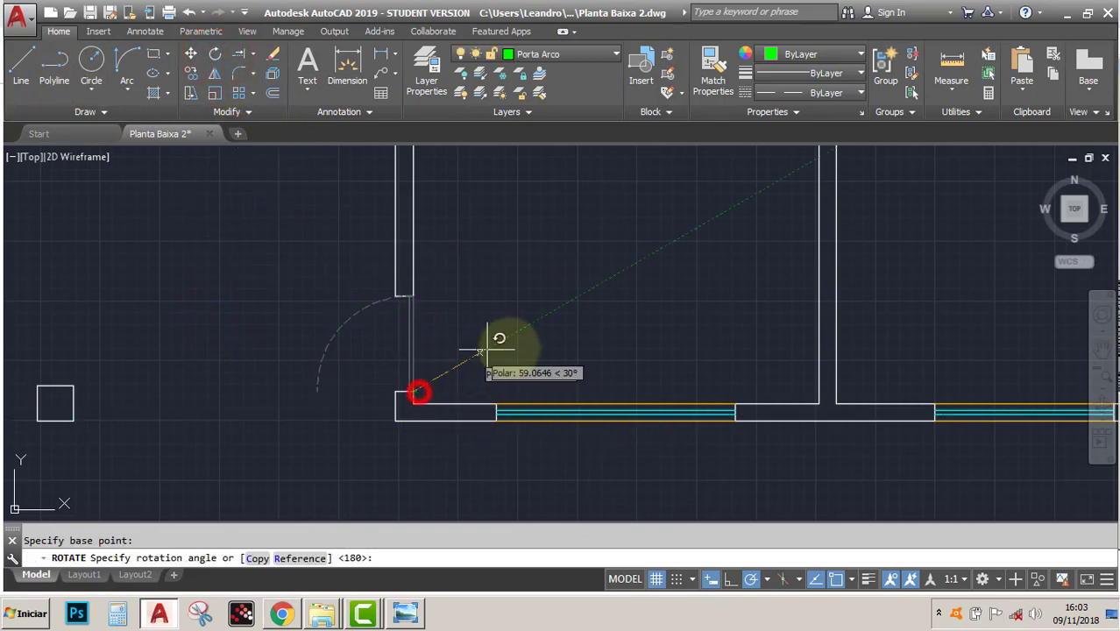
left_click(411, 472)
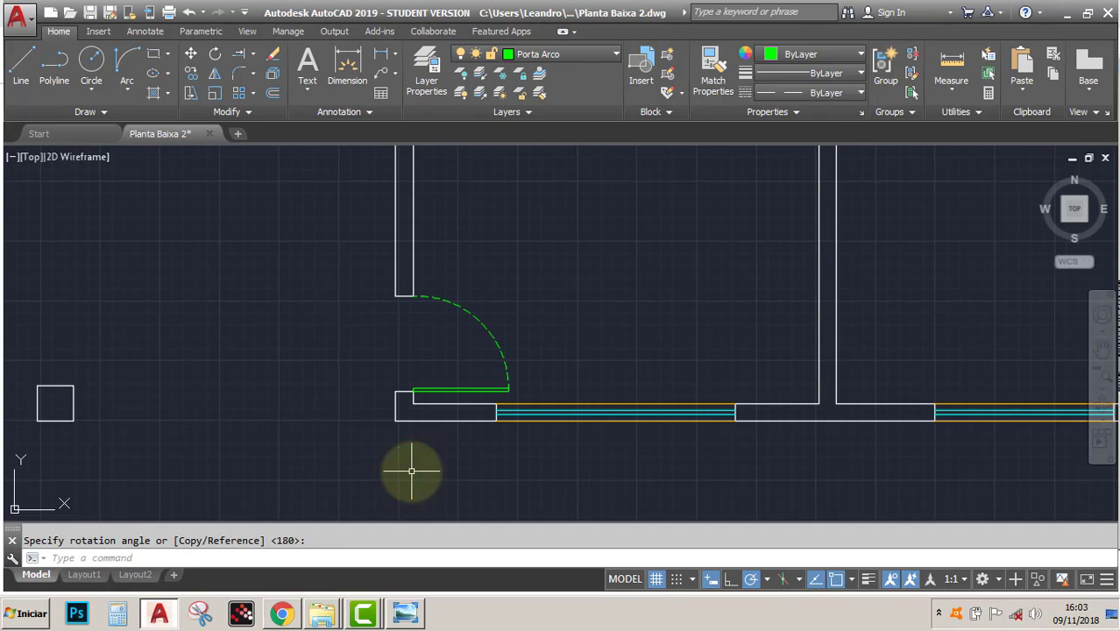
Copy a door leaf and arc from the leaf's lower right corner to the lower jamb's right corner in the empty vertical opening.
left_click(1102, 351)
left_click_drag(692, 188, 545, 478)
left_click_drag(685, 320, 628, 525)
left_click(657, 352)
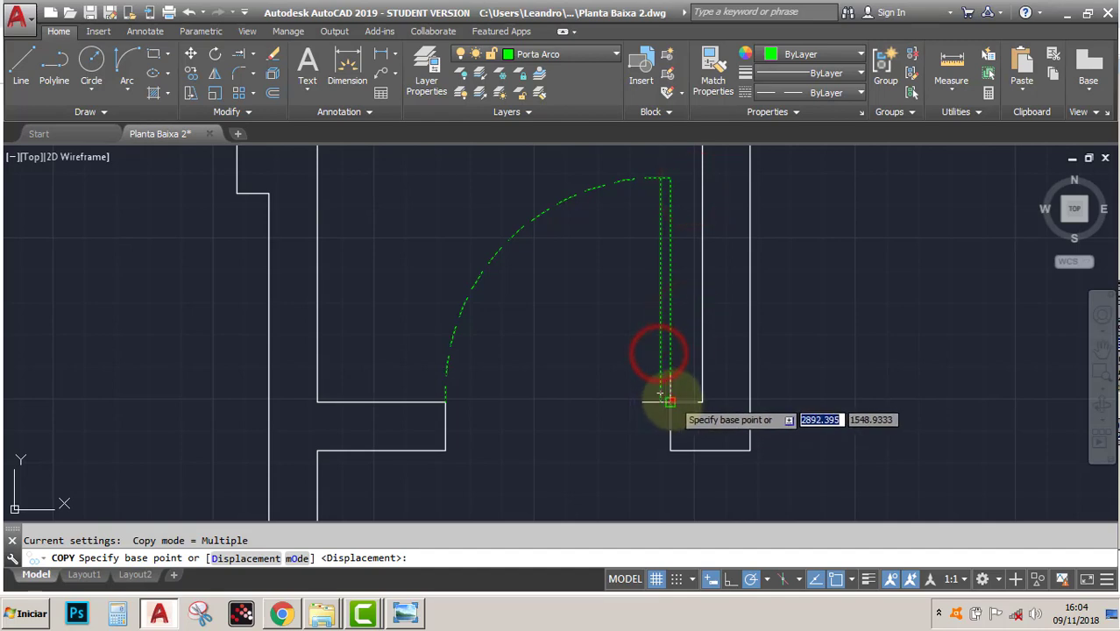
left_click(671, 401)
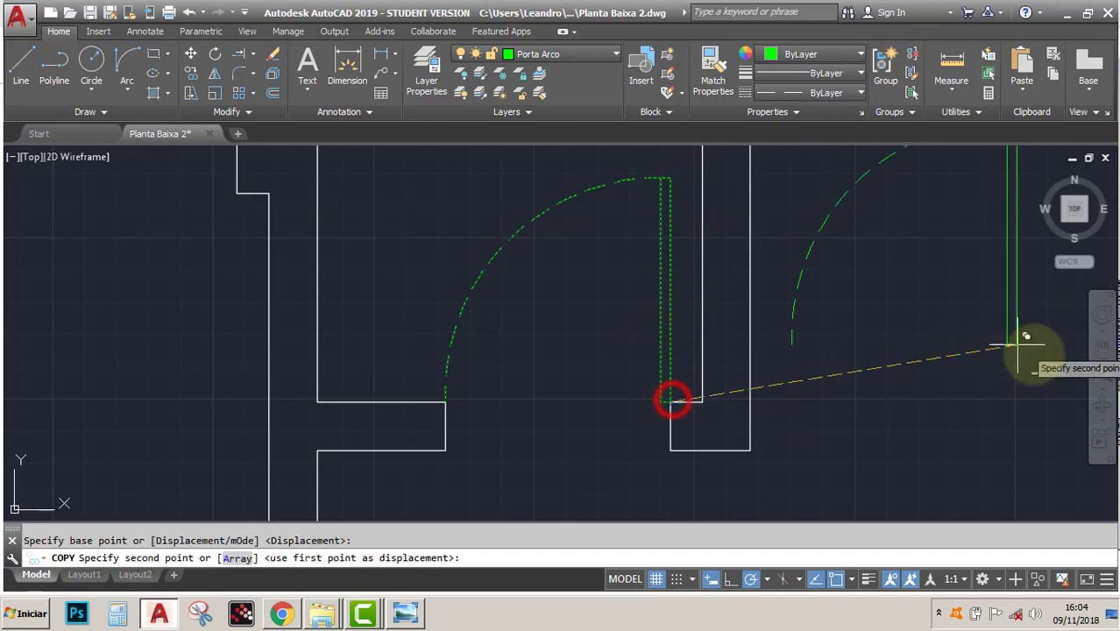
left_click(1101, 353)
left_click_drag(1018, 460, 690, 199)
left_click_drag(882, 405, 727, 158)
left_click_drag(855, 388, 718, 75)
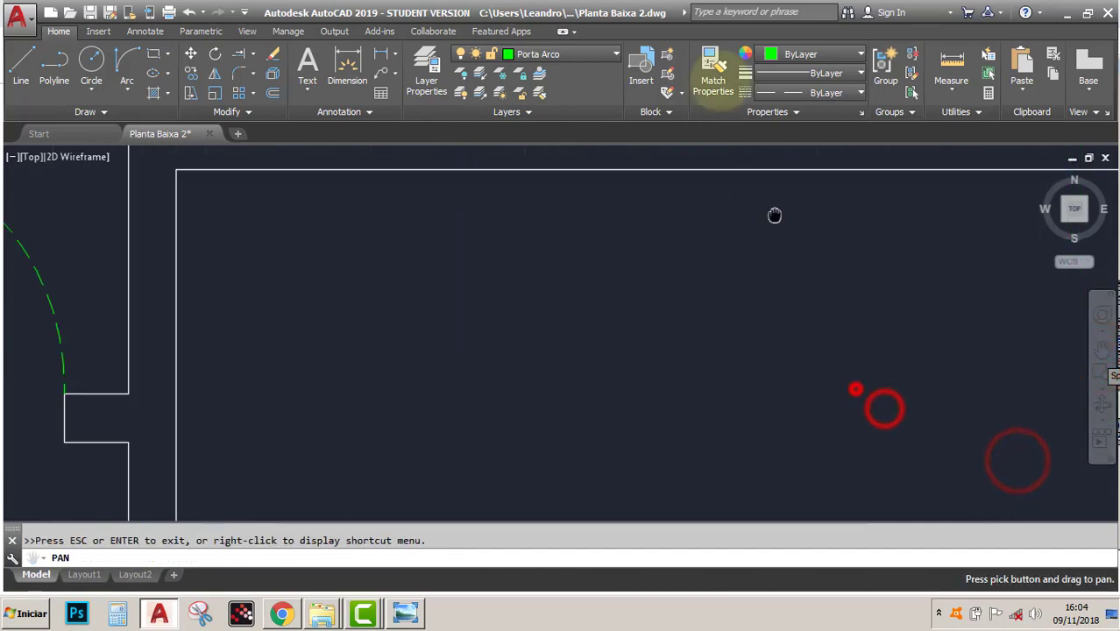
left_click_drag(792, 340, 791, 91)
left_click_drag(796, 268, 803, 35)
mouse_move(792, 300)
left_mouse_down()
mouse_move(795, 130)
mouse_move(795, 188)
left_mouse_up()
key("Escape")
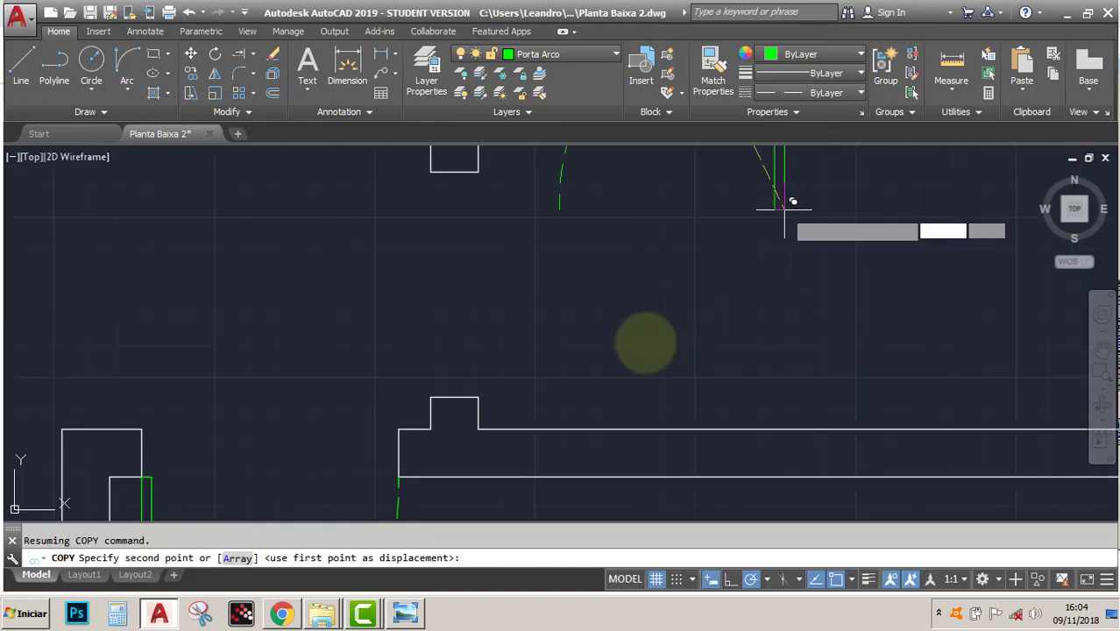
left_click(476, 394)
key("Escape")
Rotate the copied door leaf and arc by 270° about the leaf's lower right corner so it opens into the room.
left_click(603, 327)
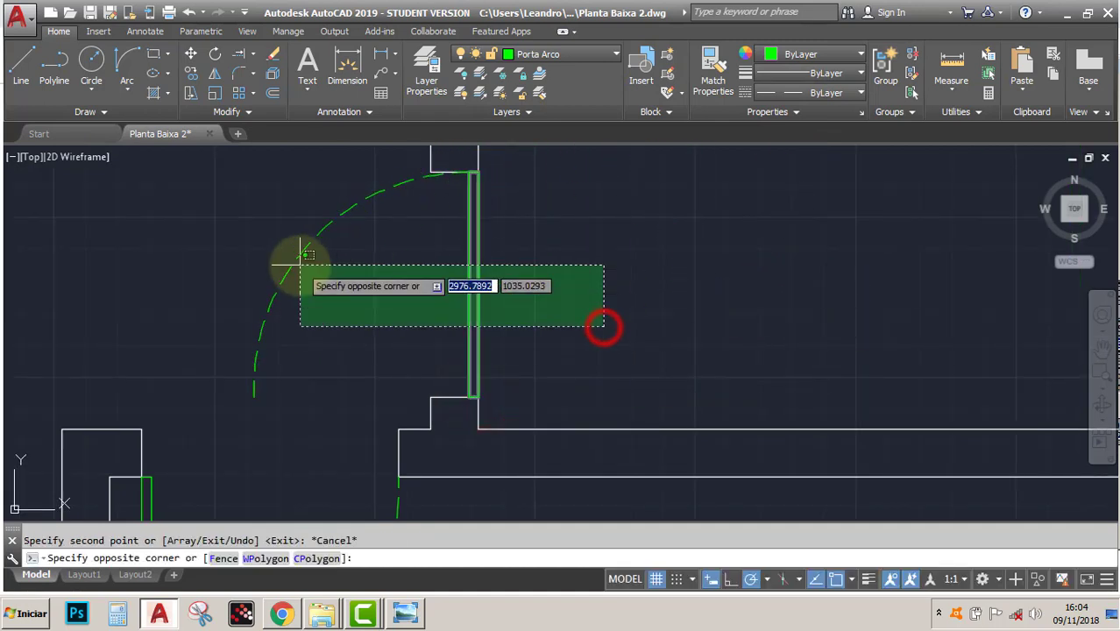
left_click(250, 256)
left_click(214, 54)
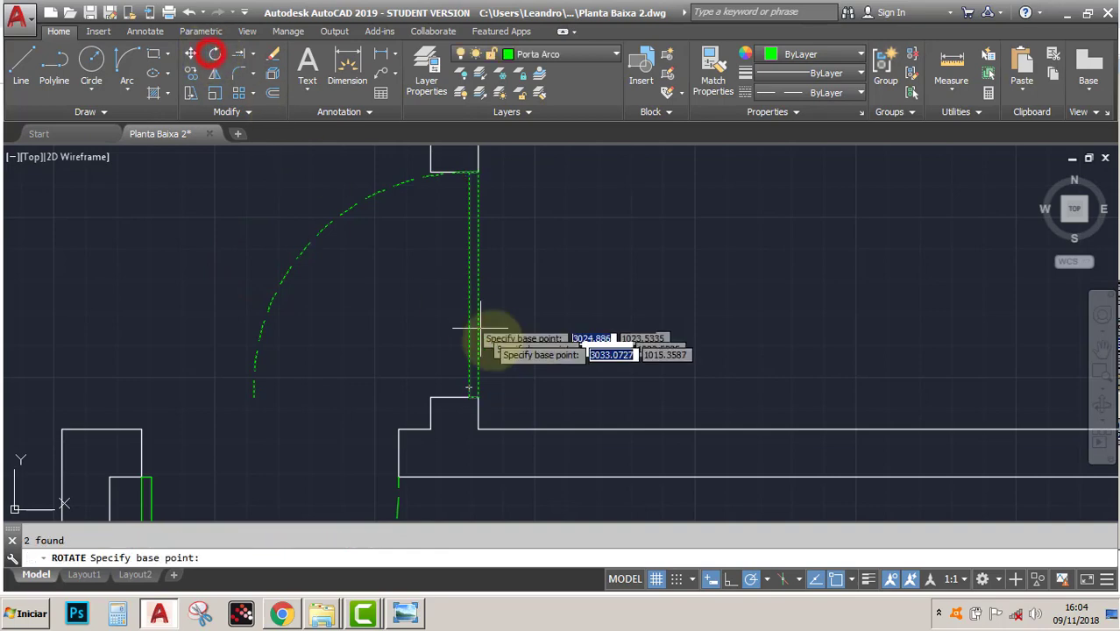
left_click(476, 399)
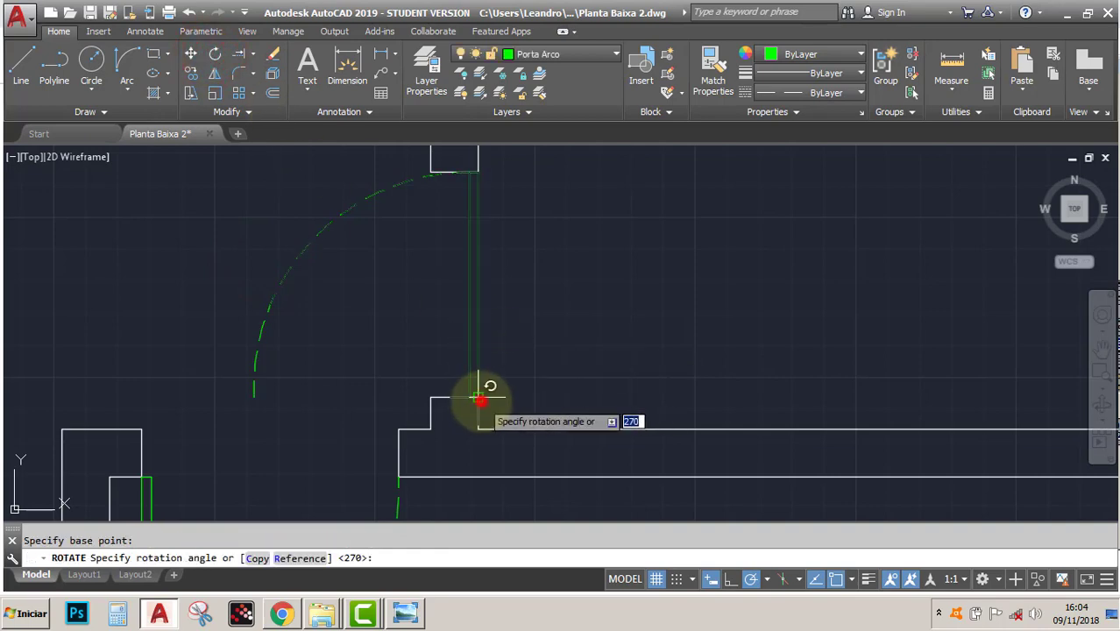
left_click(477, 477)
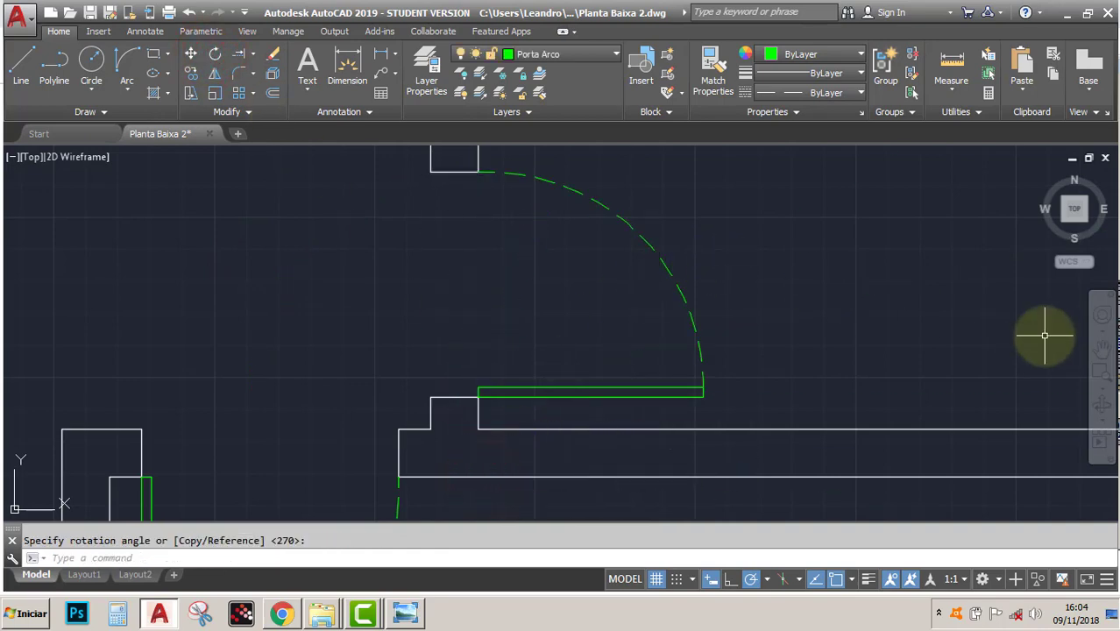
left_click(1100, 392)
left_click(1086, 394)
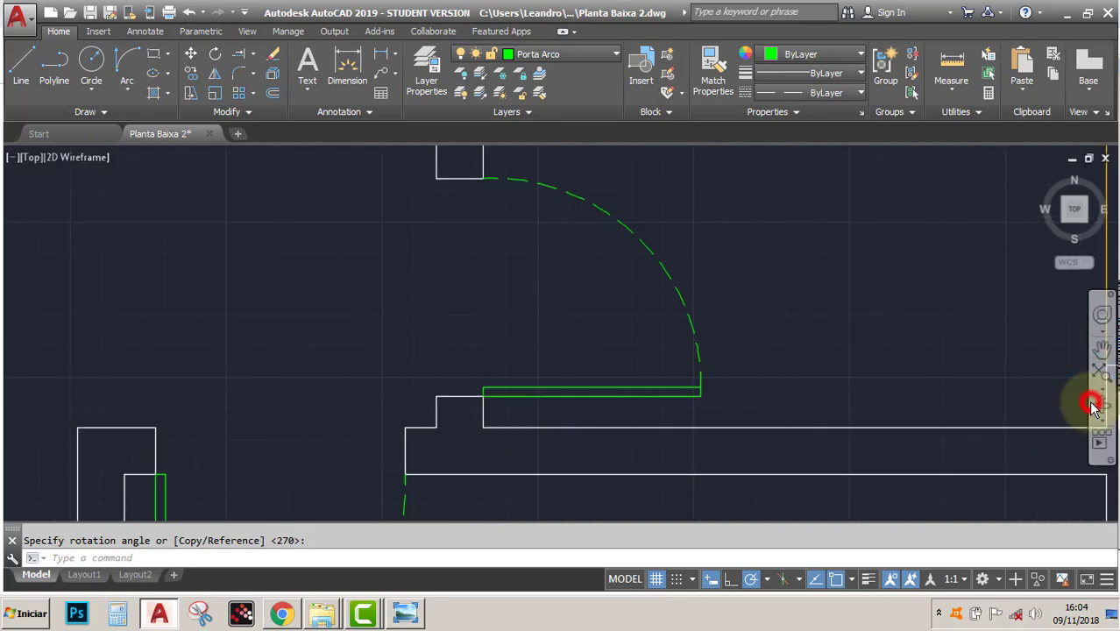